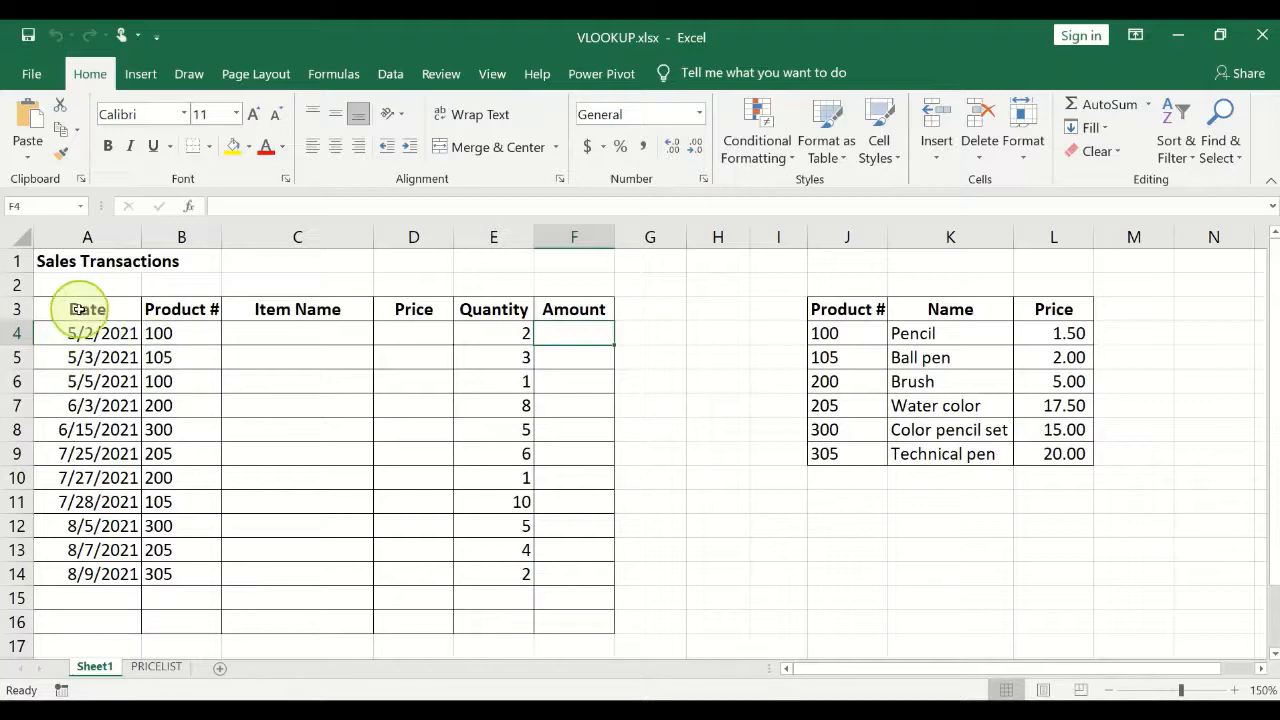
Step: Examine the Sales Transactions table's dates and product numbers, along with its empty Item Name and Price columns
{"action": "left_click_drag", "start_coordinate": [77, 311], "coordinate": [546, 580]}
{"action": "left_click", "coordinate": [202, 483]}
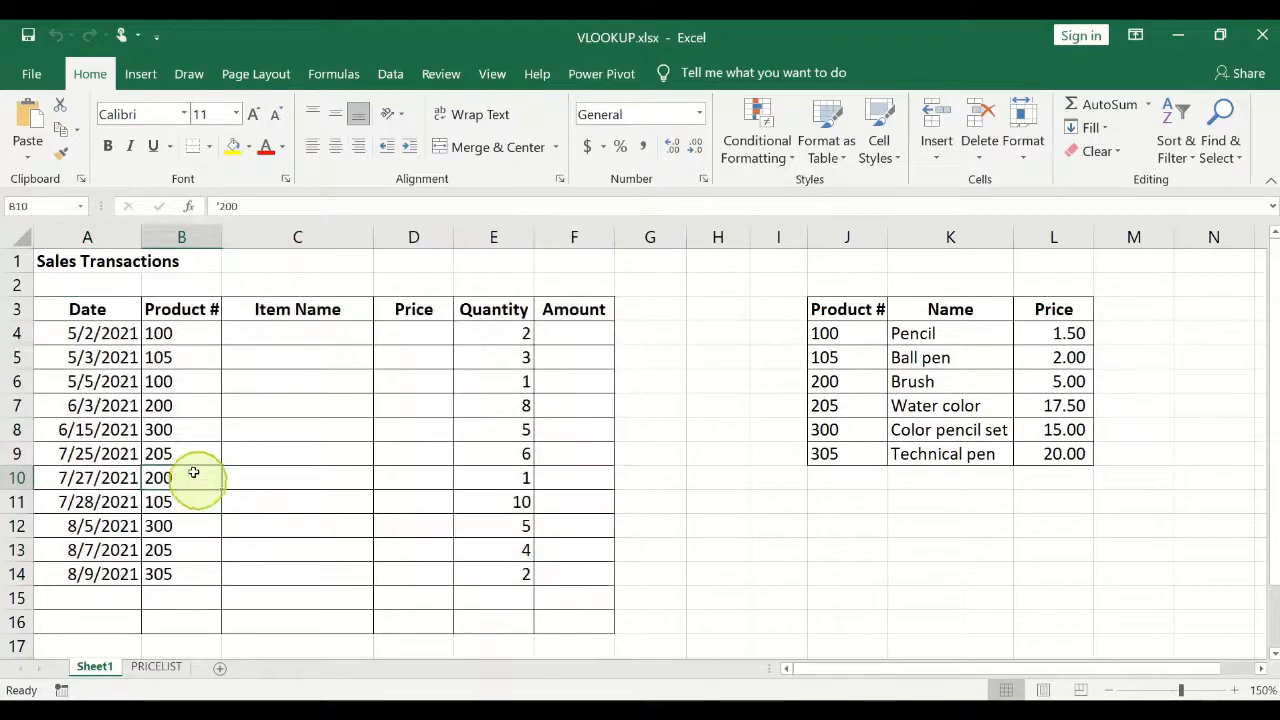
{"action": "left_click_drag", "start_coordinate": [105, 337], "coordinate": [100, 566]}
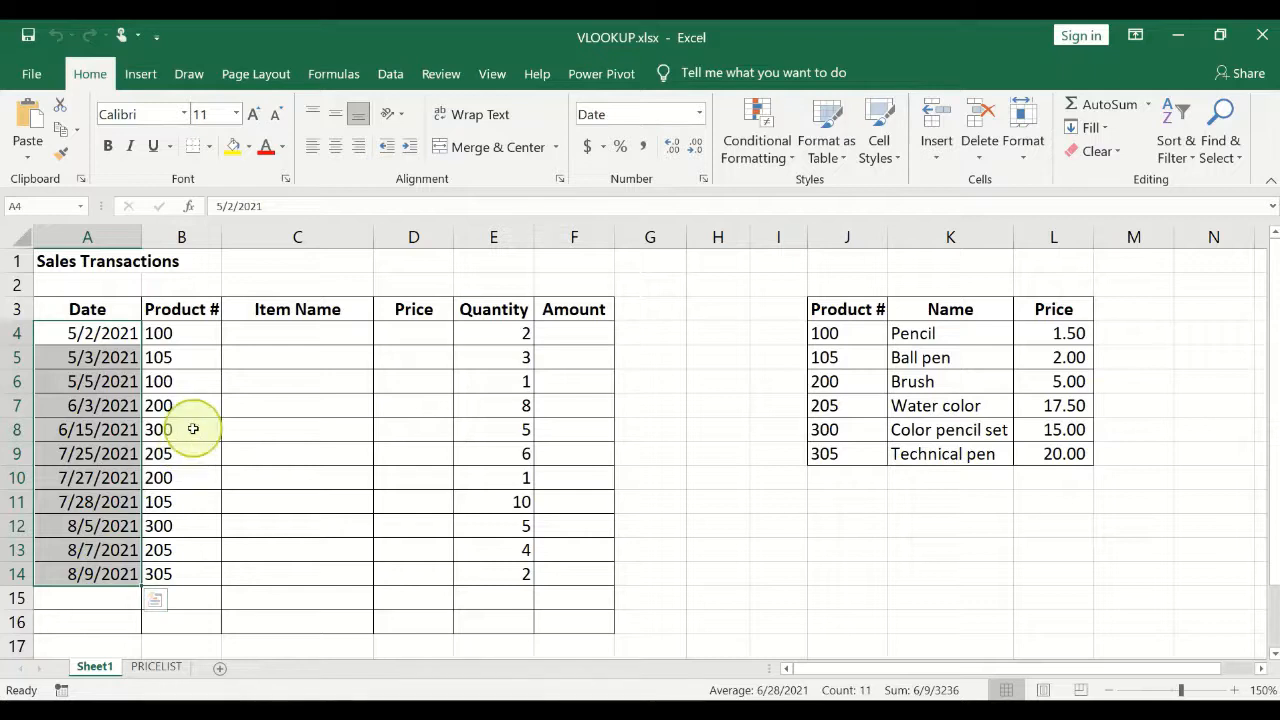
{"action": "left_click", "coordinate": [181, 331]}
{"action": "left_click_drag", "start_coordinate": [181, 331], "coordinate": [187, 572]}
{"action": "left_click", "coordinate": [300, 330]}
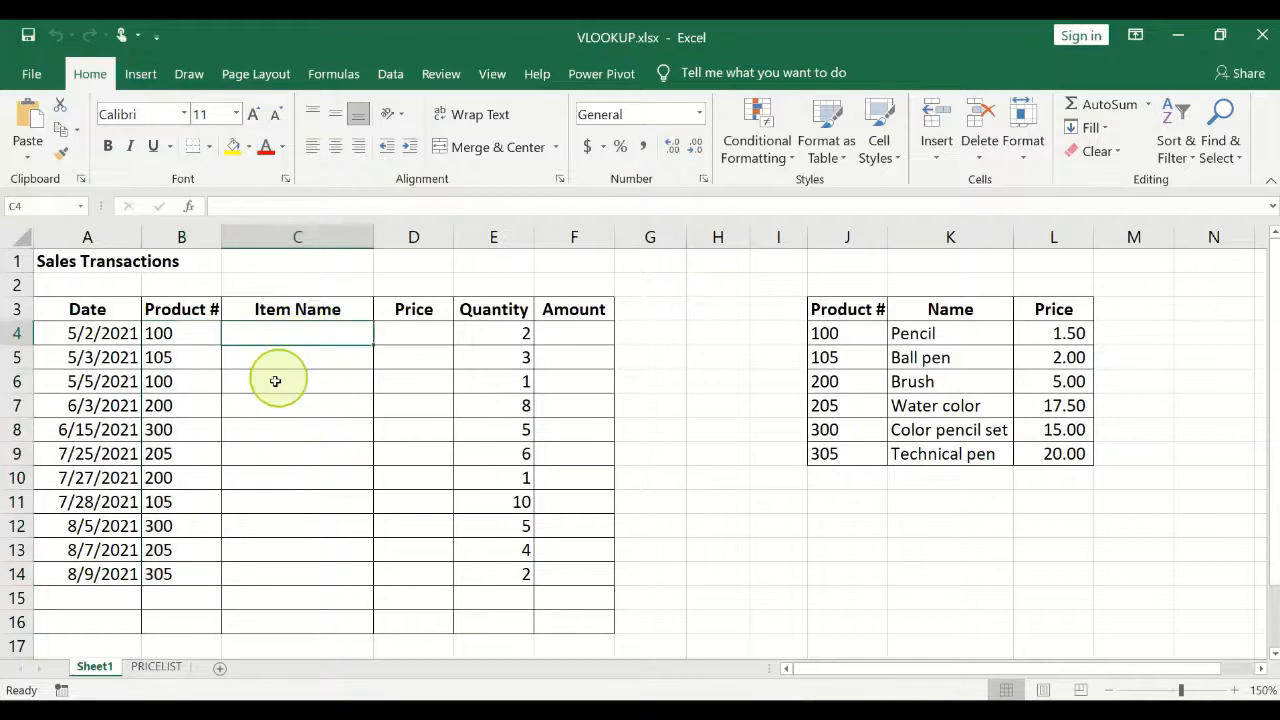
{"action": "left_click_drag", "start_coordinate": [288, 333], "coordinate": [276, 568]}
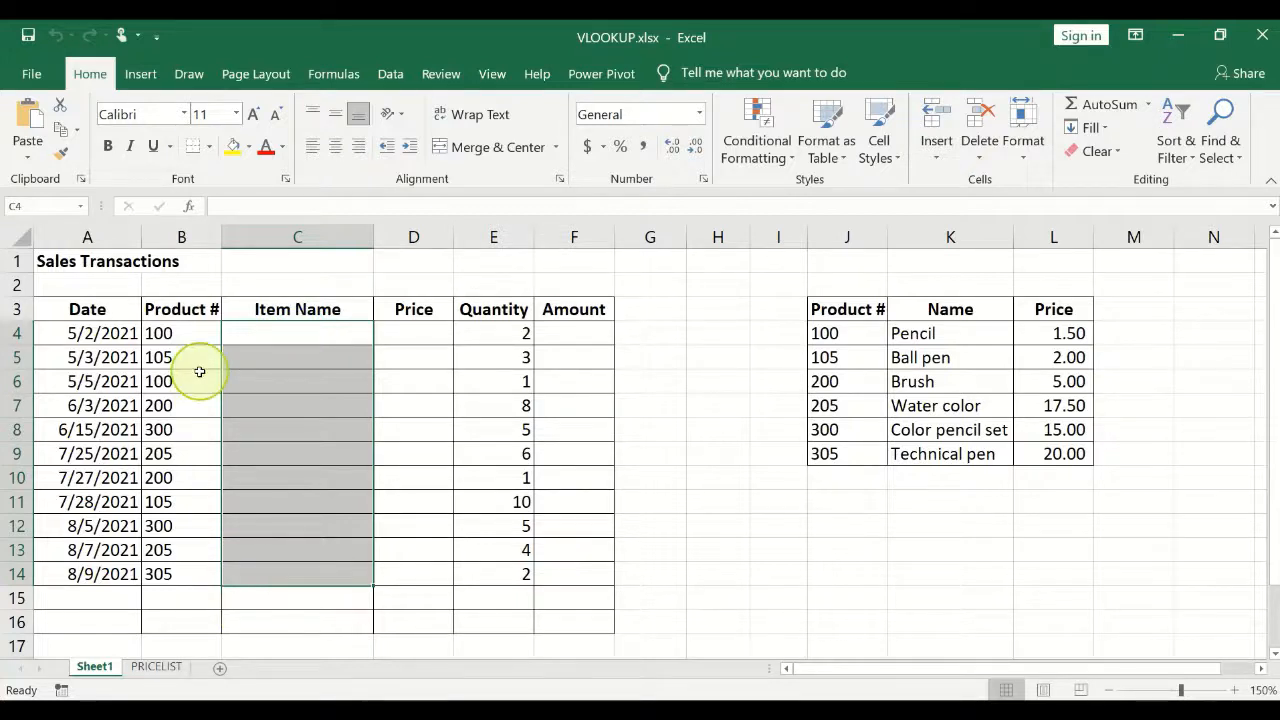
{"action": "left_click", "coordinate": [417, 326]}
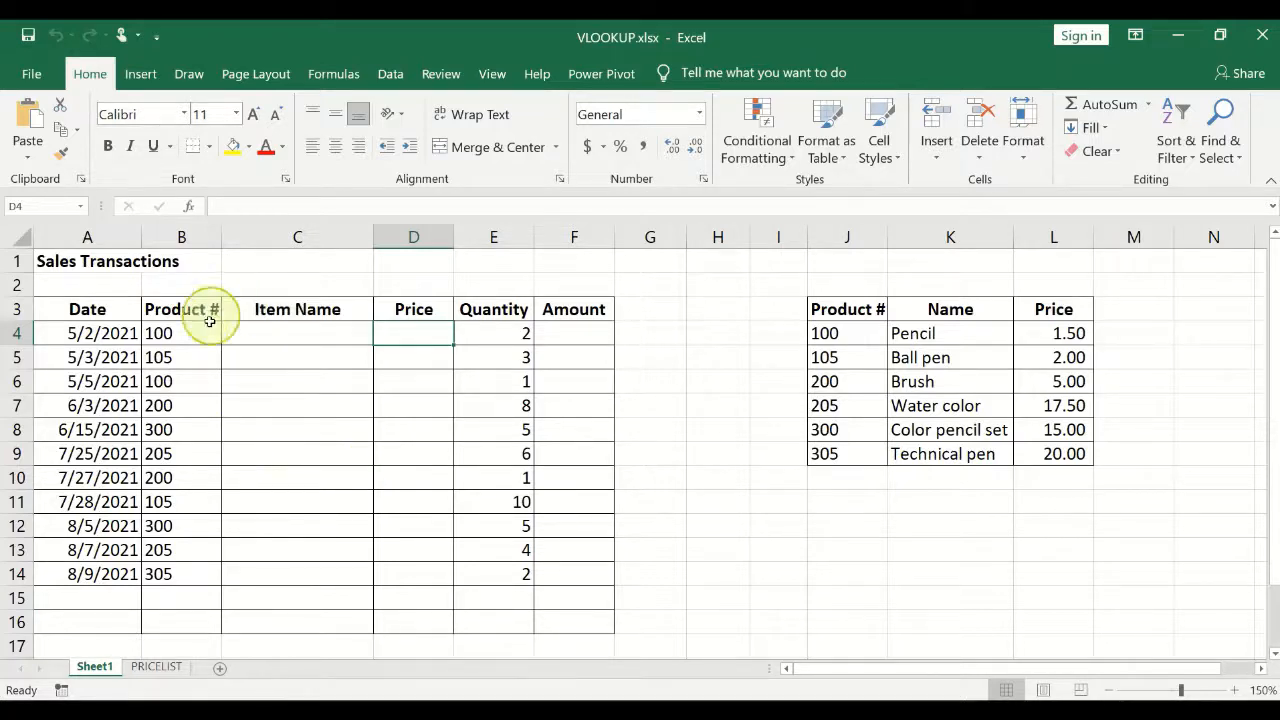
{"action": "left_click_drag", "start_coordinate": [188, 336], "coordinate": [165, 571]}
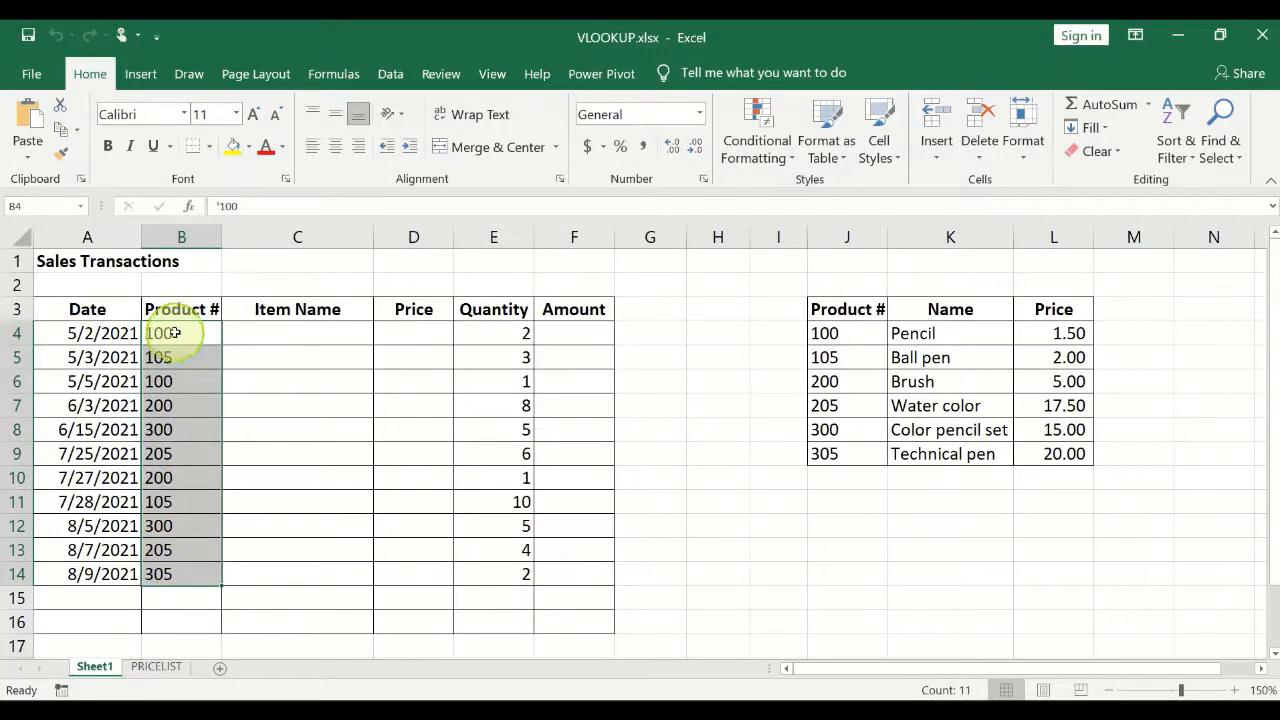
{"action": "left_click", "coordinate": [175, 333]}
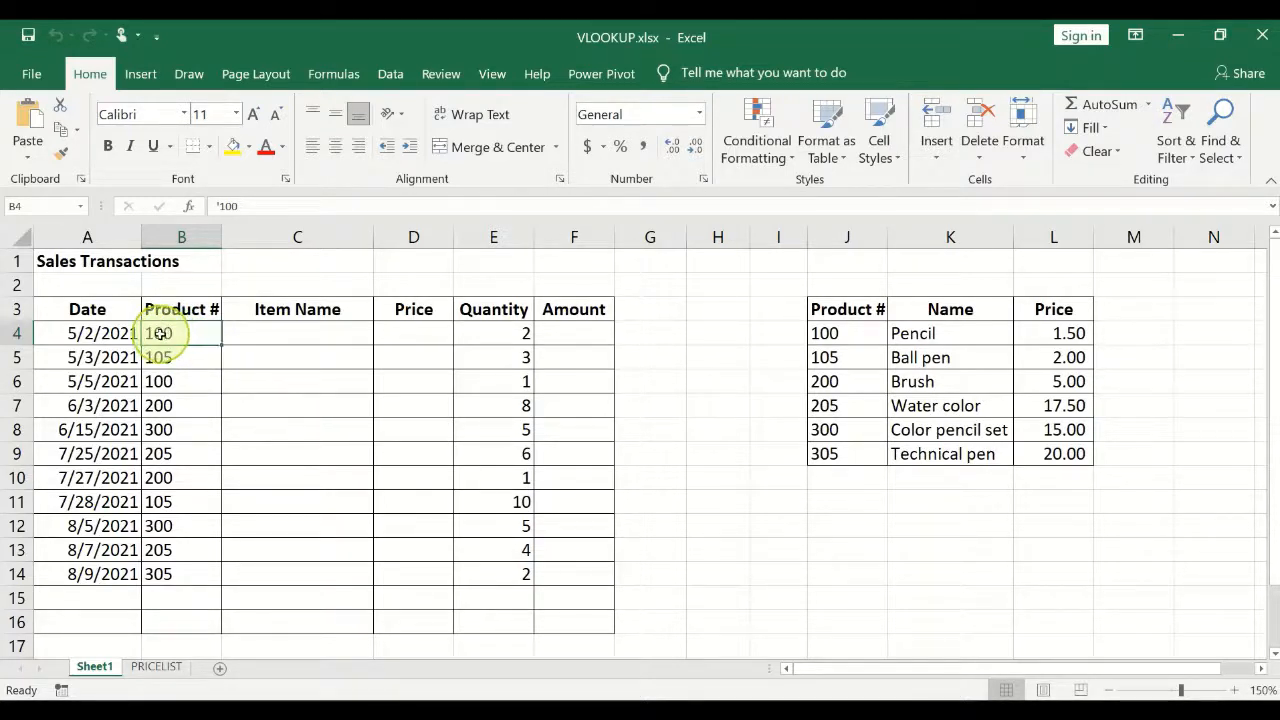
Step: Examine the price list in J3:L9, reviewing its Product #, Name and Price columns and the entry for product 100
{"action": "left_click", "coordinate": [842, 310]}
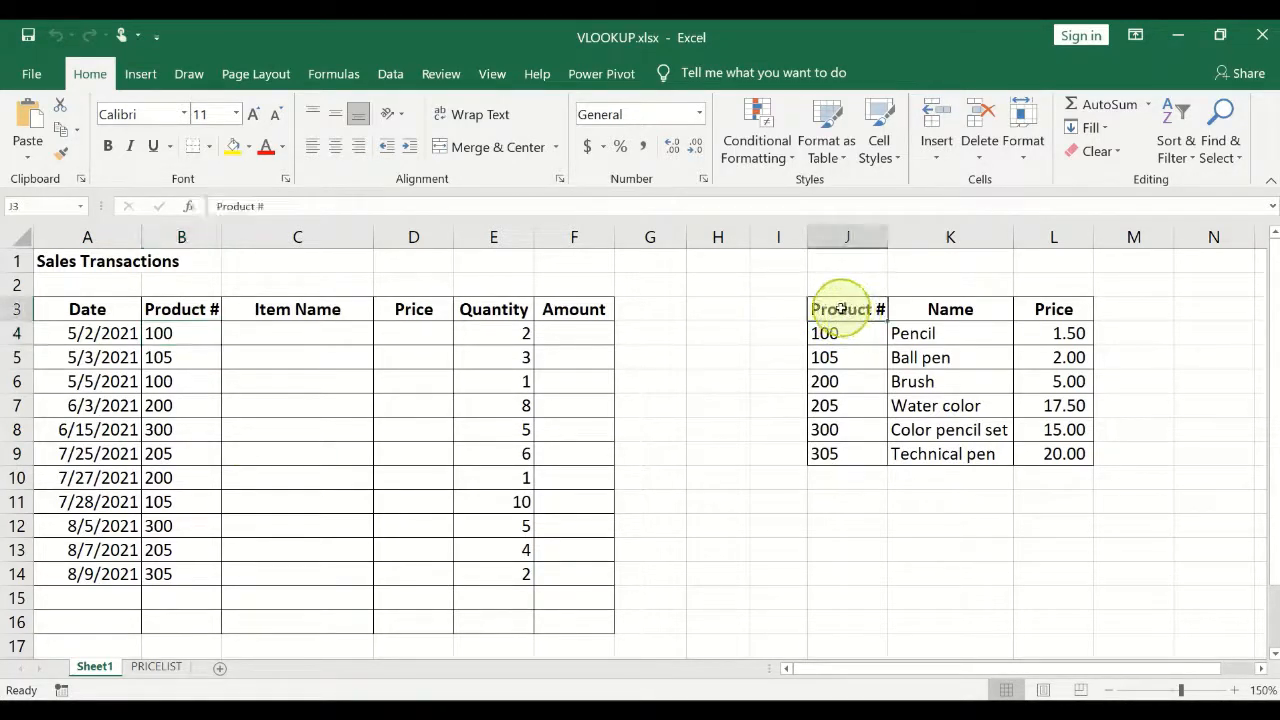
{"action": "left_click_drag", "start_coordinate": [844, 310], "coordinate": [1057, 454]}
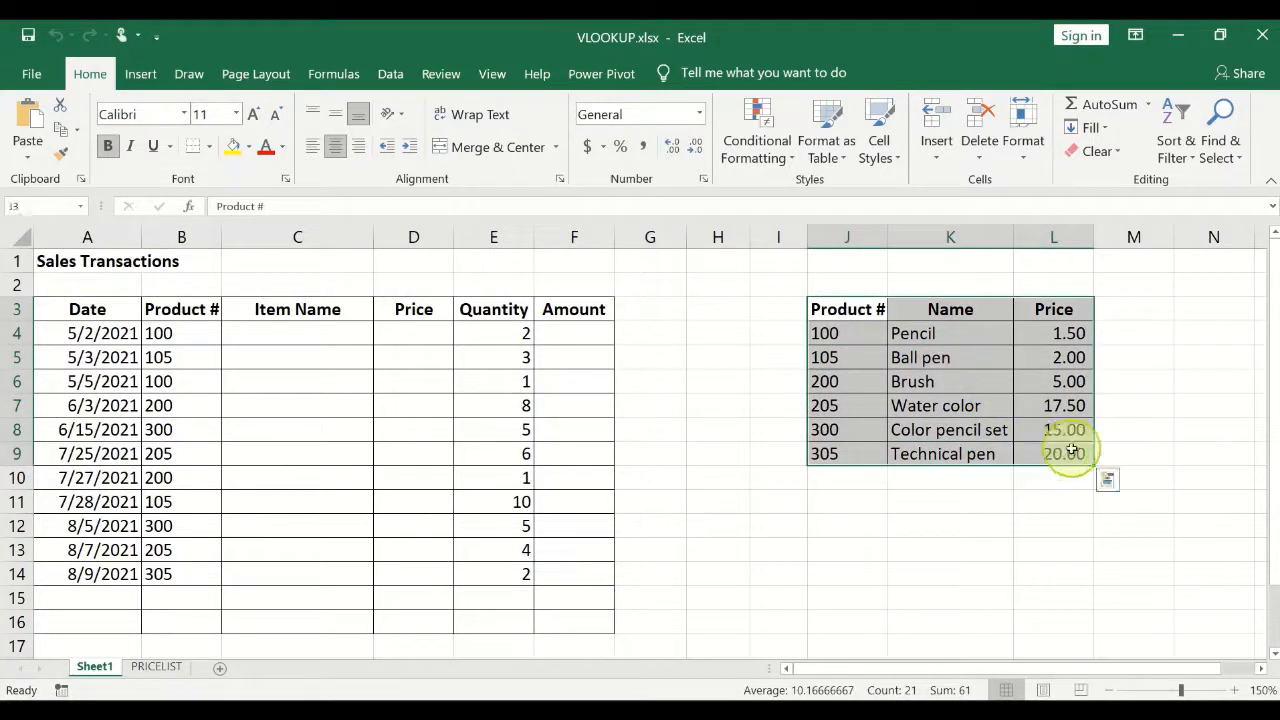
{"action": "left_click", "coordinate": [1058, 426]}
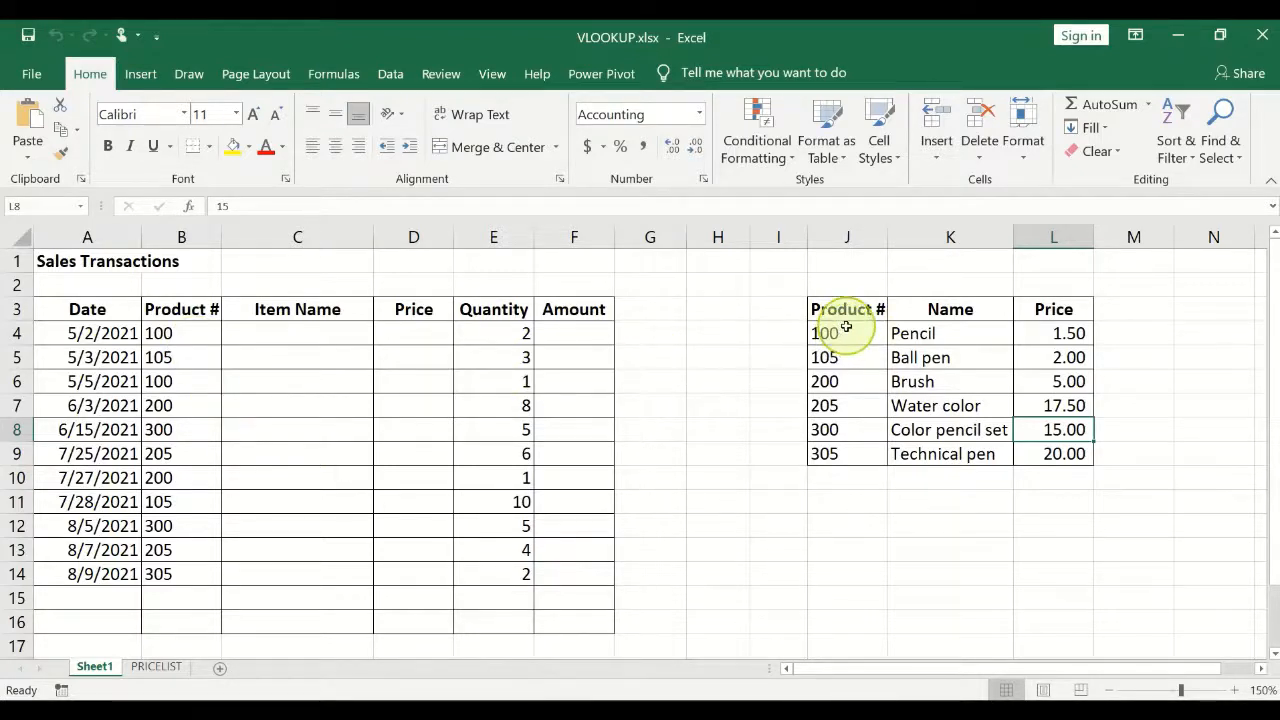
{"action": "left_click_drag", "start_coordinate": [843, 333], "coordinate": [858, 462]}
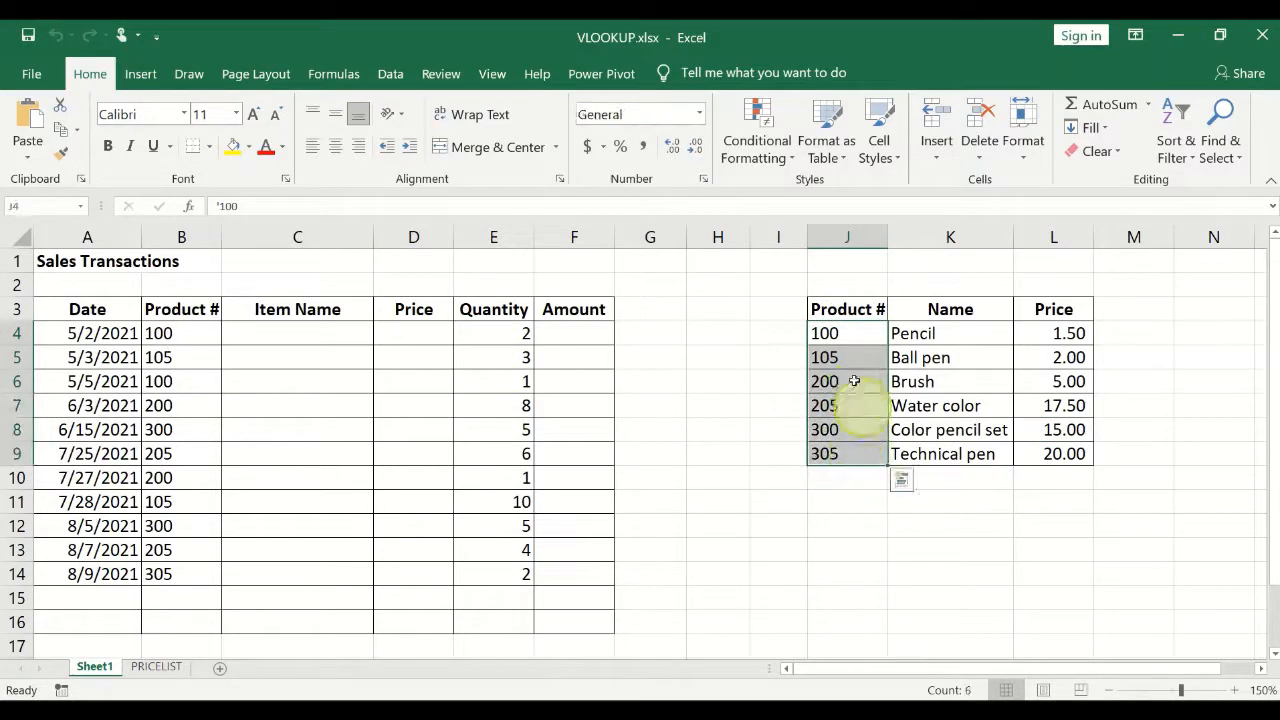
{"action": "left_click_drag", "start_coordinate": [849, 333], "coordinate": [854, 453]}
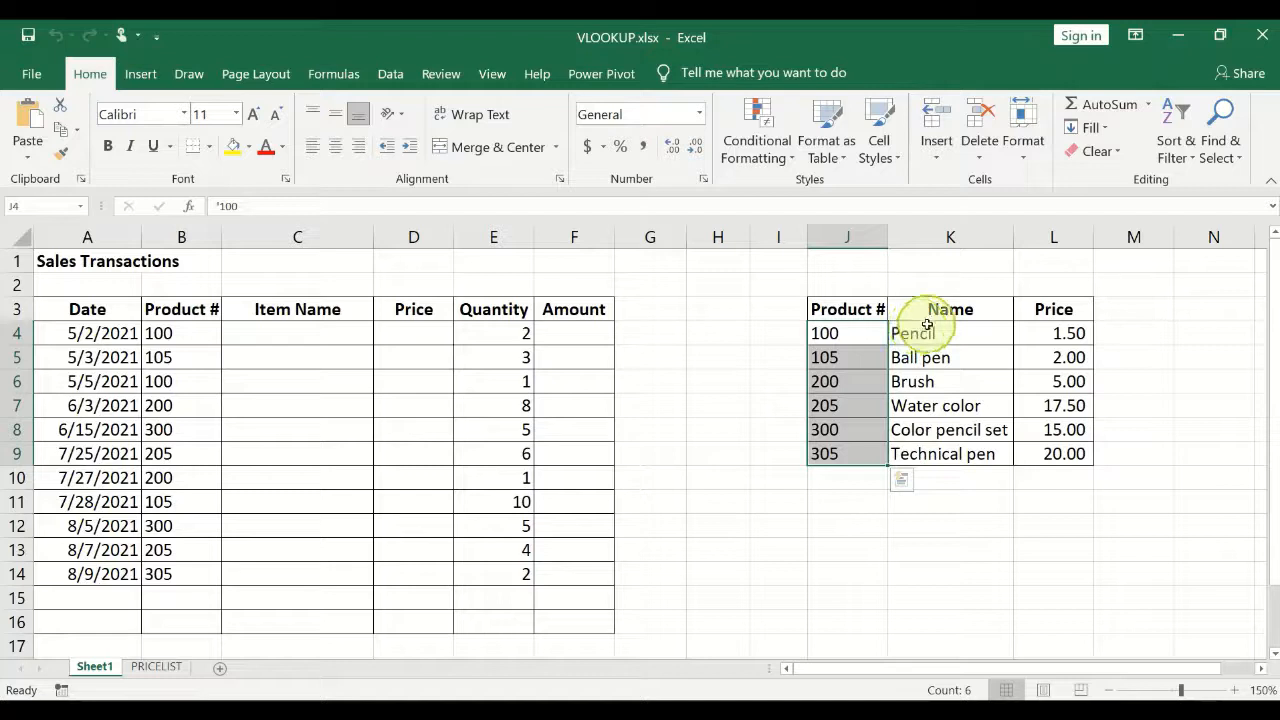
{"action": "left_click_drag", "start_coordinate": [931, 330], "coordinate": [937, 443]}
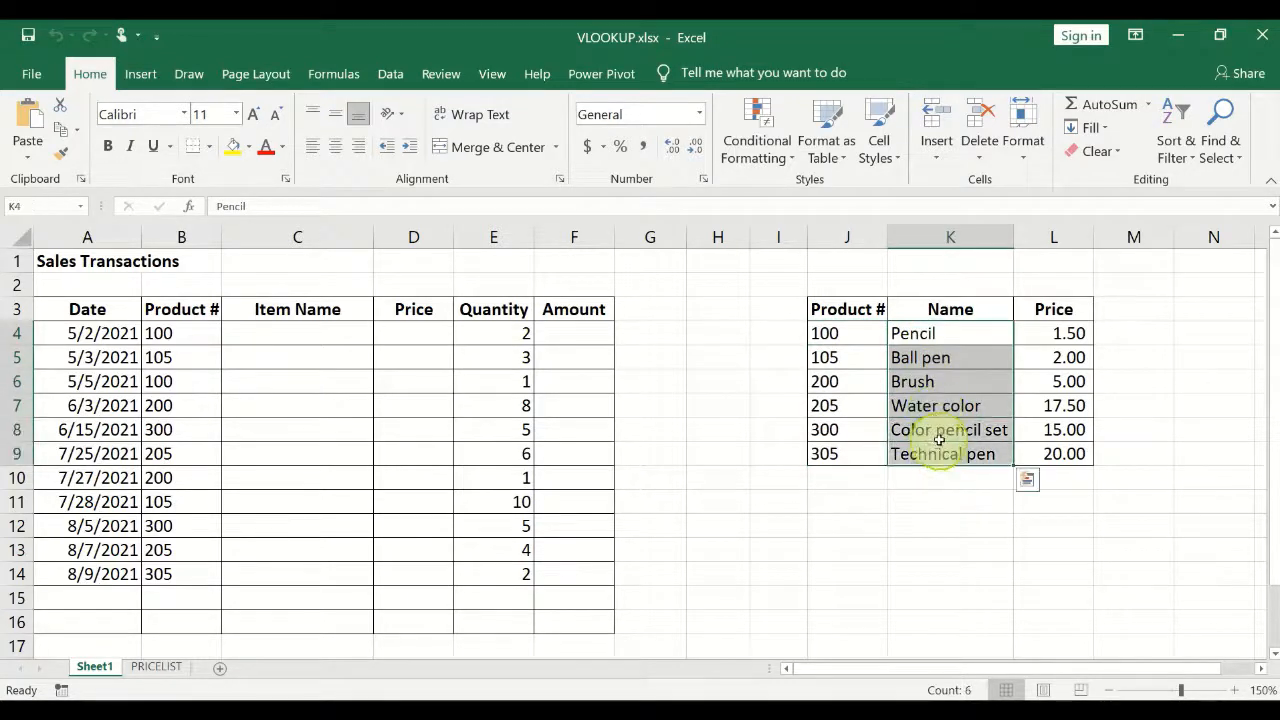
{"action": "left_click", "coordinate": [937, 333]}
{"action": "left_click_drag", "start_coordinate": [1052, 333], "coordinate": [1030, 452]}
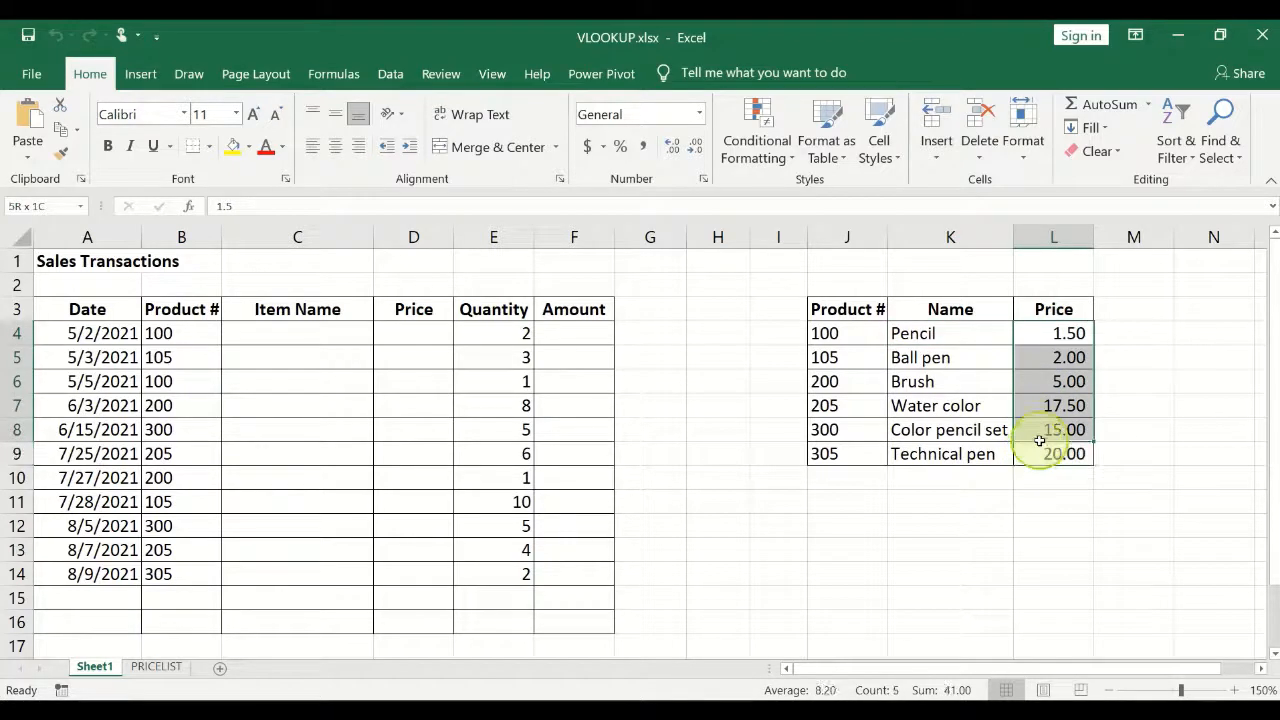
{"action": "left_click", "coordinate": [838, 333]}
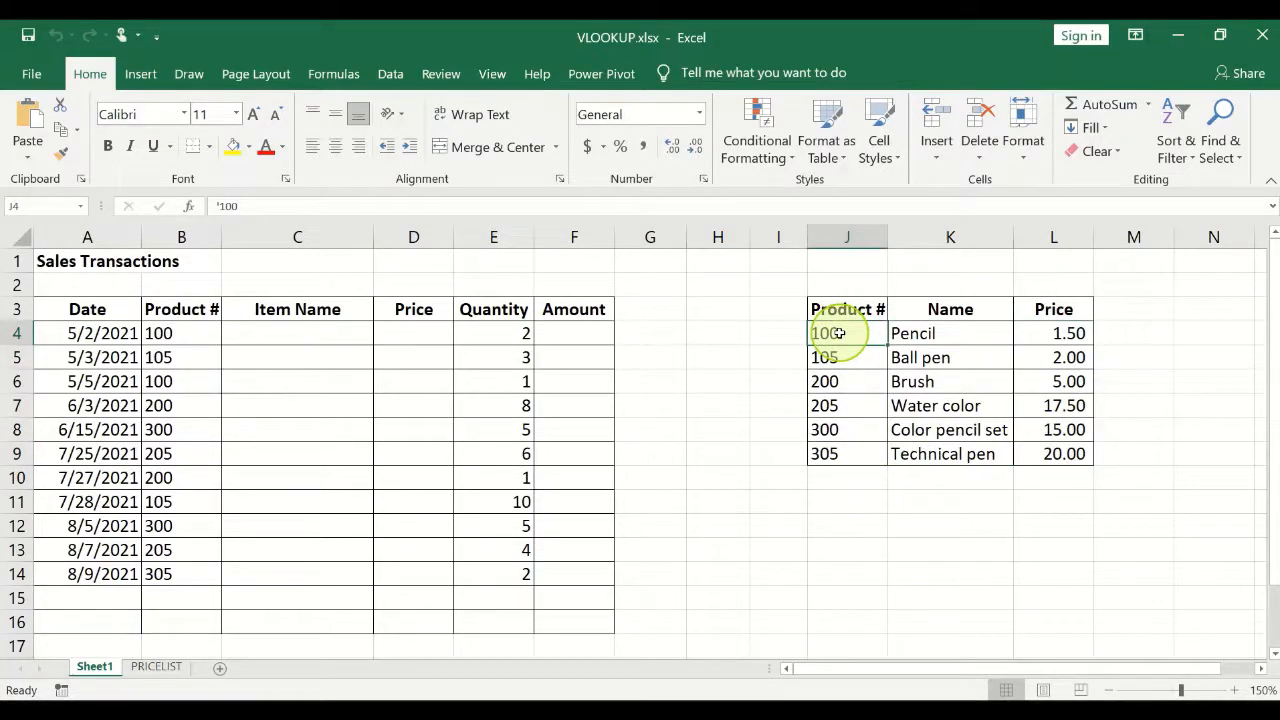
{"action": "left_click", "coordinate": [912, 334]}
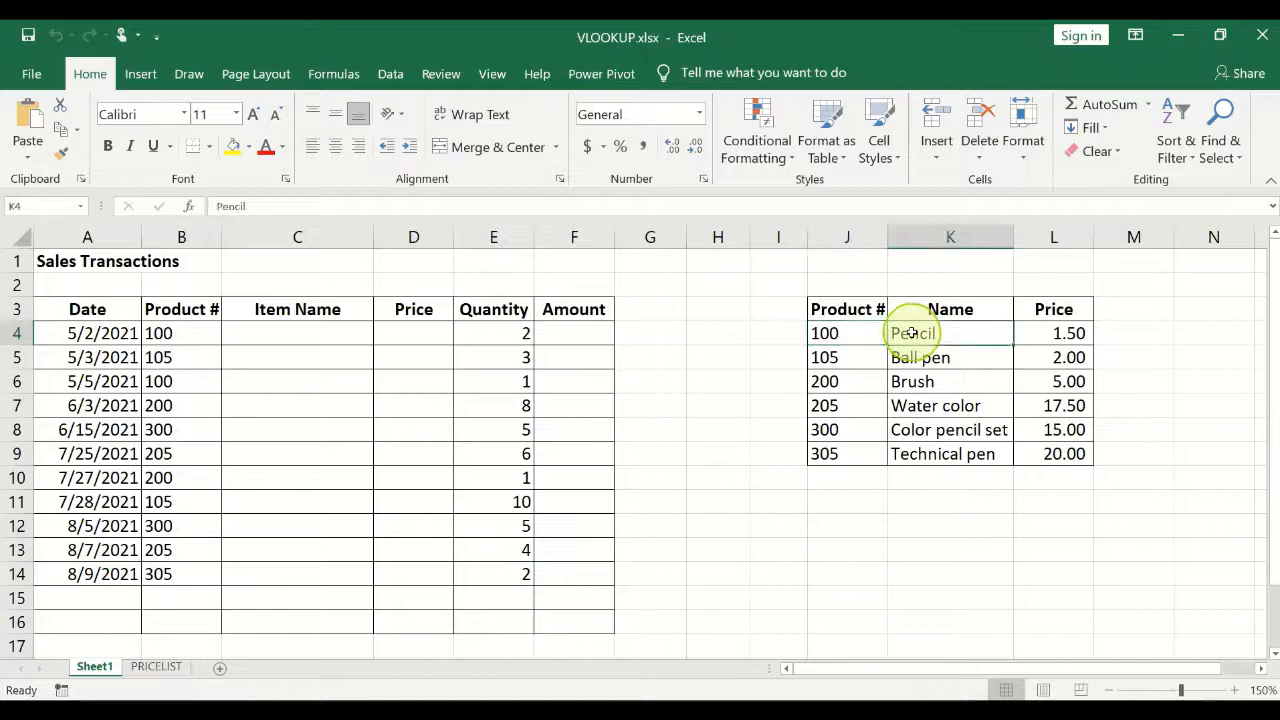
{"action": "left_click", "coordinate": [1034, 332]}
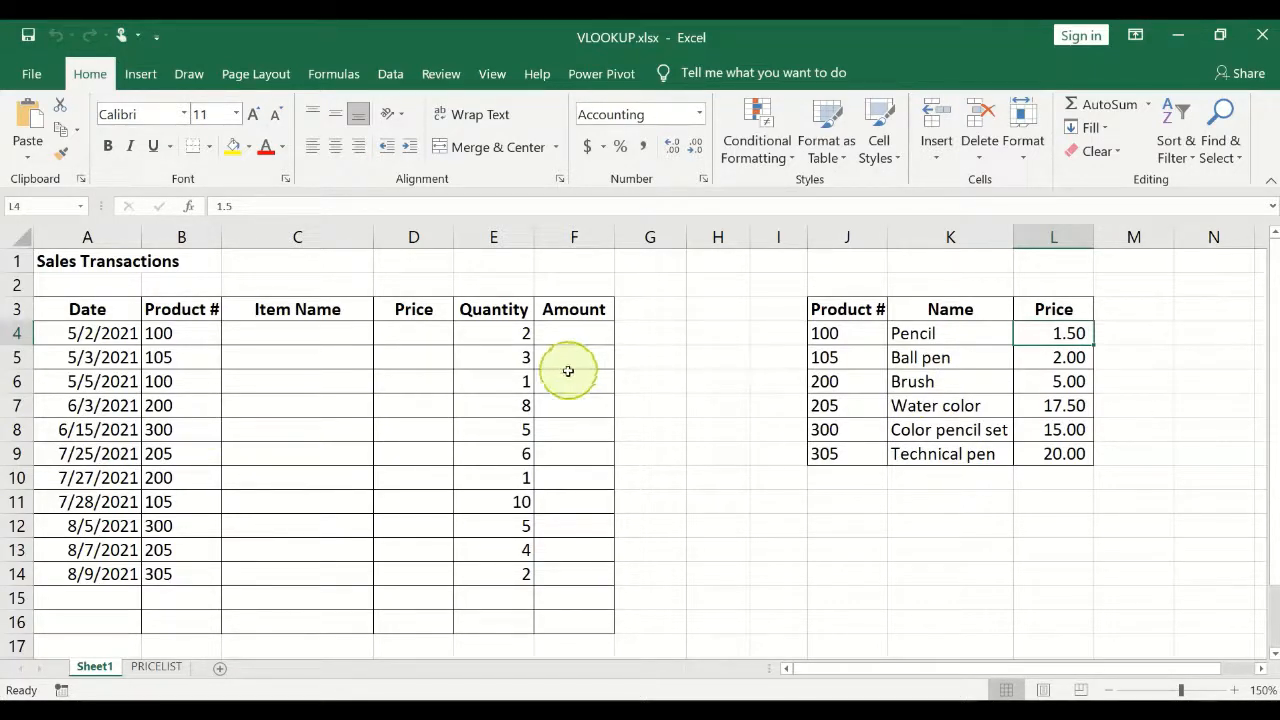
Step: Trace product number 100 from B4 to its name and price in the price list and their target cells C4 and D4
{"action": "left_click", "coordinate": [163, 333]}
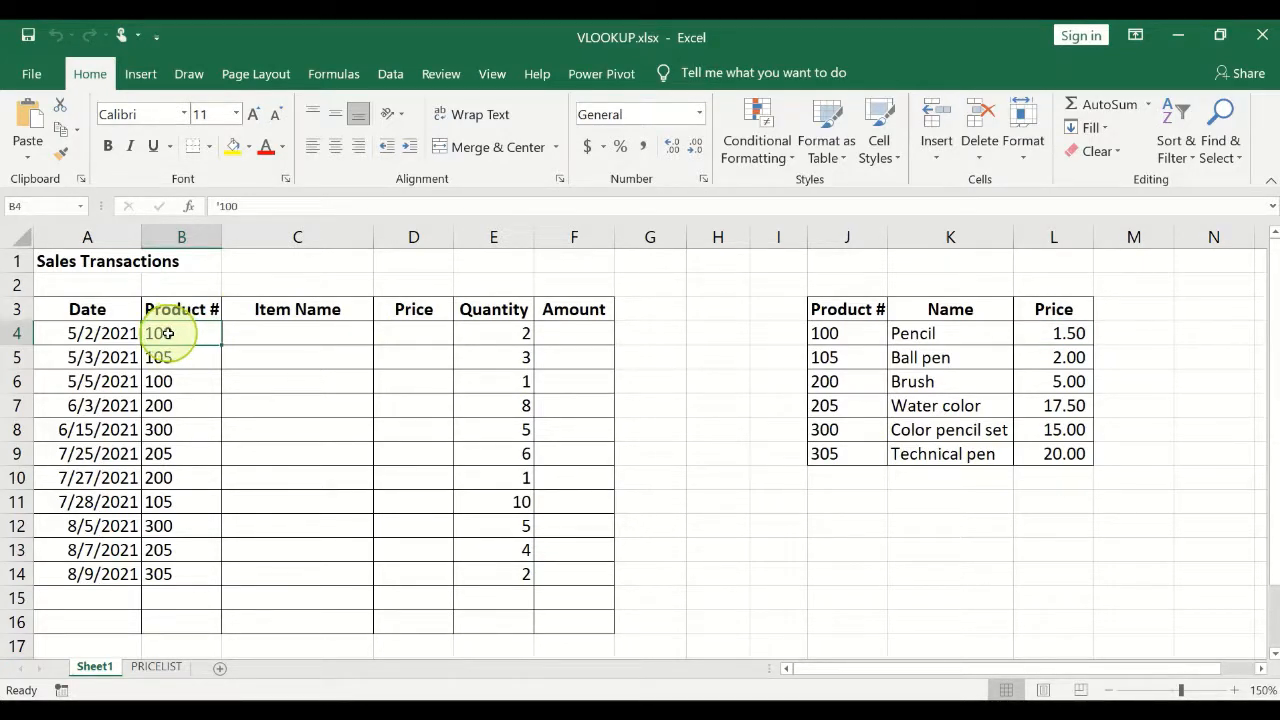
{"action": "left_click", "coordinate": [847, 332]}
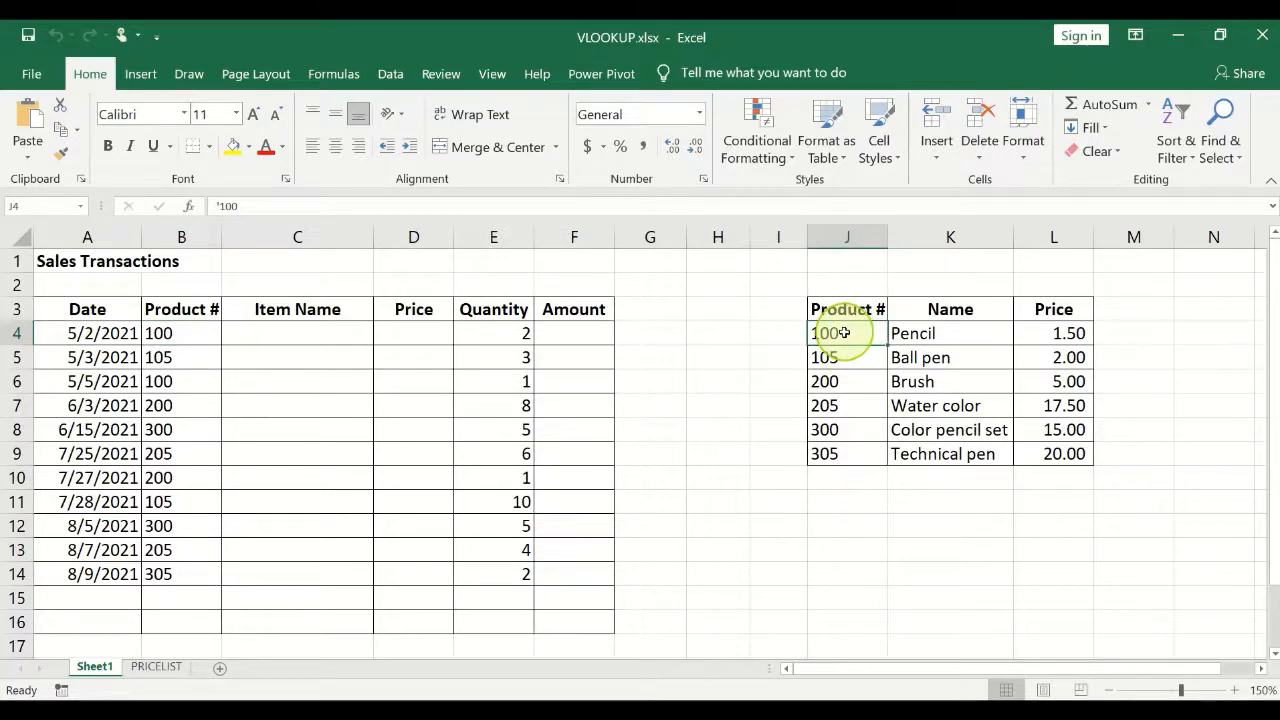
{"action": "left_click", "coordinate": [918, 332]}
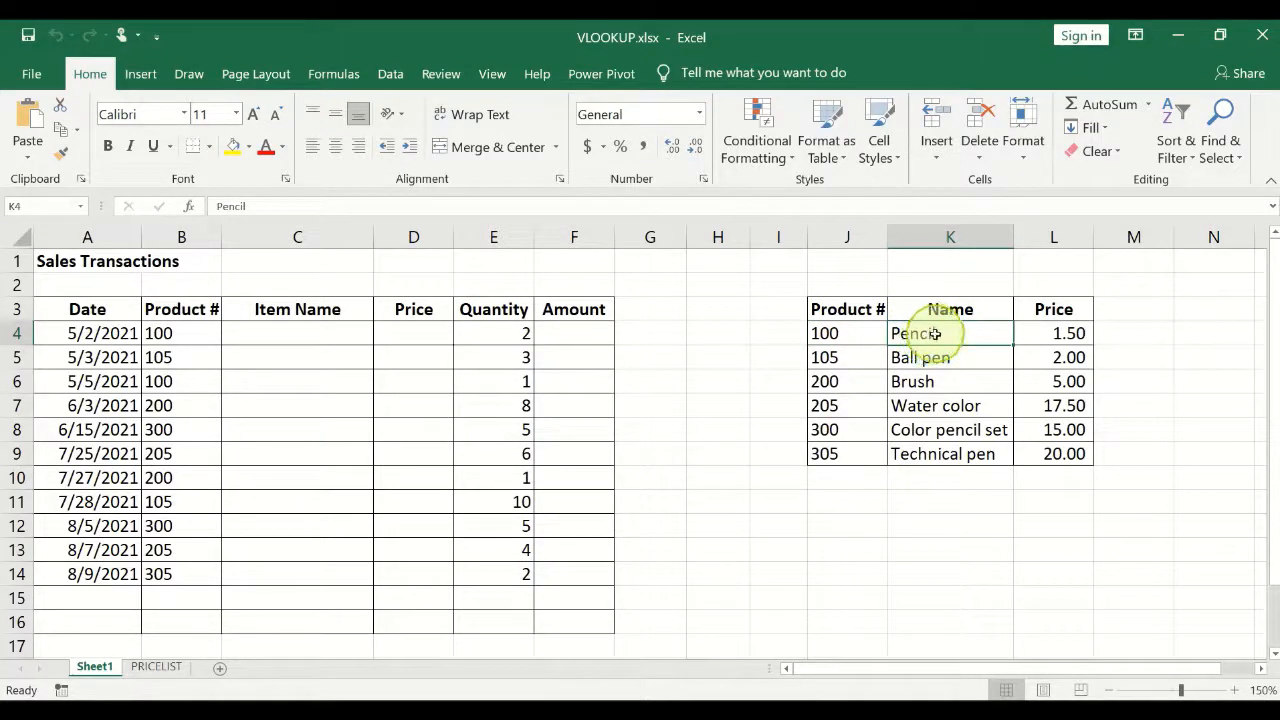
{"action": "left_click", "coordinate": [260, 333]}
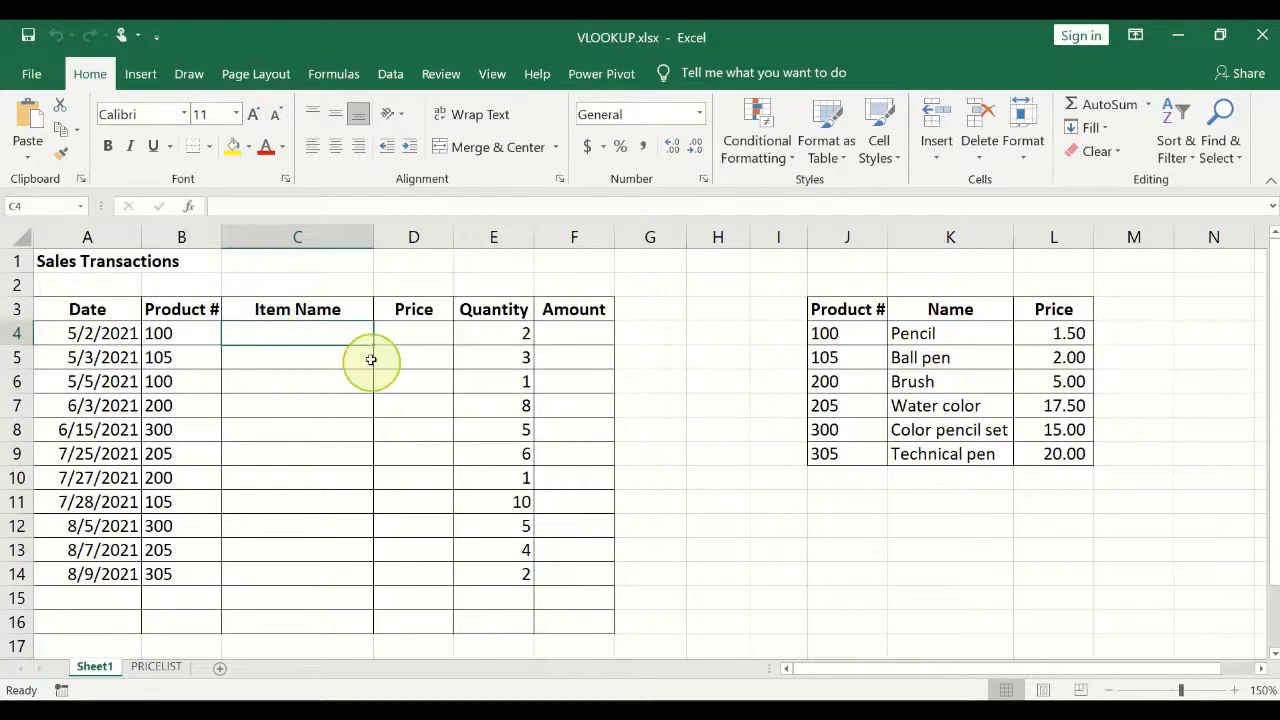
{"action": "left_click", "coordinate": [1059, 333]}
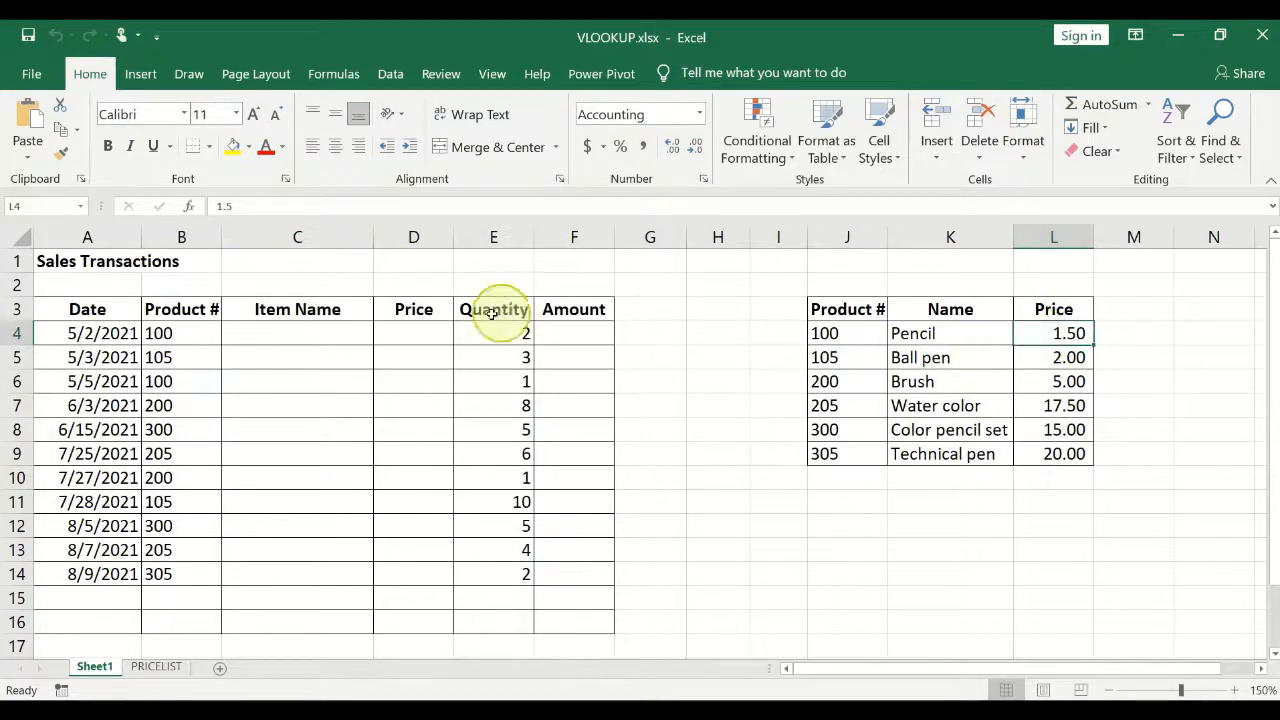
{"action": "left_click", "coordinate": [413, 332]}
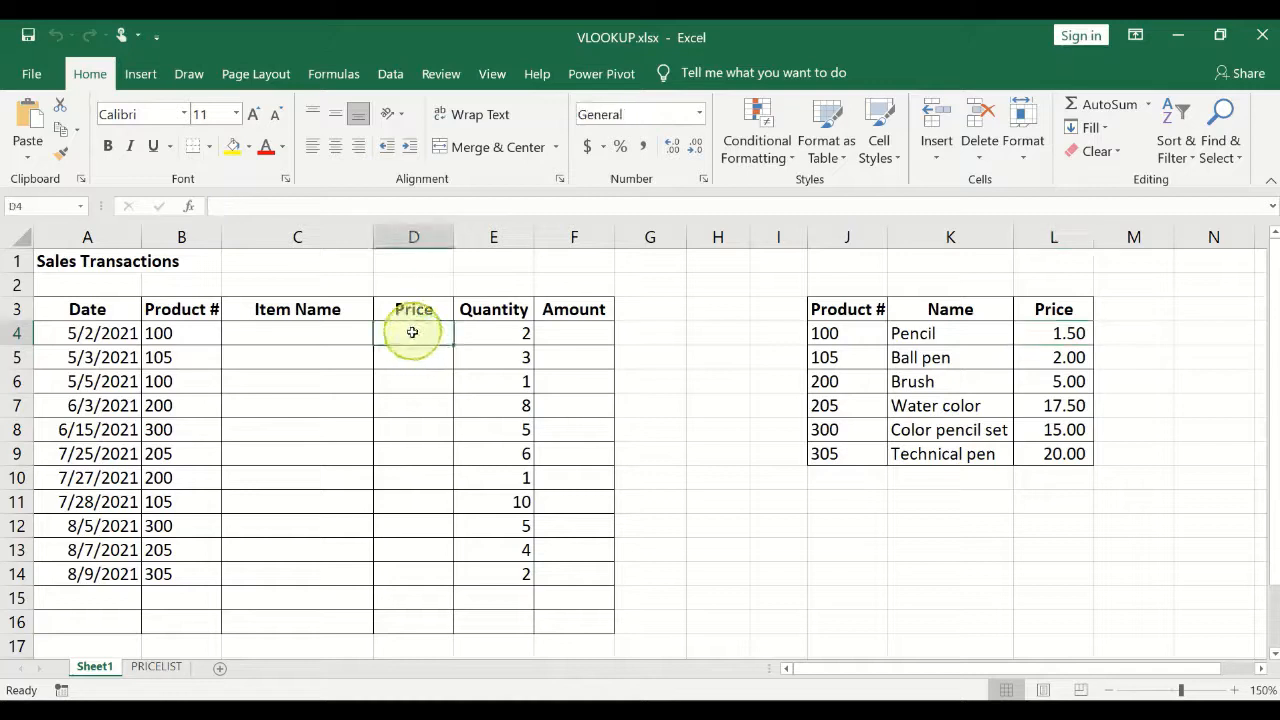
{"action": "left_click", "coordinate": [257, 329]}
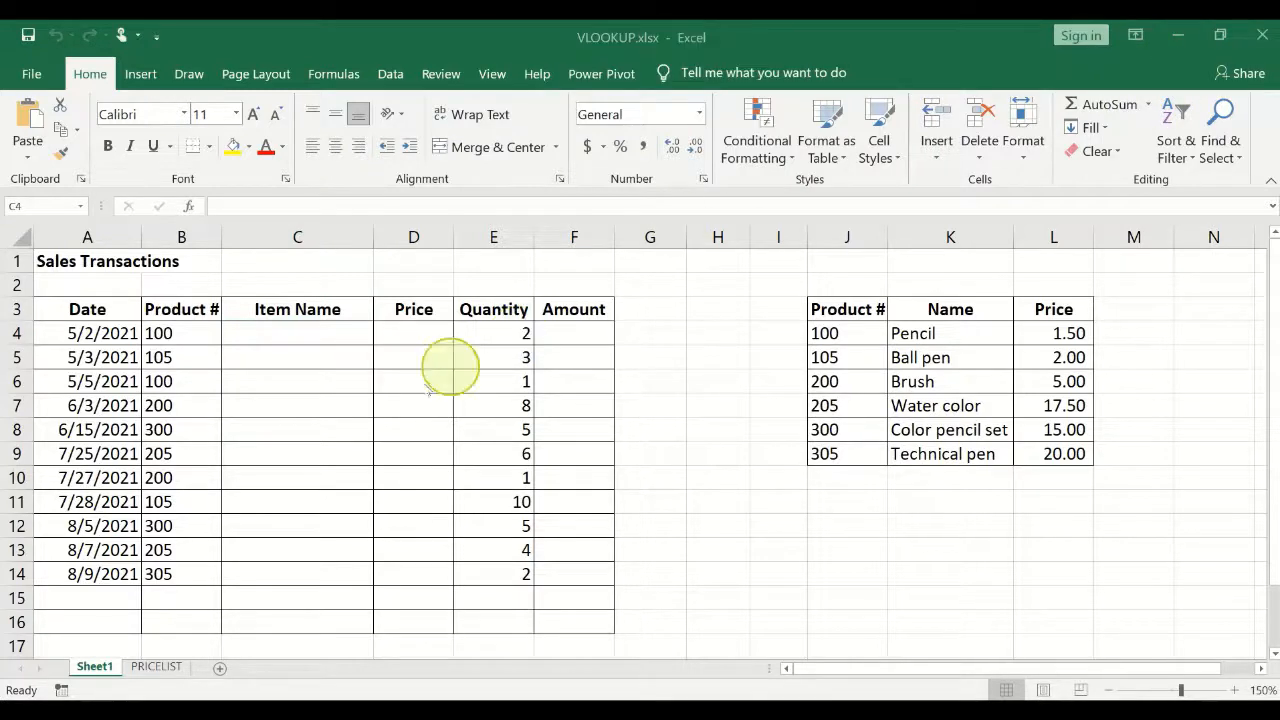
Step: Review the lookup value in B4 against the price list range J3:L9 and its three columns
{"action": "left_click", "coordinate": [168, 333]}
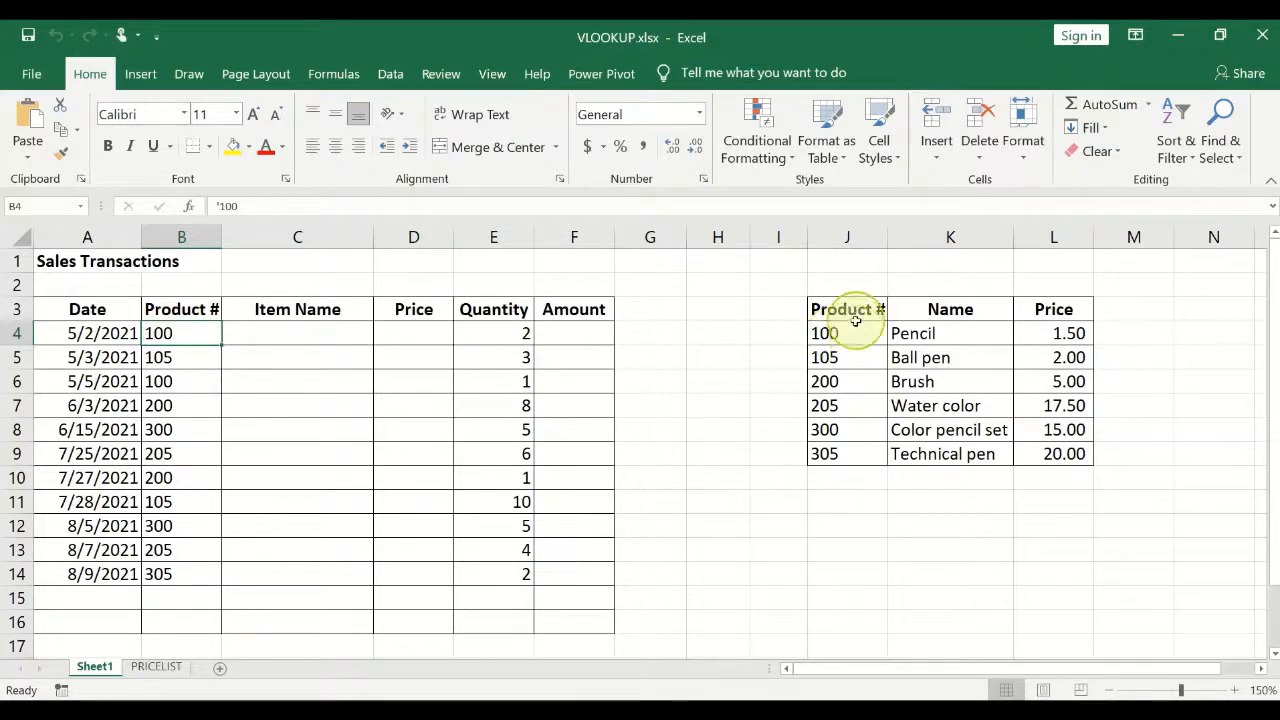
{"action": "left_click_drag", "start_coordinate": [847, 318], "coordinate": [1044, 441]}
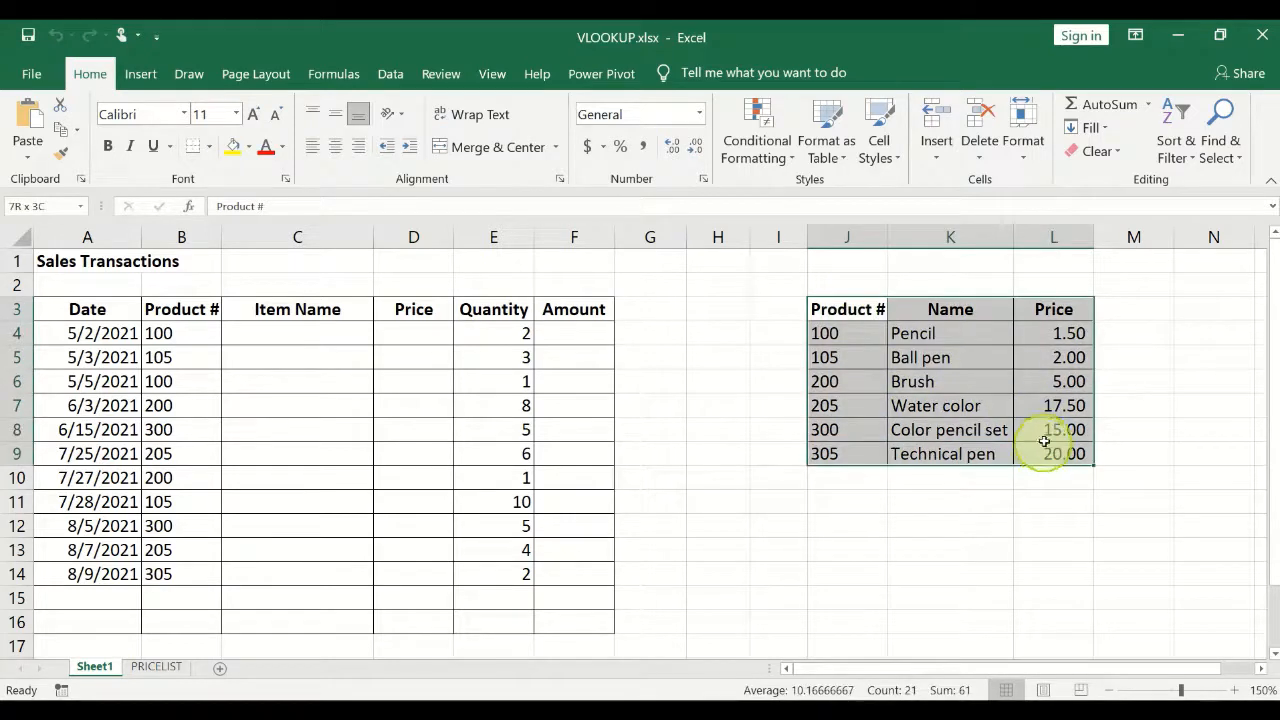
{"action": "left_click", "coordinate": [822, 333]}
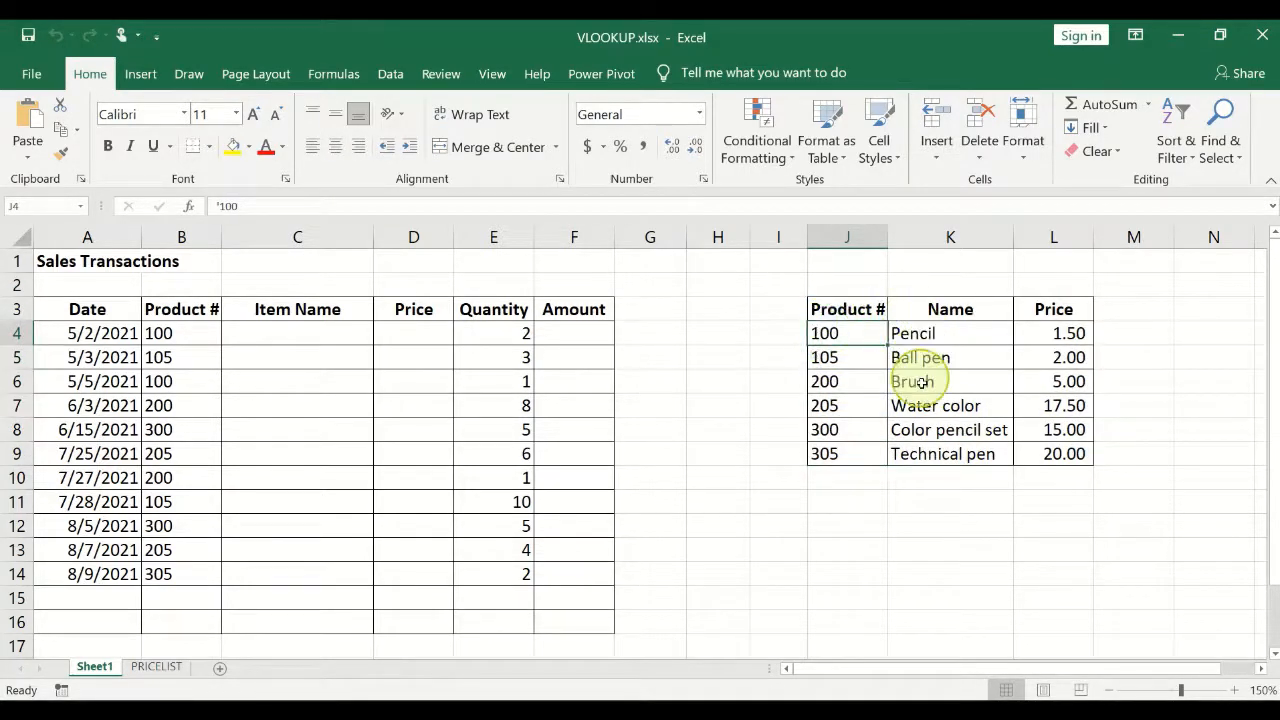
{"action": "left_click", "coordinate": [925, 333]}
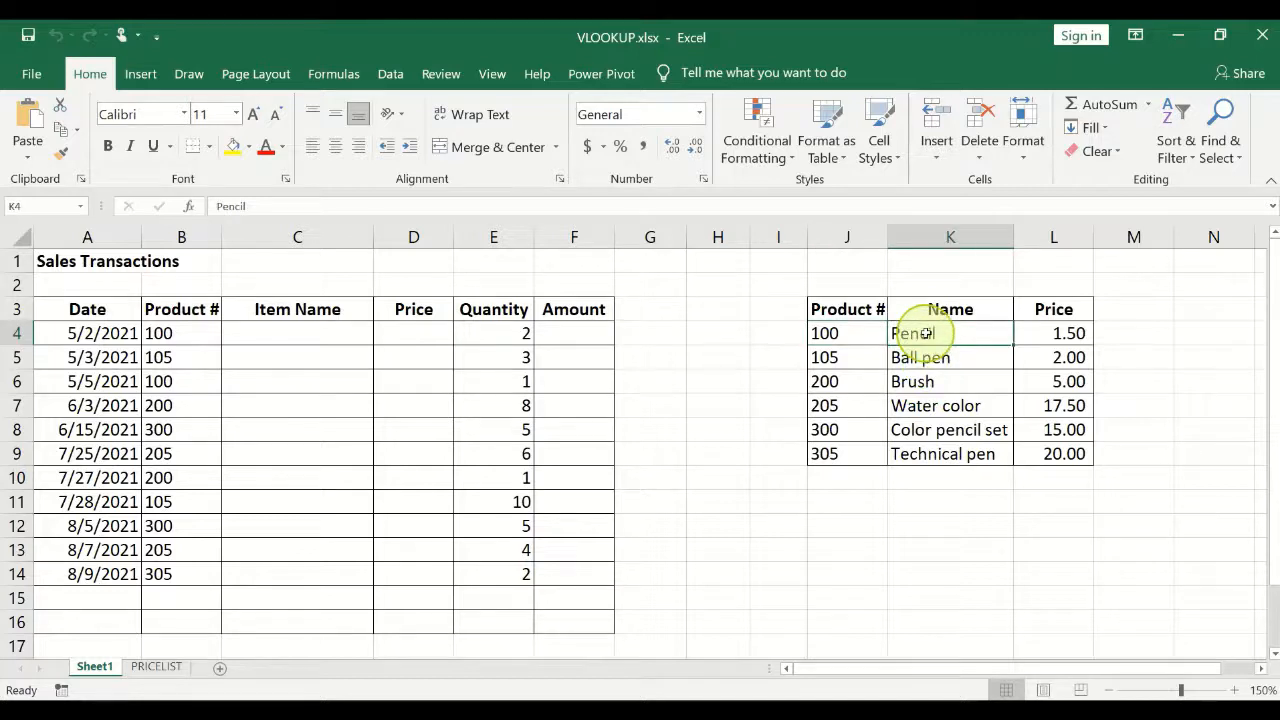
{"action": "left_click", "coordinate": [1063, 330]}
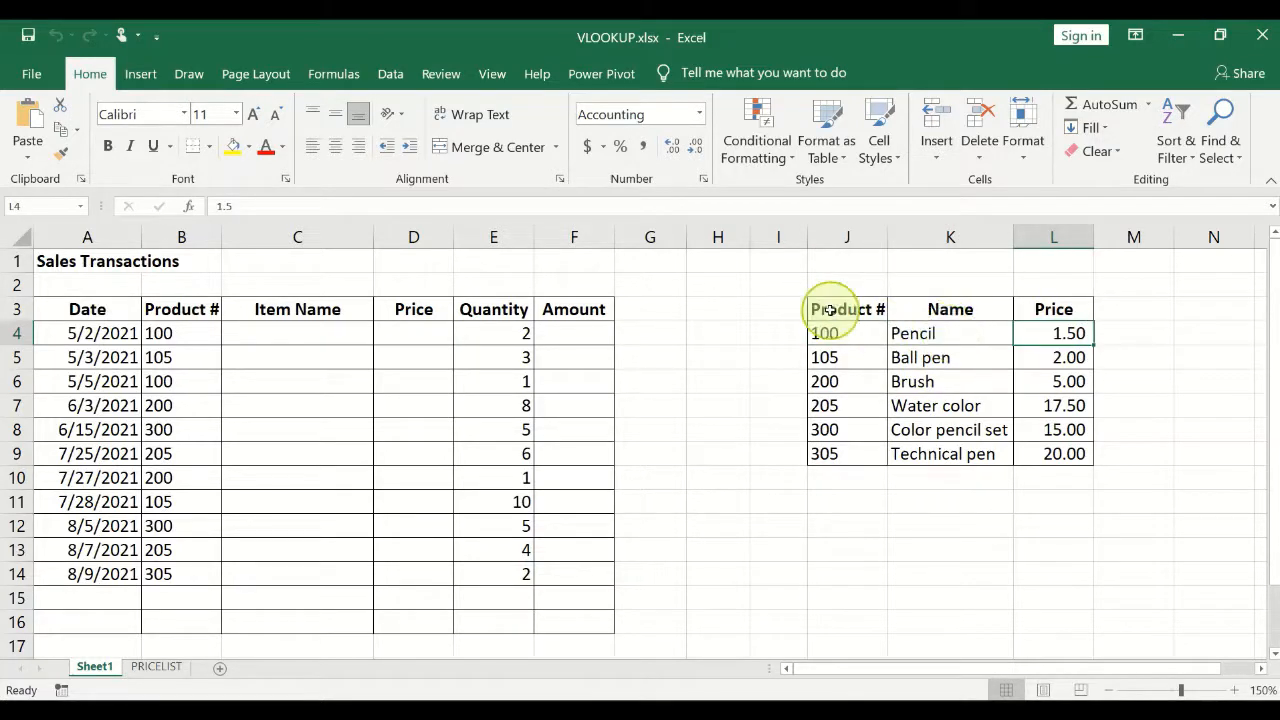
{"action": "left_click_drag", "start_coordinate": [830, 312], "coordinate": [1059, 456]}
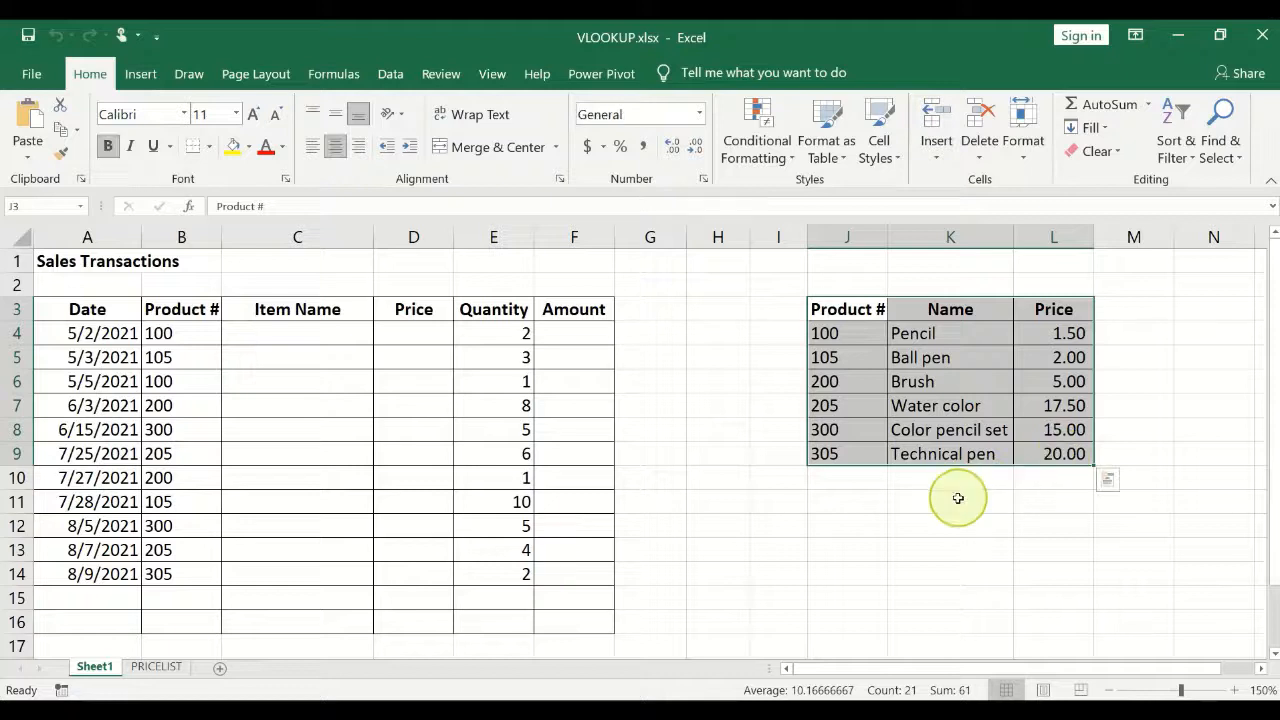
{"action": "left_click", "coordinate": [945, 358]}
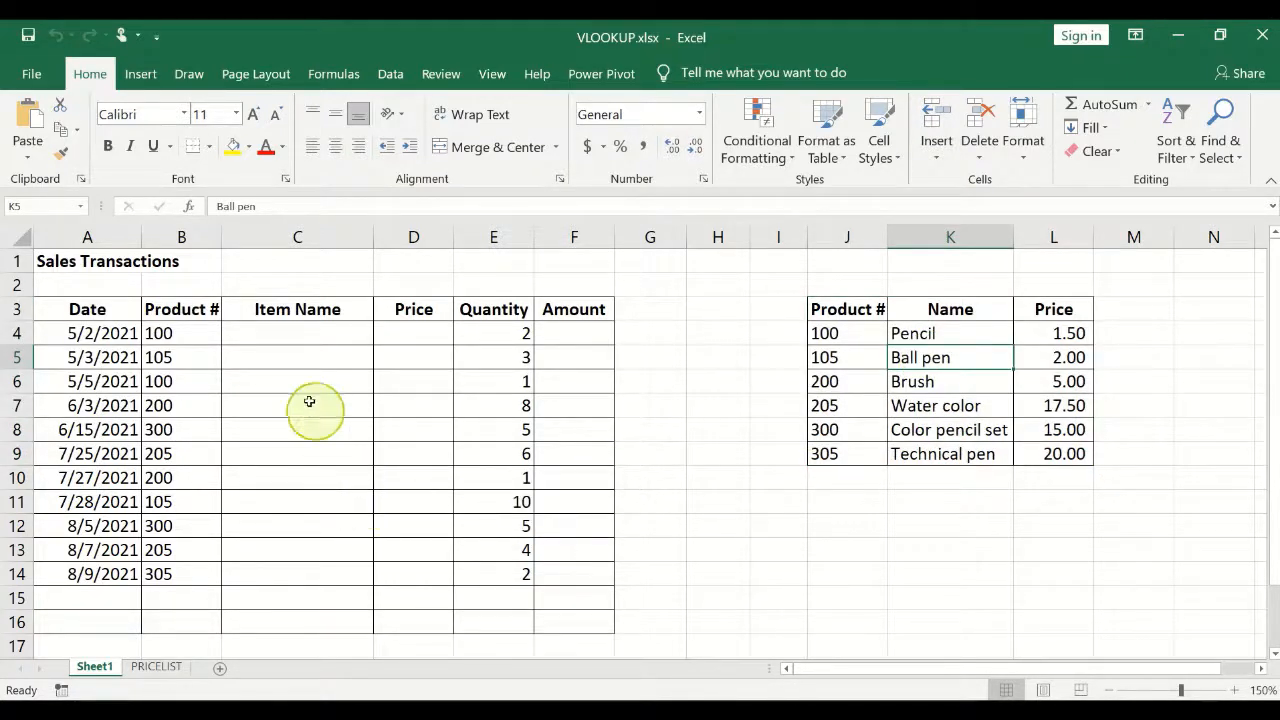
Step: Search the function library for VLOOKUP to insert it into cell C4
{"action": "left_click", "coordinate": [272, 330]}
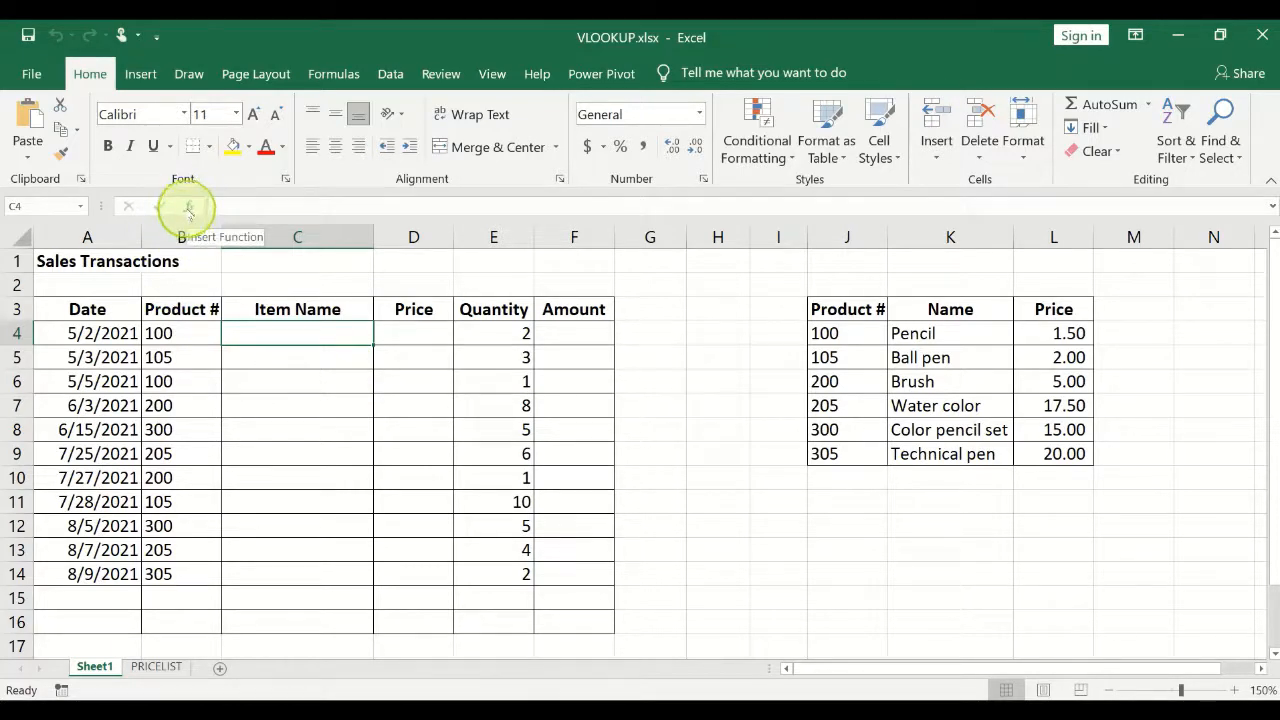
{"action": "left_click", "coordinate": [188, 207]}
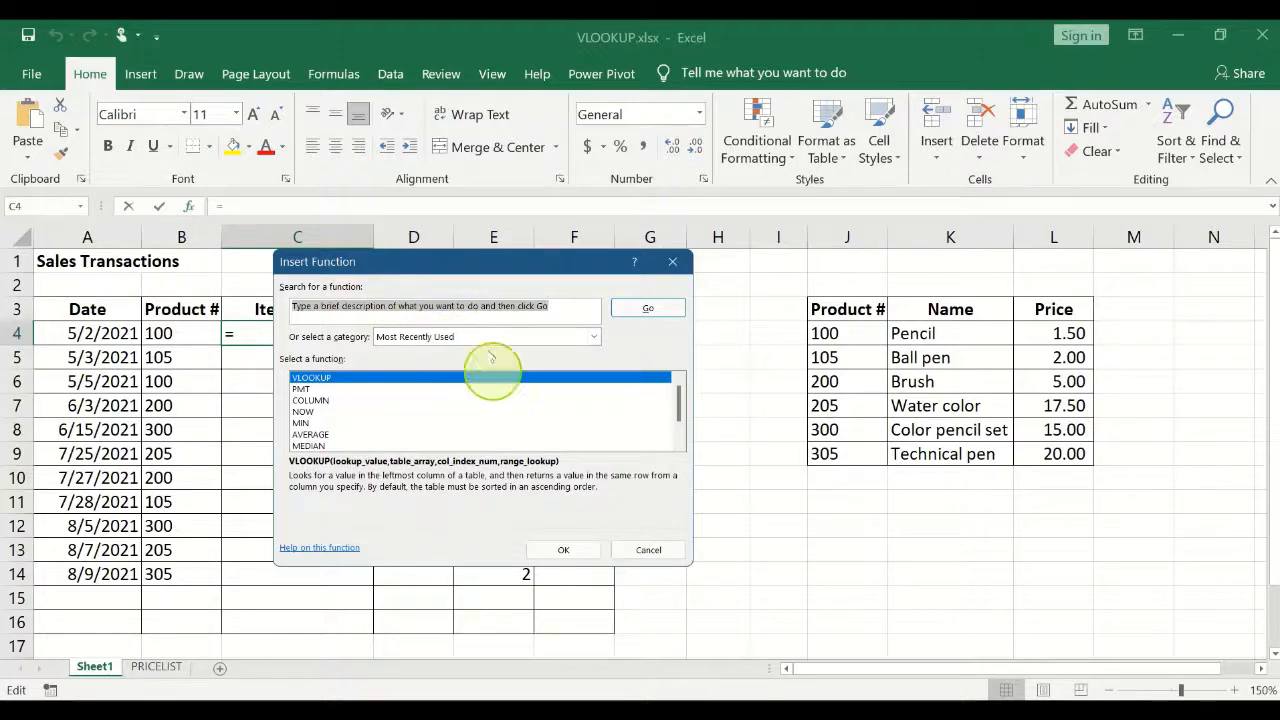
{"action": "left_click", "coordinate": [338, 424]}
{"action": "left_click", "coordinate": [312, 378]}
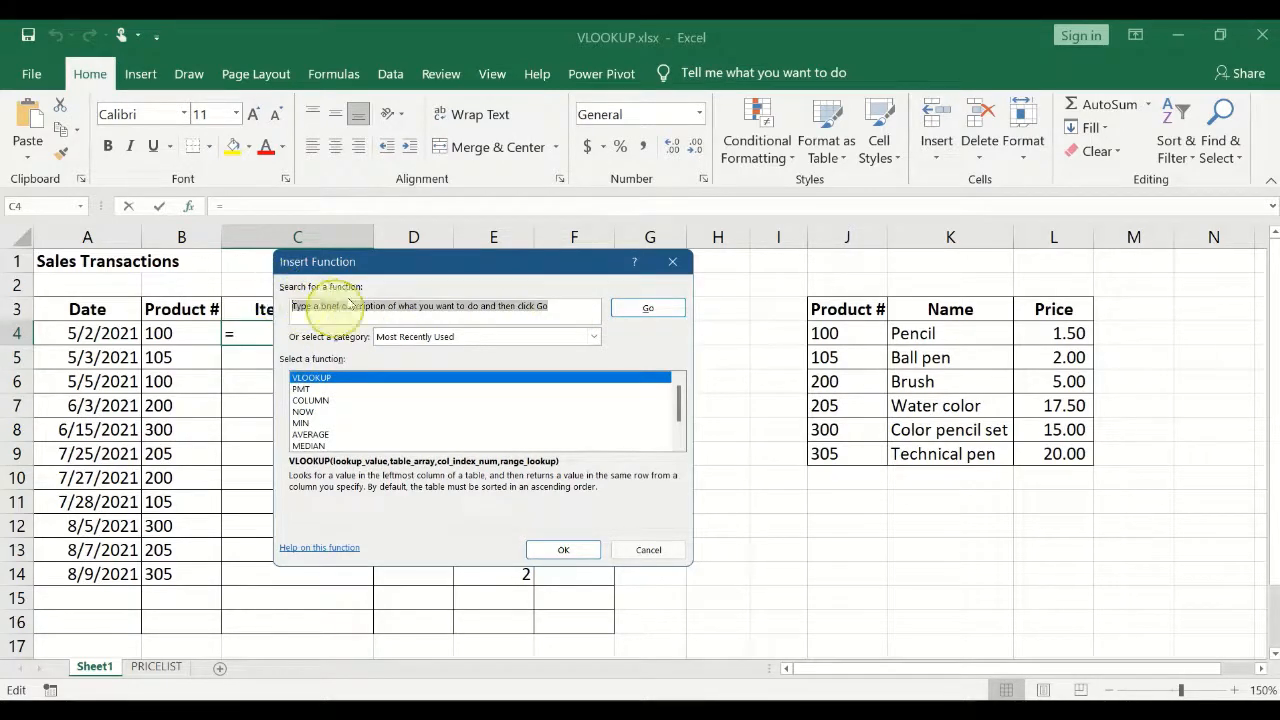
{"action": "key", "text": "Delete"}
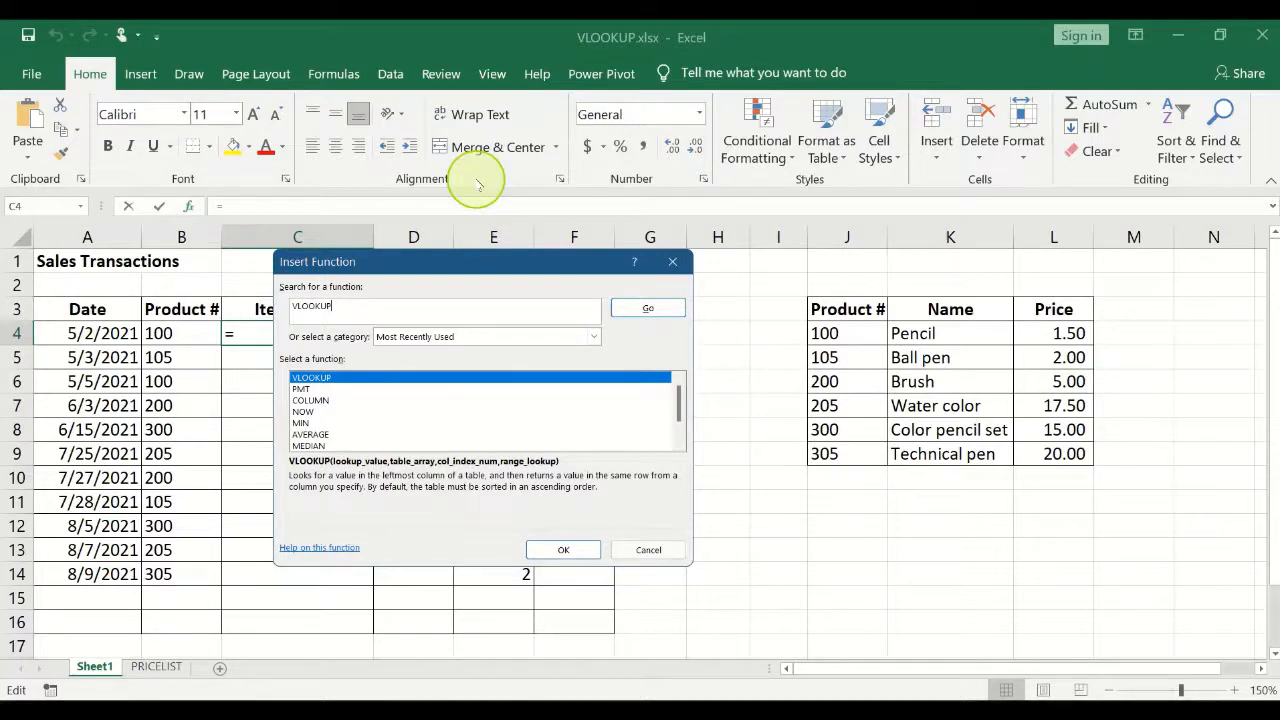
{"action": "key", "text": "super+plus"}
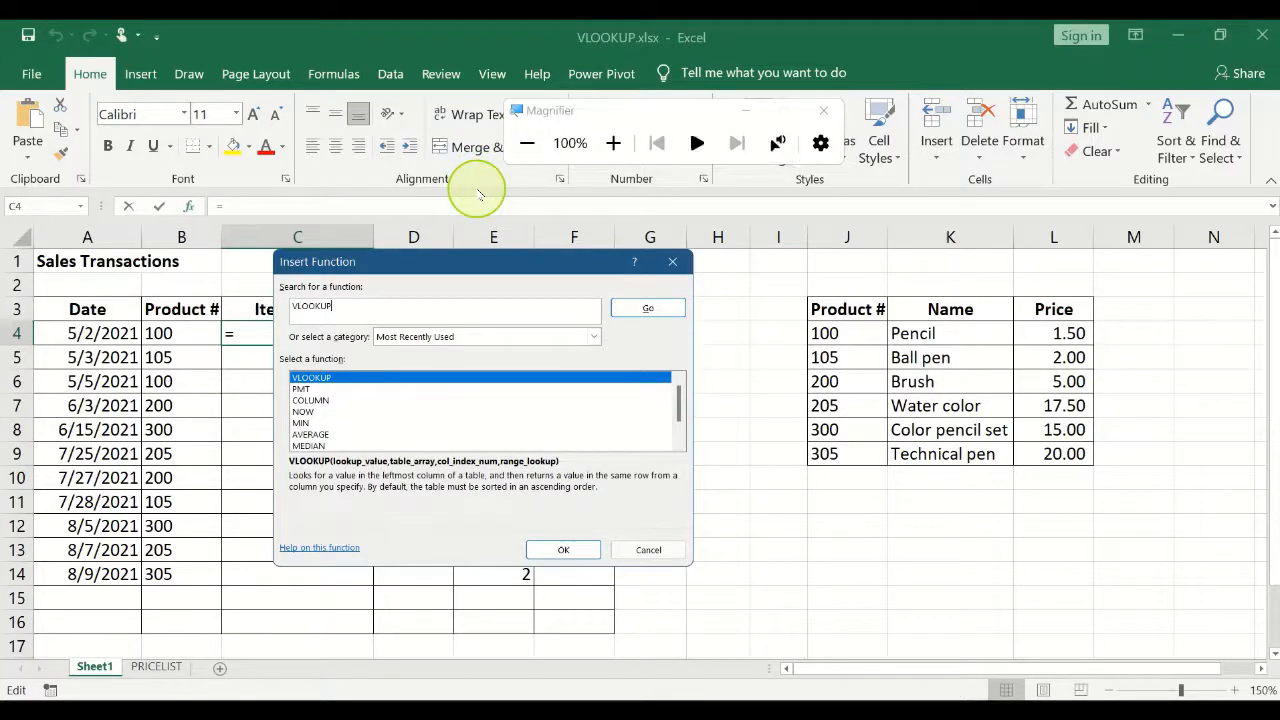
{"action": "key", "text": "super+plus"}
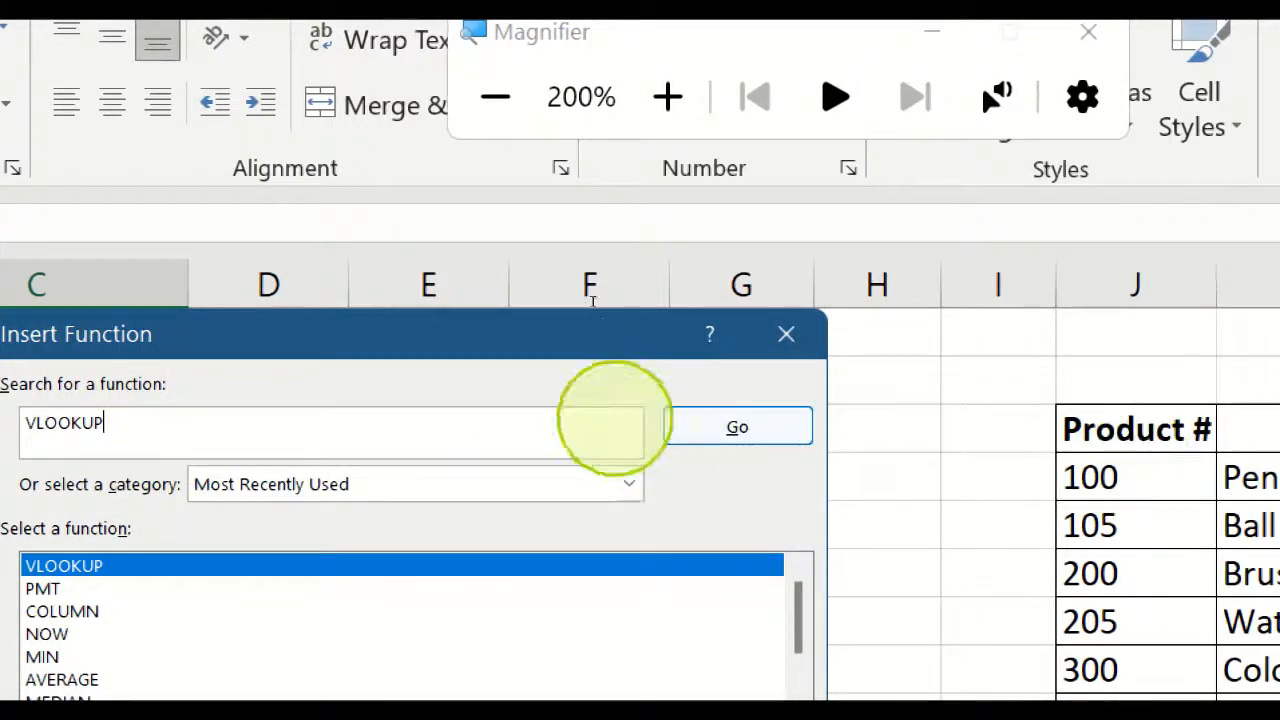
{"action": "left_click", "coordinate": [716, 420]}
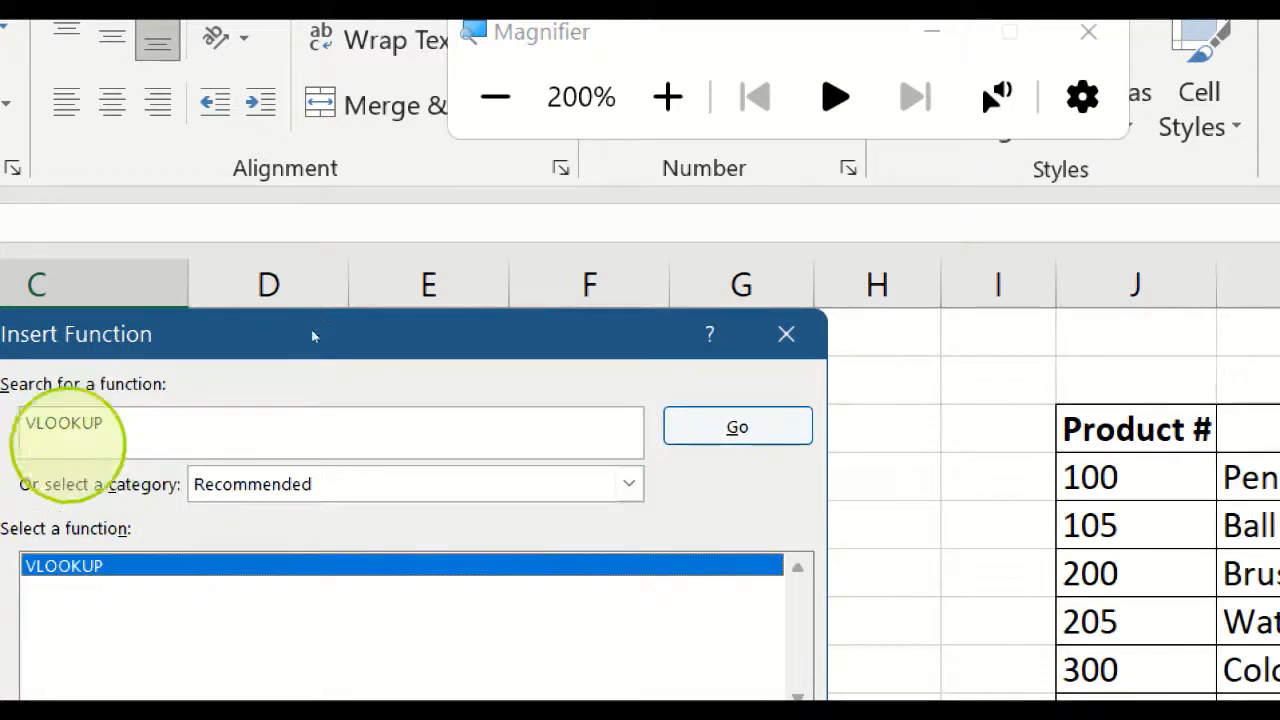
Step: Choose VLOOKUP from the found functions and open its arguments for cell C4
{"action": "left_click", "coordinate": [58, 566]}
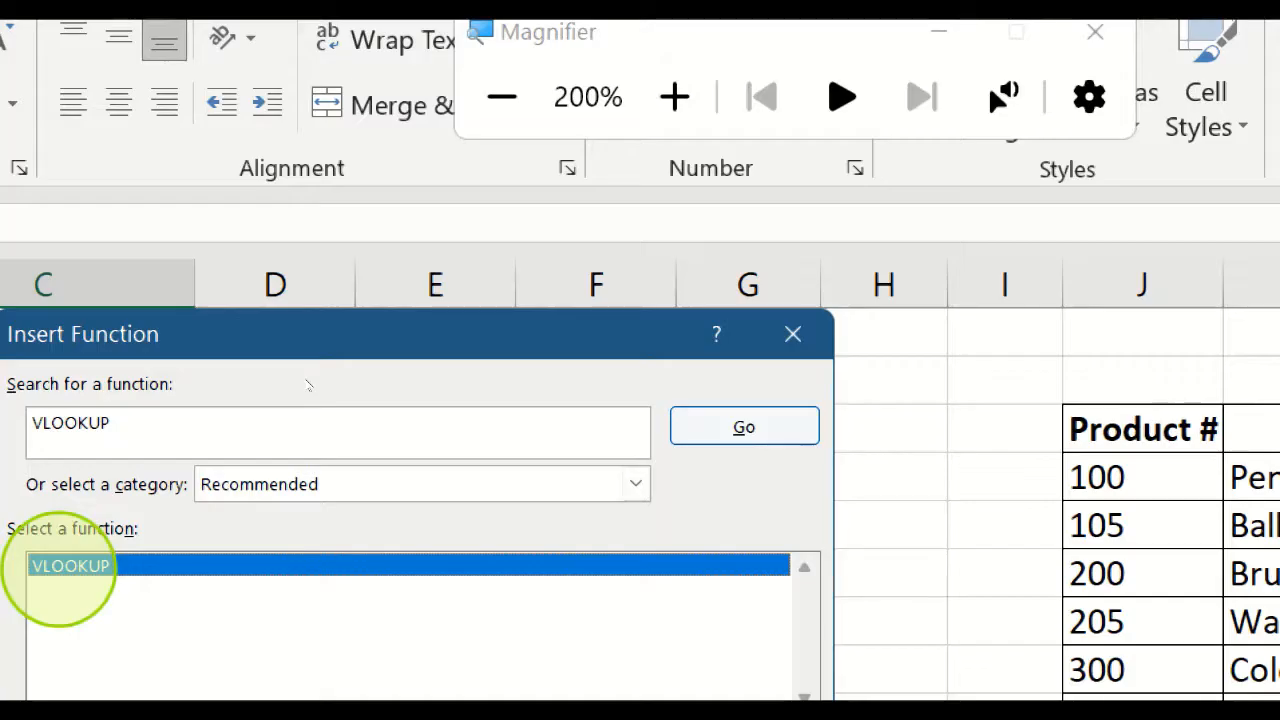
{"action": "key", "text": "super+minus"}
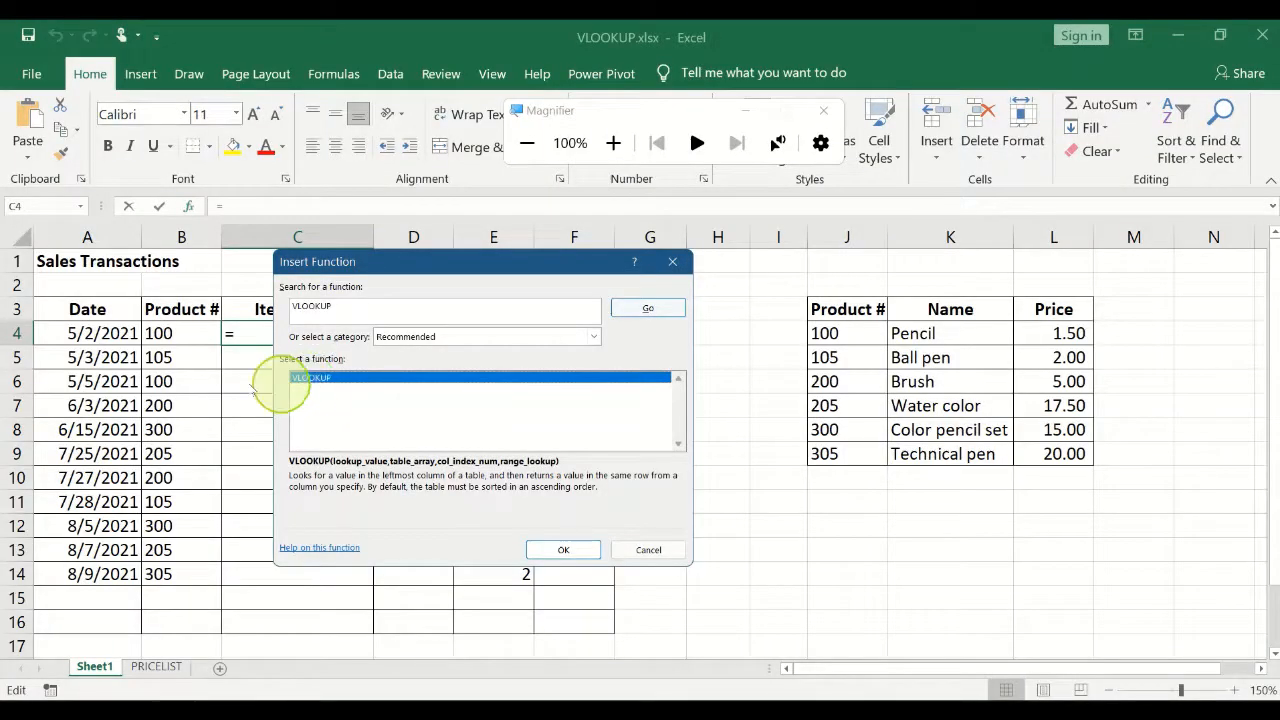
{"action": "left_click", "coordinate": [830, 114]}
{"action": "left_click", "coordinate": [830, 114]}
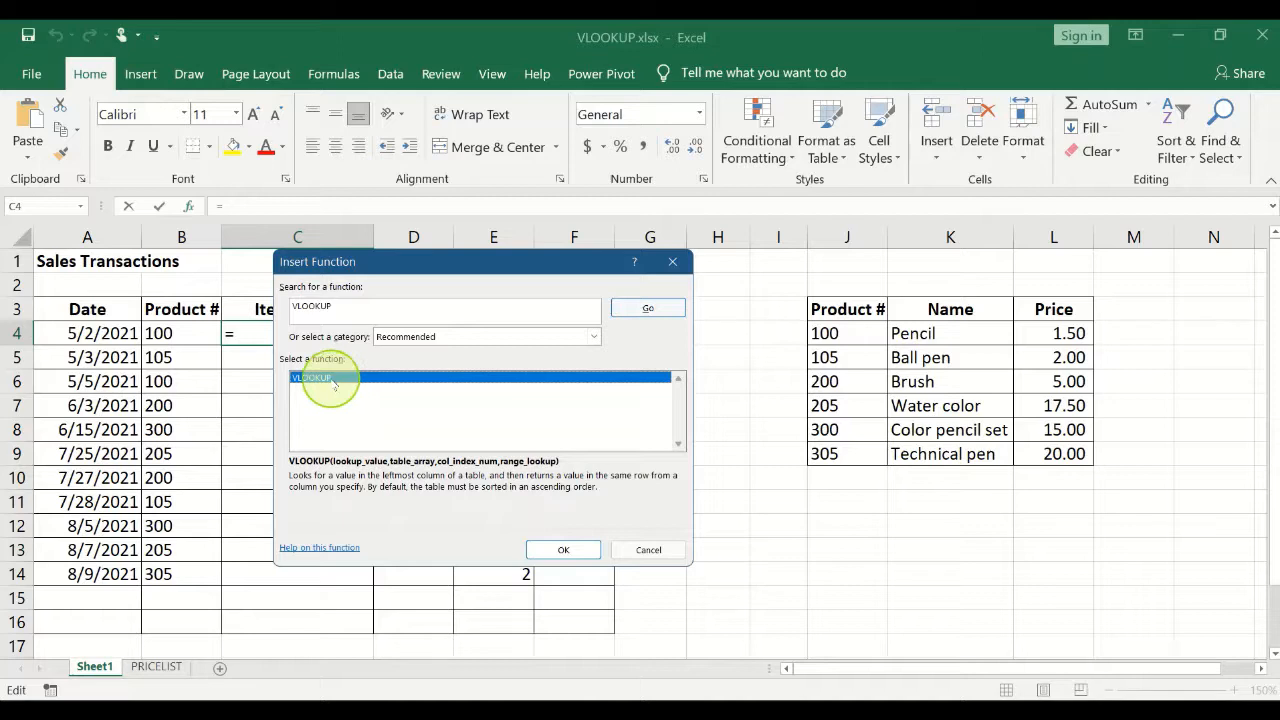
{"action": "left_click", "coordinate": [563, 550]}
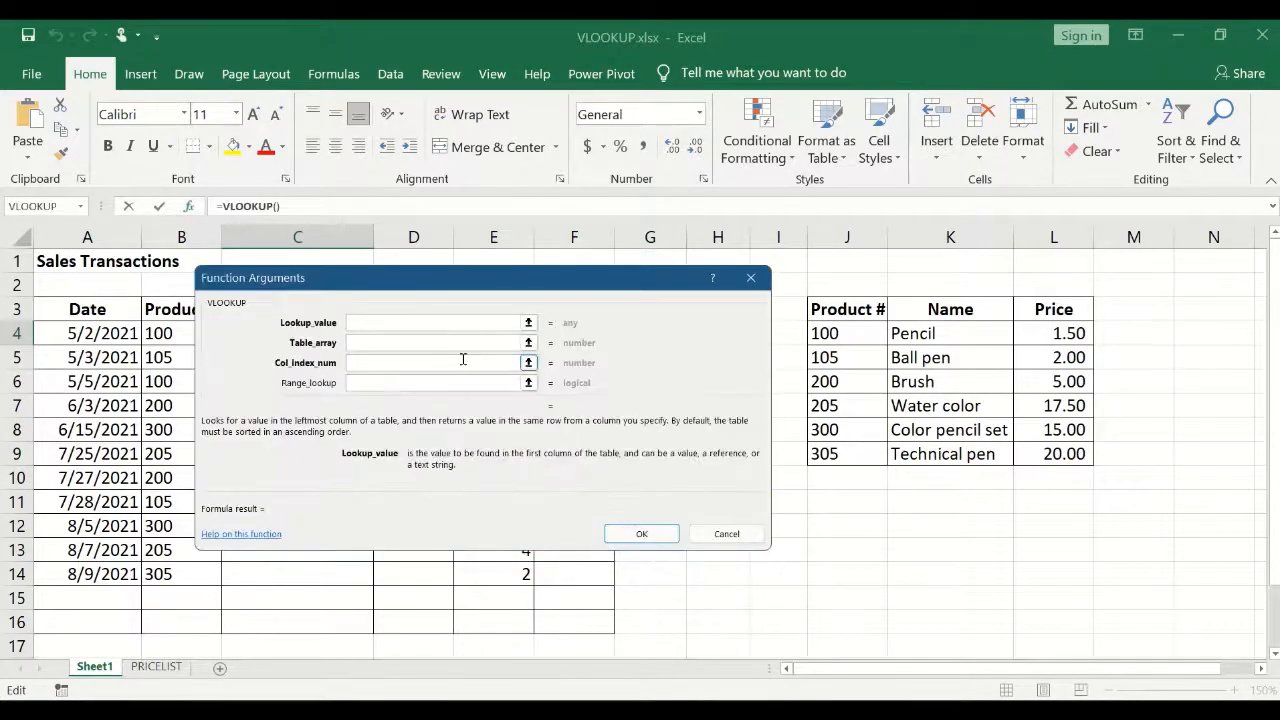
Step: Examine the four VLOOKUP arguments, including the descriptions of Col_index_num and Range_lookup
{"action": "left_click_drag", "start_coordinate": [480, 277], "coordinate": [669, 242]}
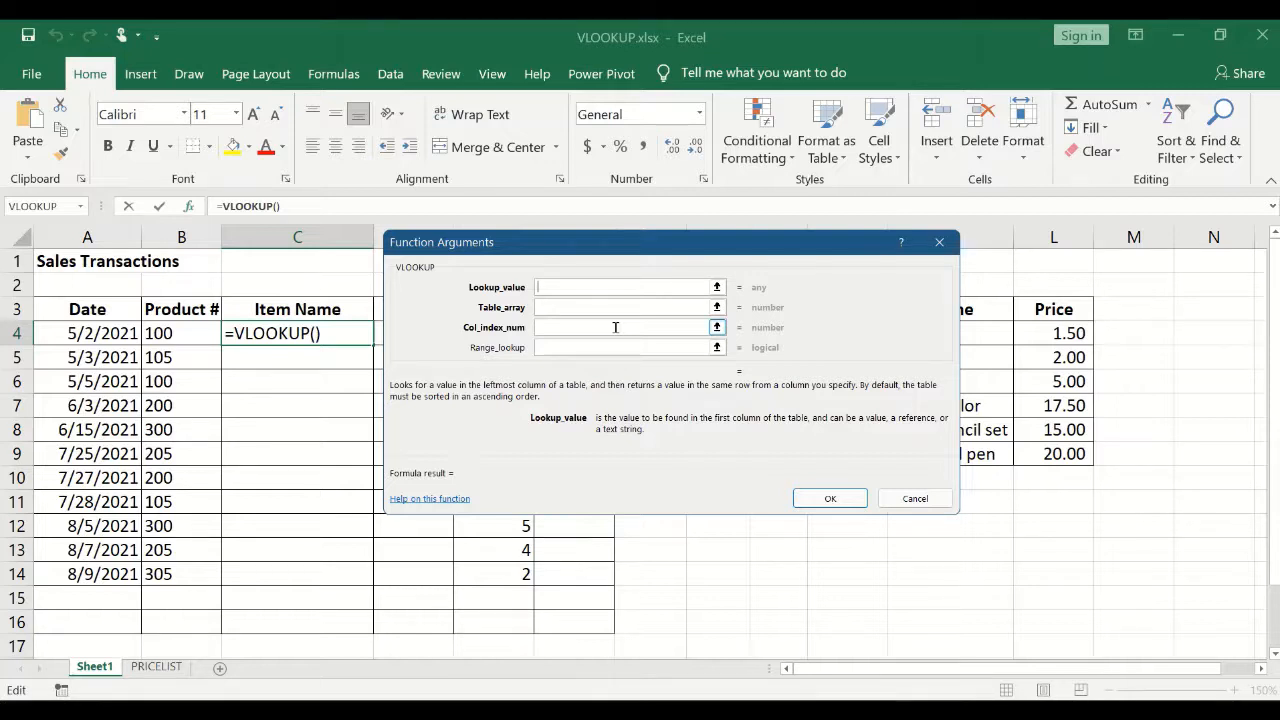
{"action": "key", "text": "super+plus"}
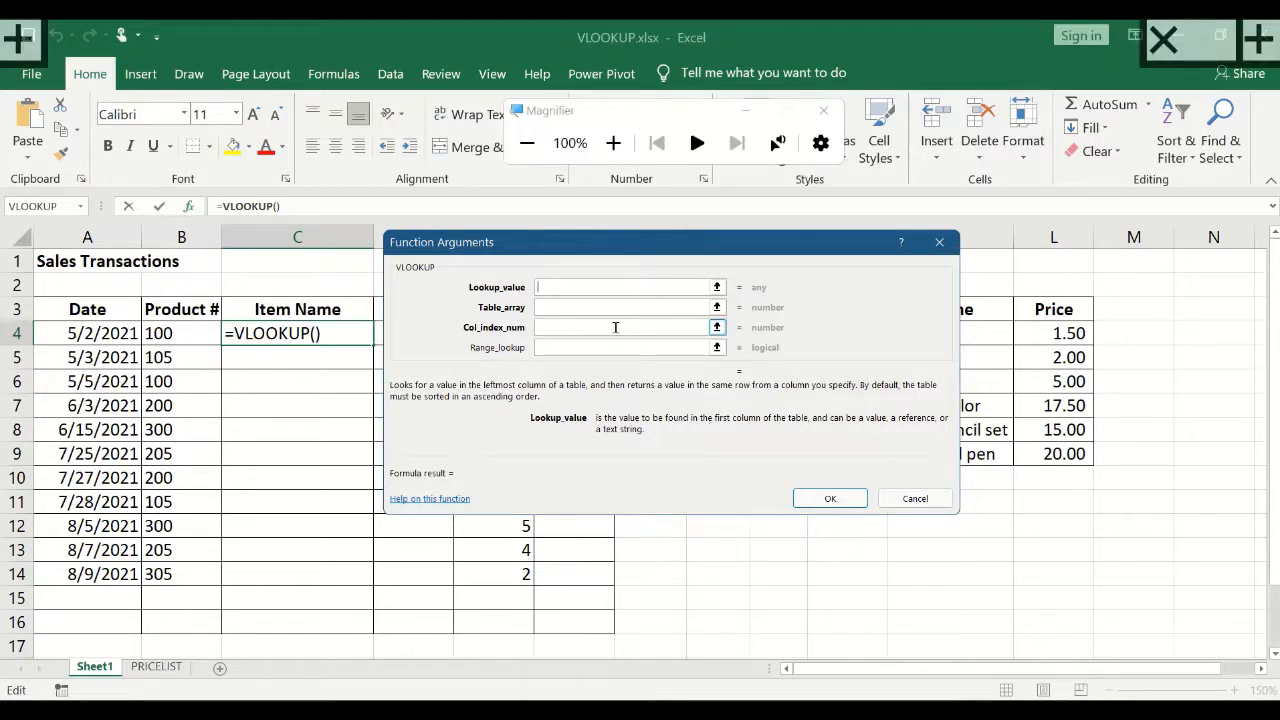
{"action": "key", "text": "super+plus"}
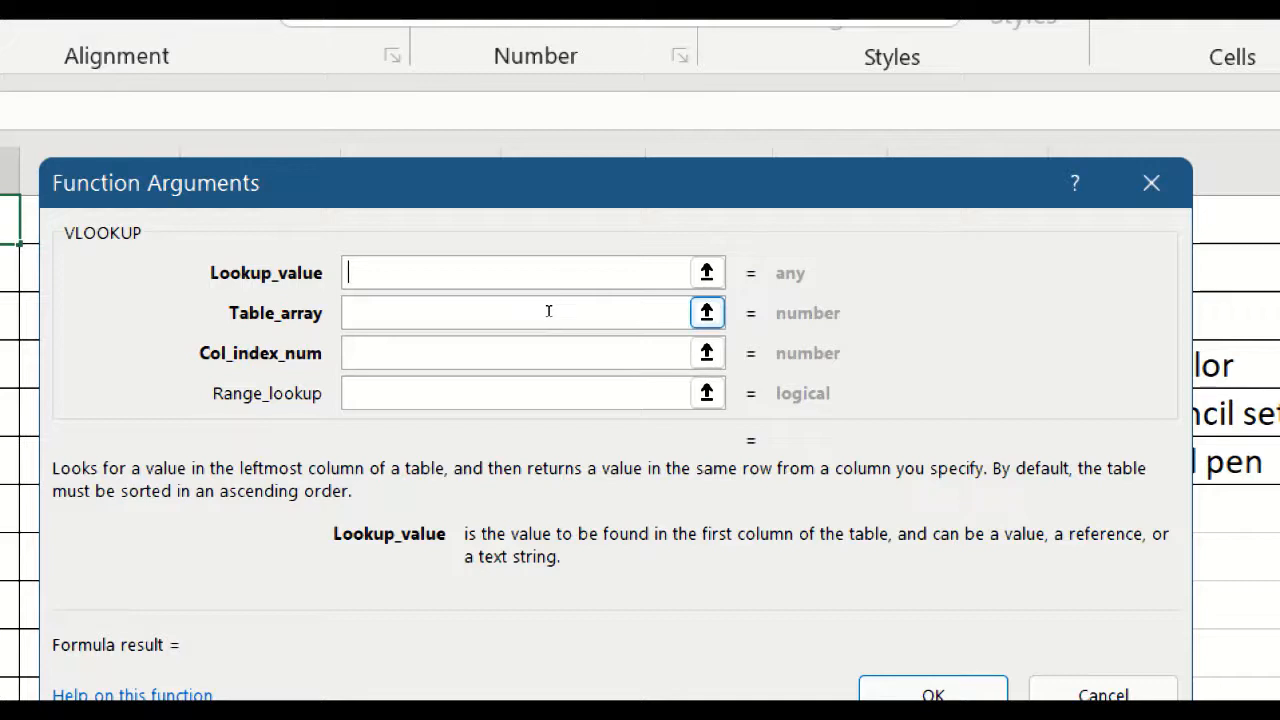
{"action": "left_click", "coordinate": [548, 333]}
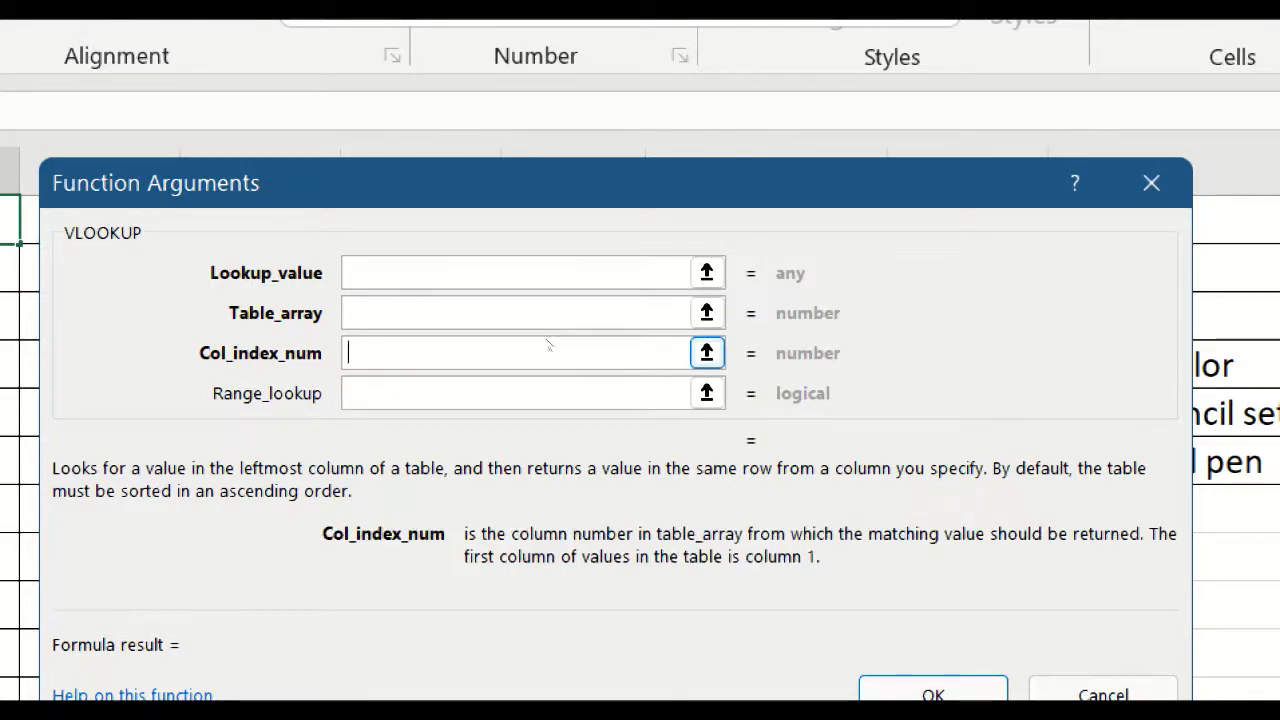
{"action": "key", "text": "Tab"}
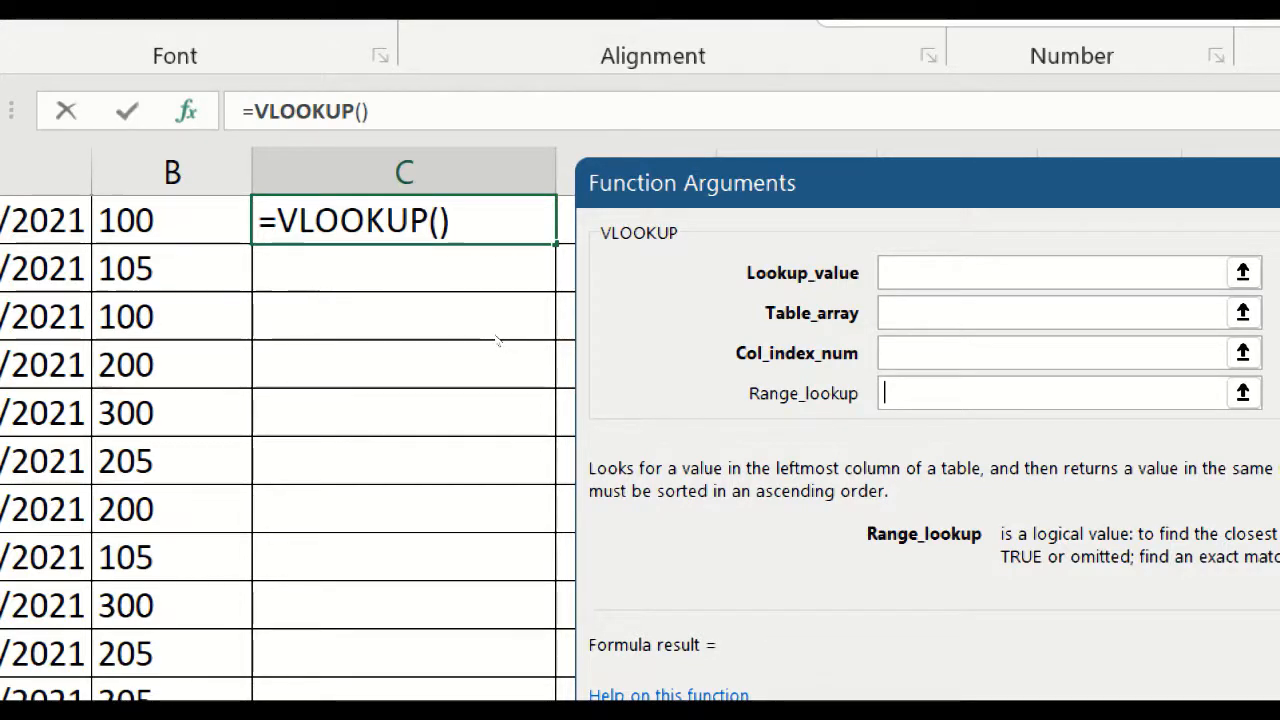
{"action": "key", "text": "super+minus"}
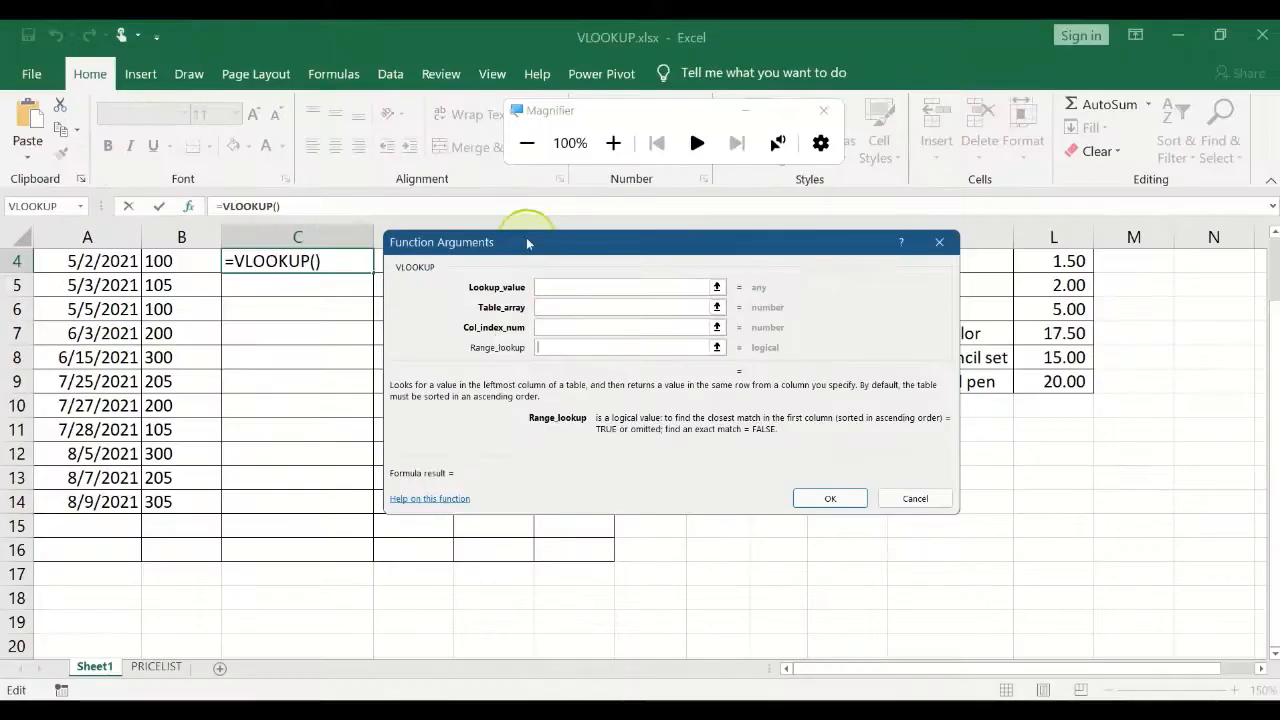
Step: Set the VLOOKUP Lookup_value to cell B4, the first transaction's product number
{"action": "left_click", "coordinate": [545, 288]}
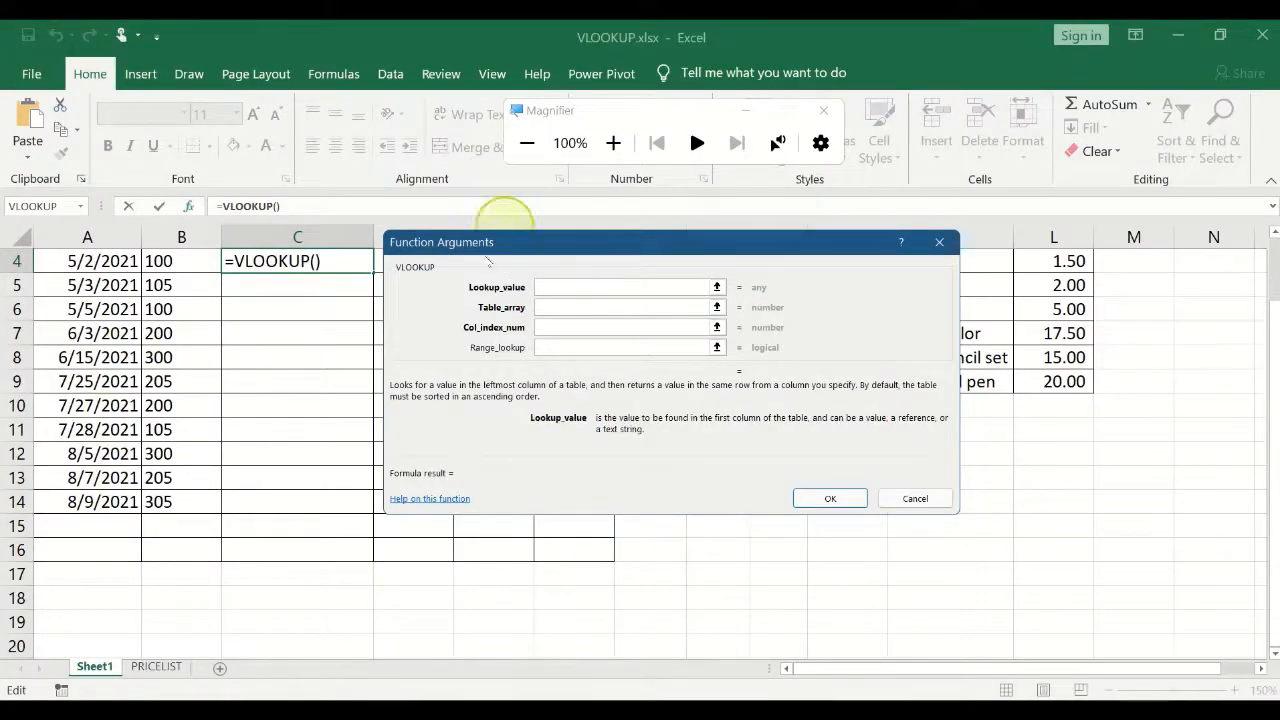
{"action": "scroll", "coordinate": [310, 374], "scroll_direction": "up", "scroll_amount": 1}
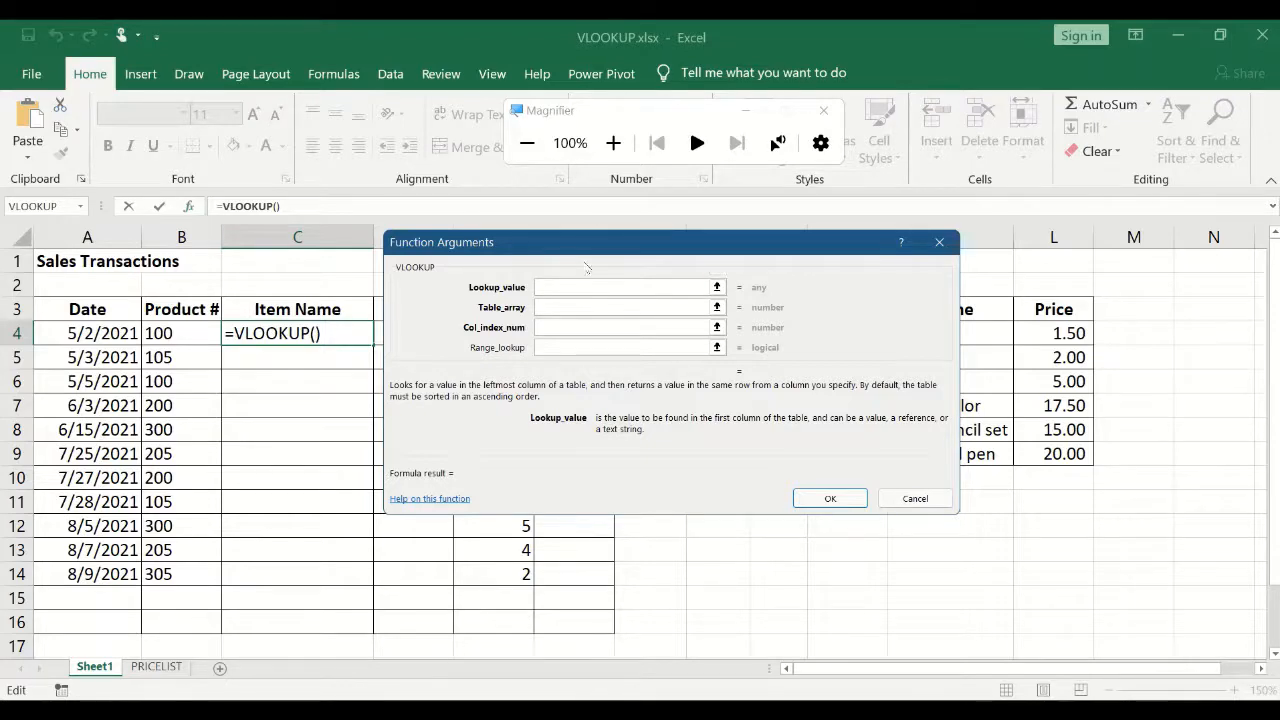
{"action": "left_click_drag", "start_coordinate": [572, 244], "coordinate": [433, 278]}
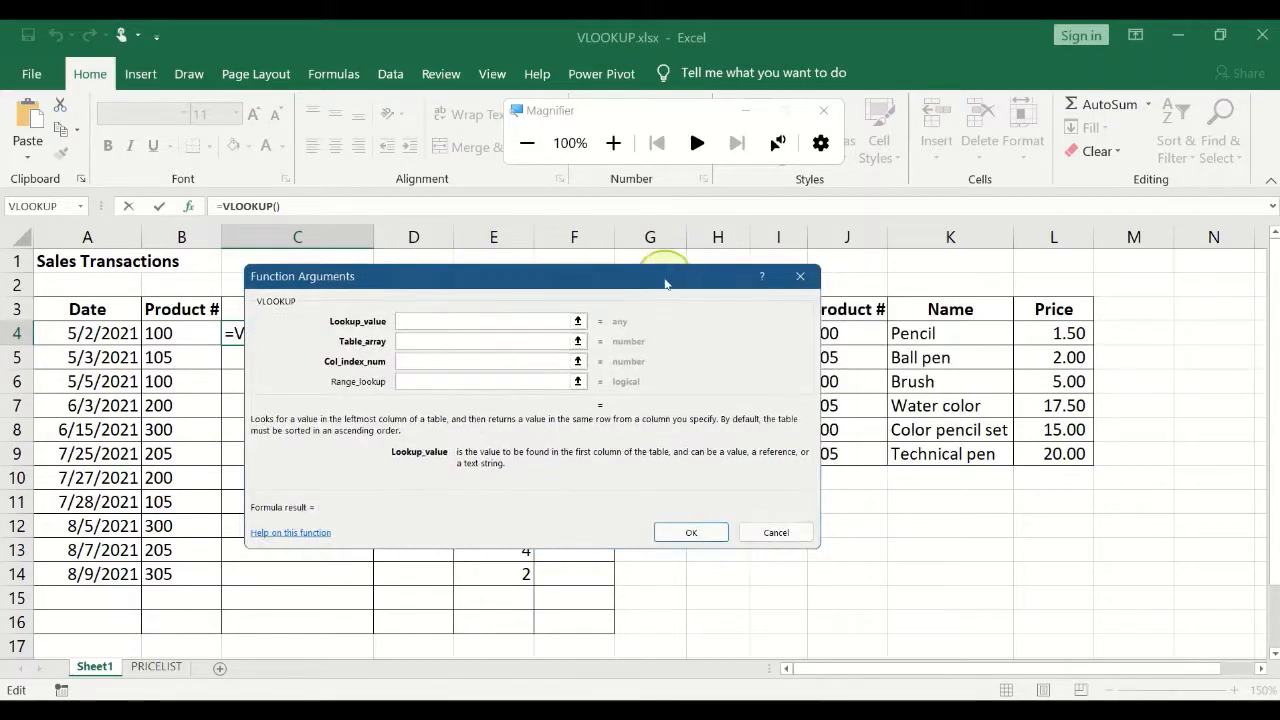
{"action": "left_click_drag", "start_coordinate": [663, 270], "coordinate": [506, 277]}
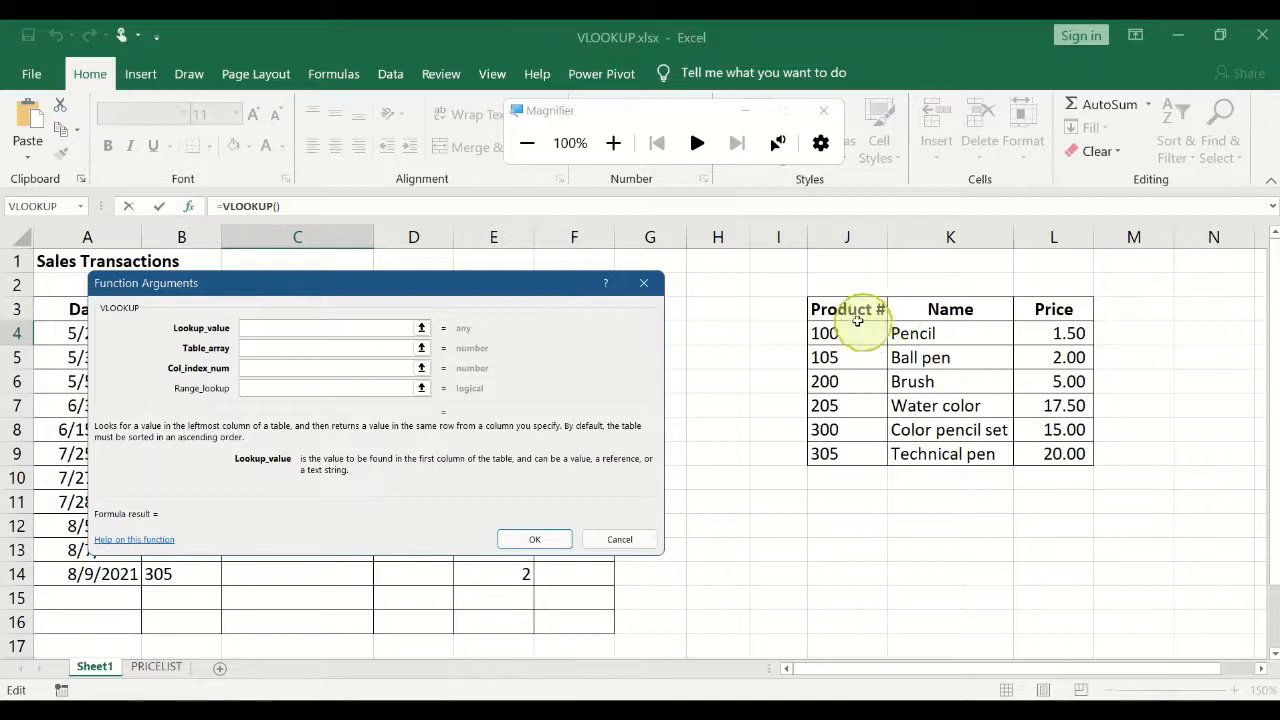
{"action": "left_click_drag", "start_coordinate": [263, 284], "coordinate": [514, 249]}
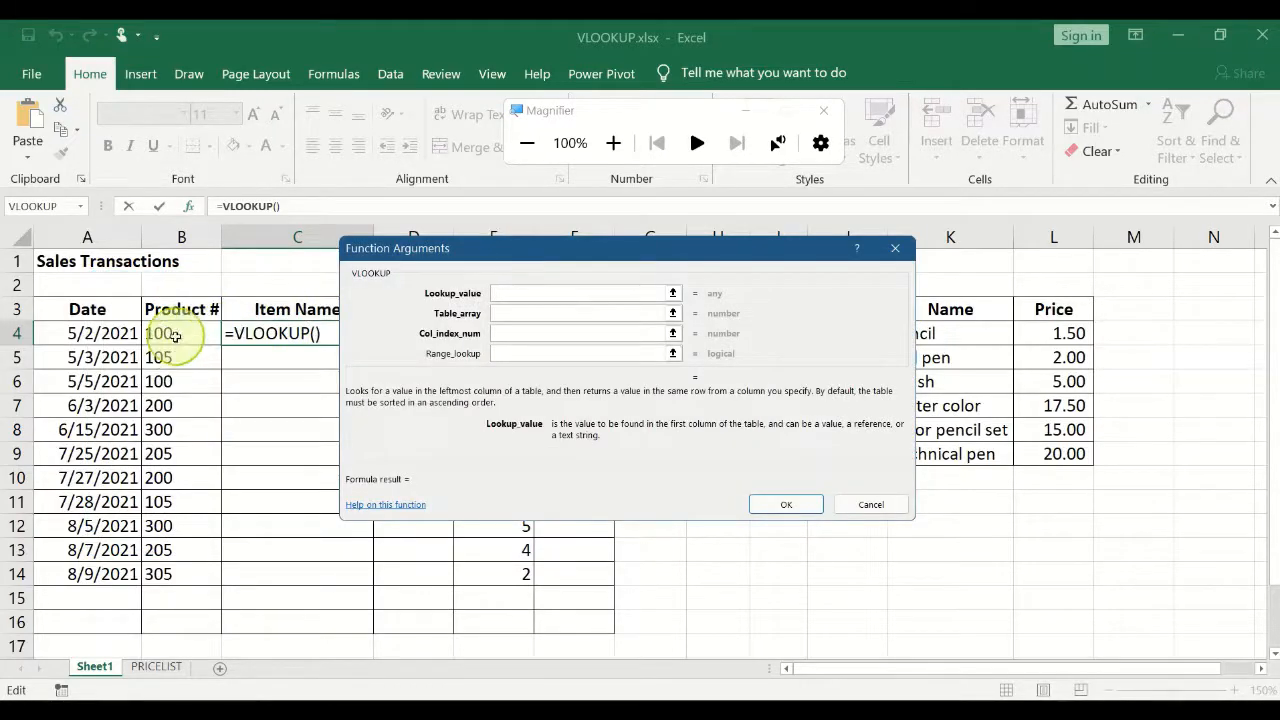
{"action": "left_click", "coordinate": [174, 334]}
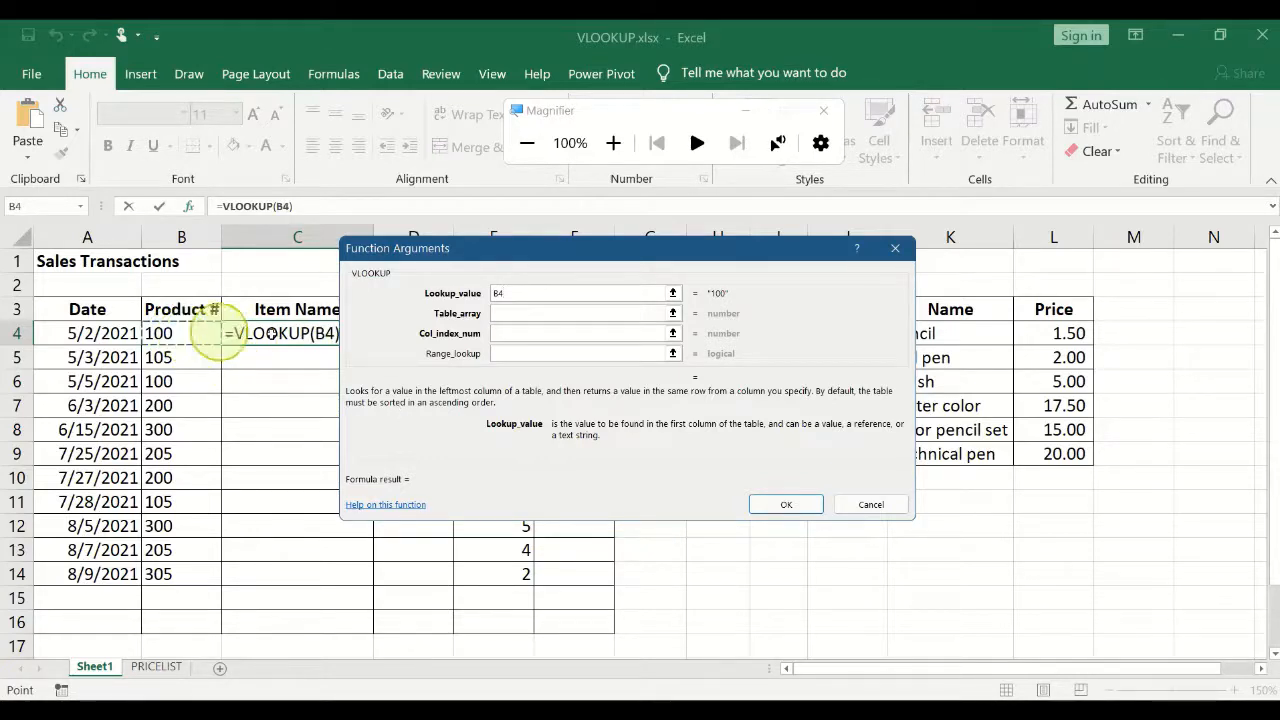
Step: Set the Table_array to the price list data in J4:L9, without the header row
{"action": "left_click", "coordinate": [509, 314]}
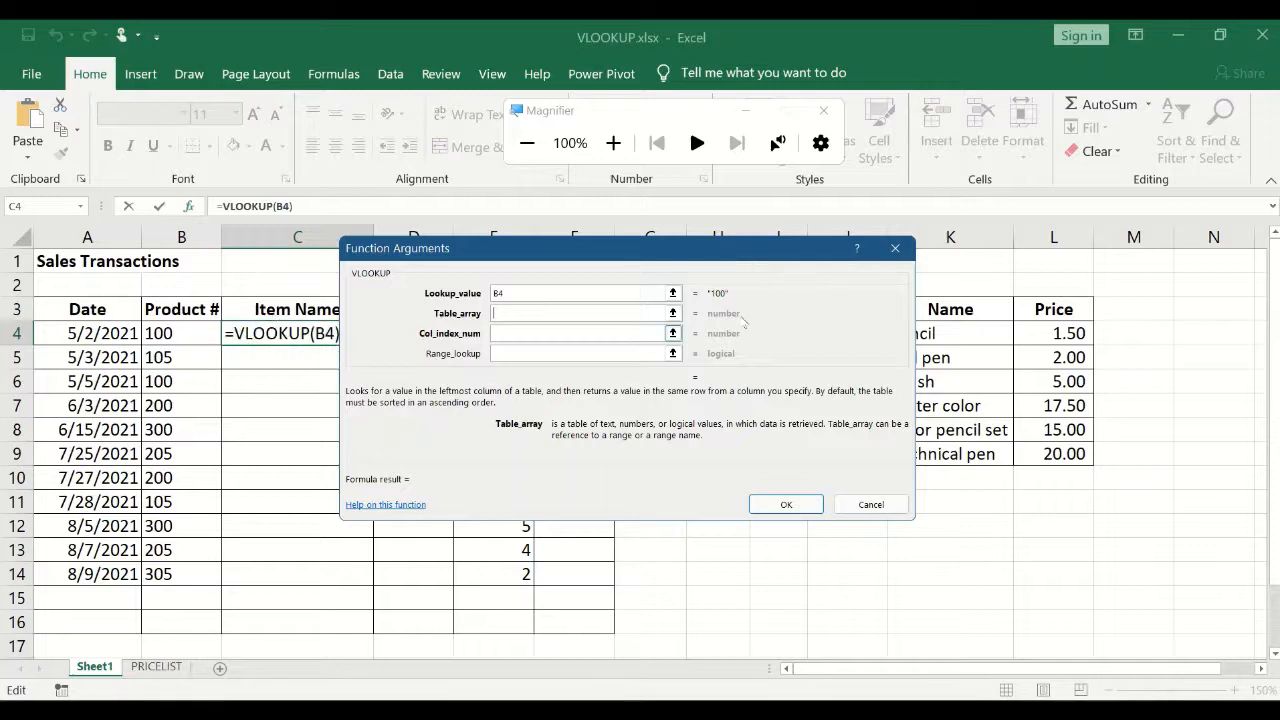
{"action": "left_click_drag", "start_coordinate": [733, 254], "coordinate": [619, 270]}
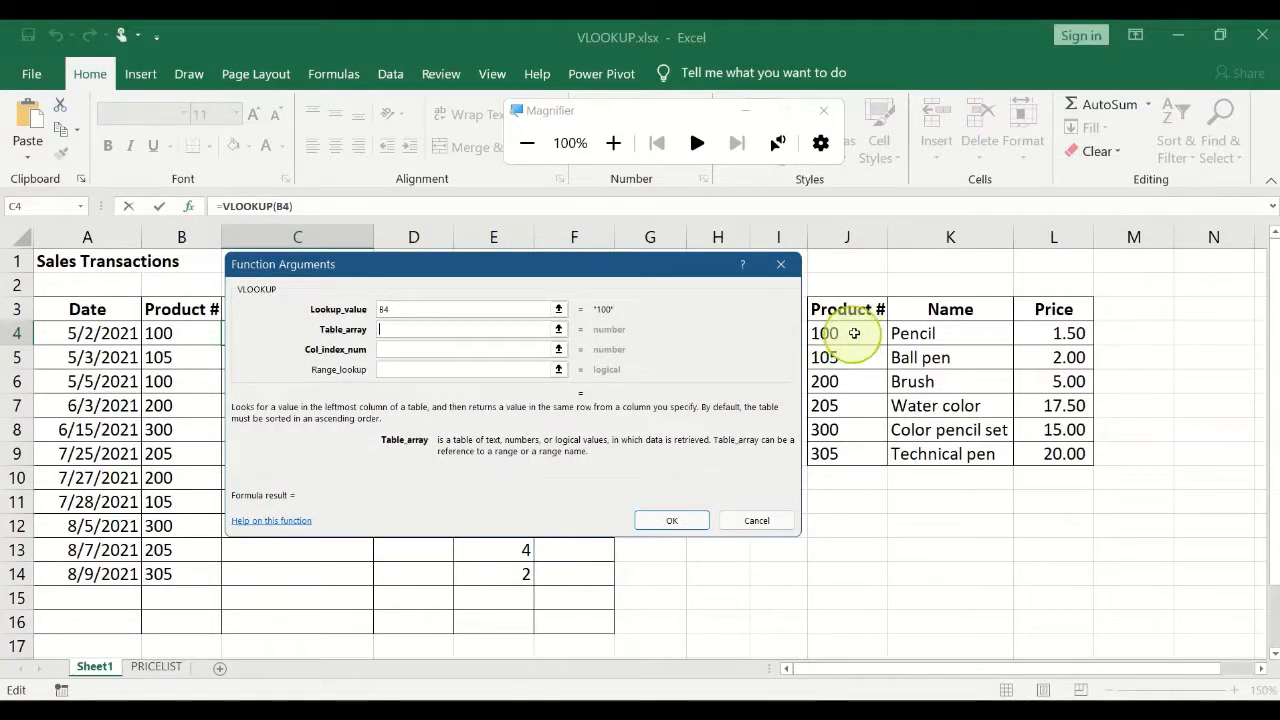
{"action": "left_click_drag", "start_coordinate": [850, 328], "coordinate": [1058, 452]}
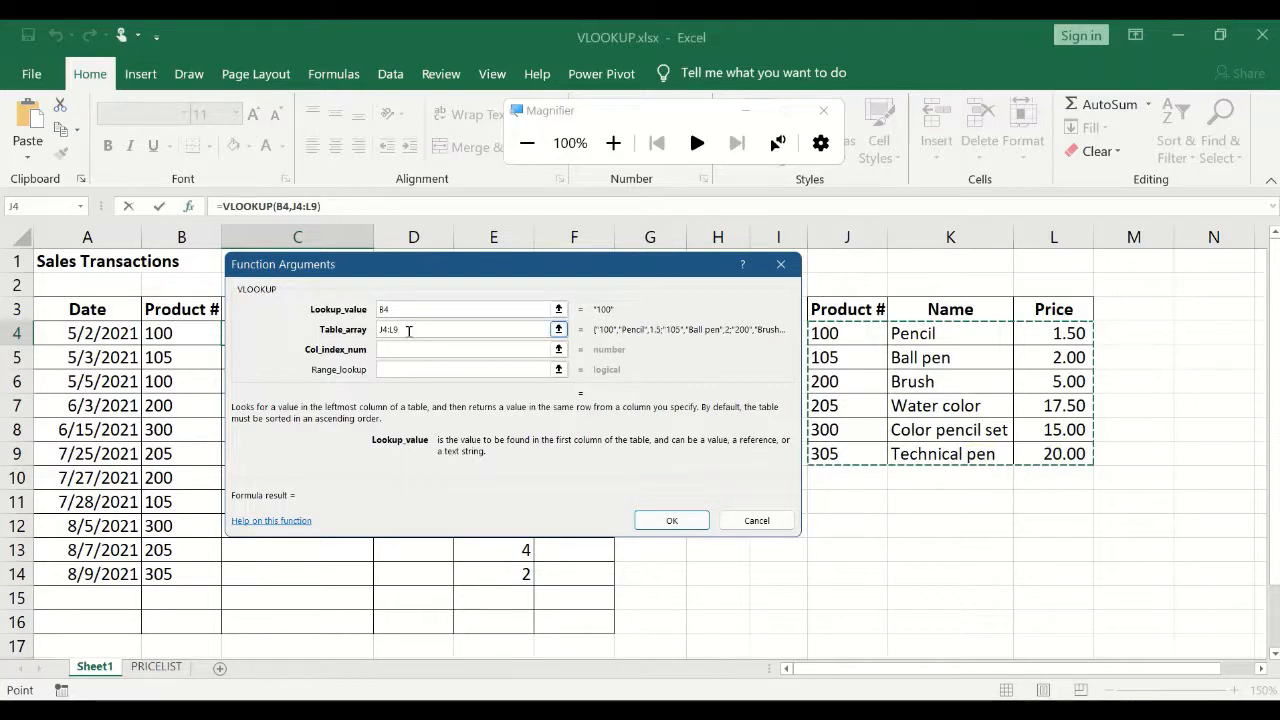
Step: Make the Table_array range absolute by changing it to $J$4:$L$9
{"action": "left_click_drag", "start_coordinate": [409, 329], "coordinate": [363, 330]}
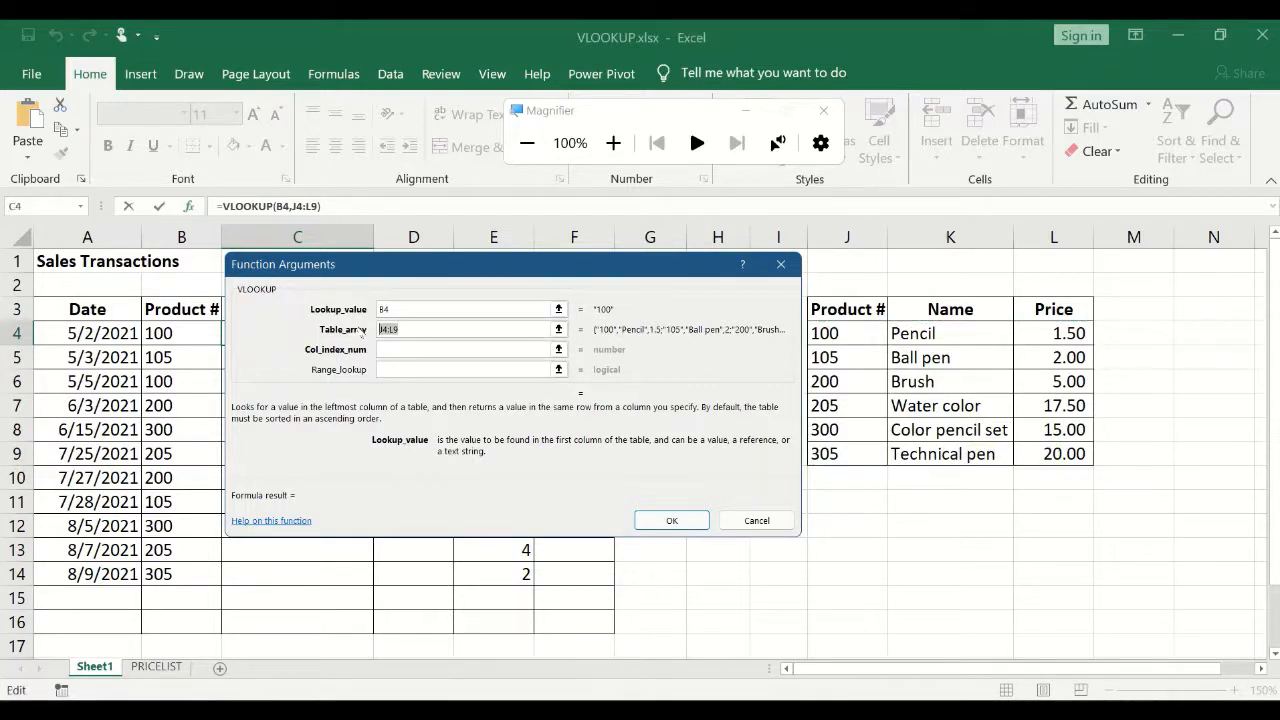
{"action": "key", "text": "super+plus"}
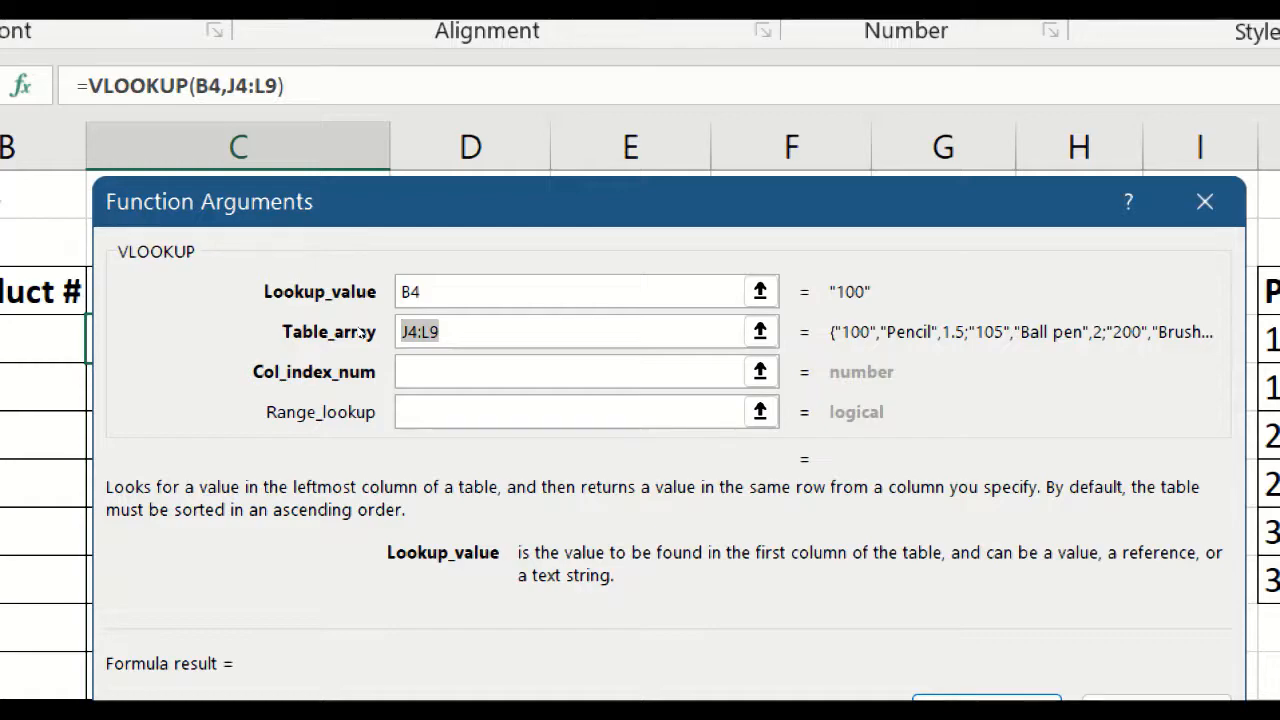
{"action": "key", "text": "super+minus"}
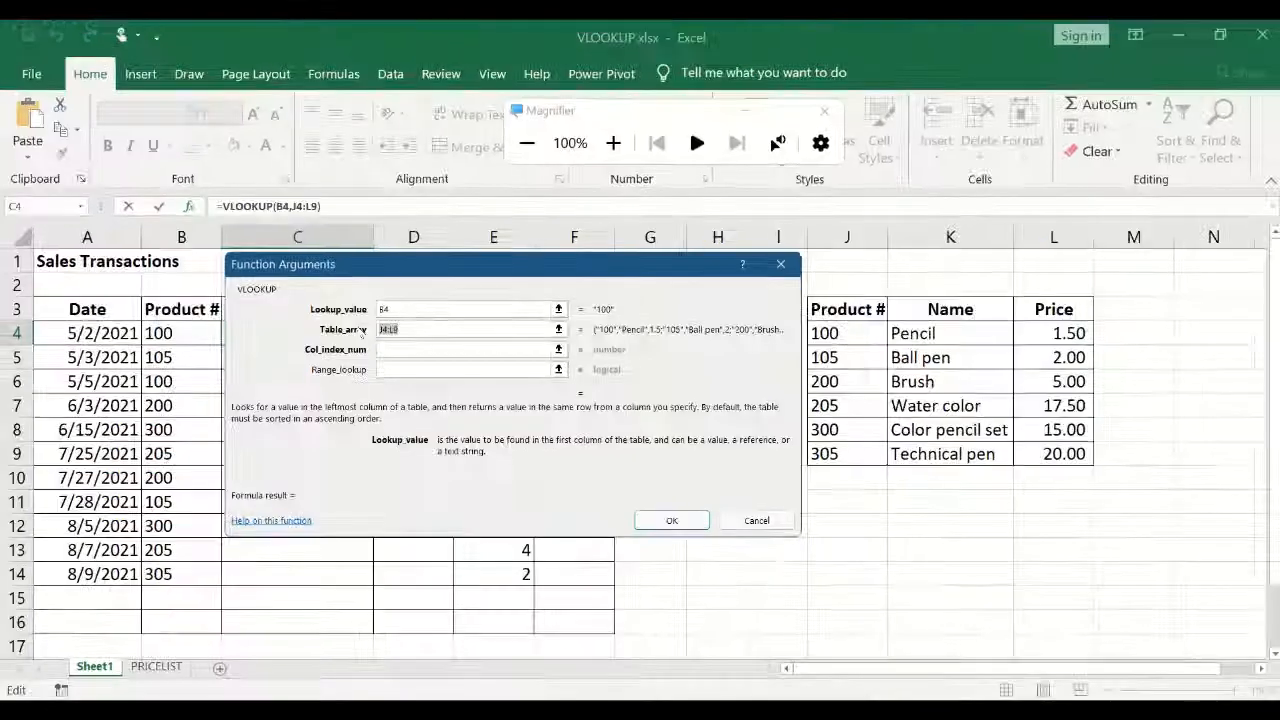
{"action": "left_click", "coordinate": [422, 329]}
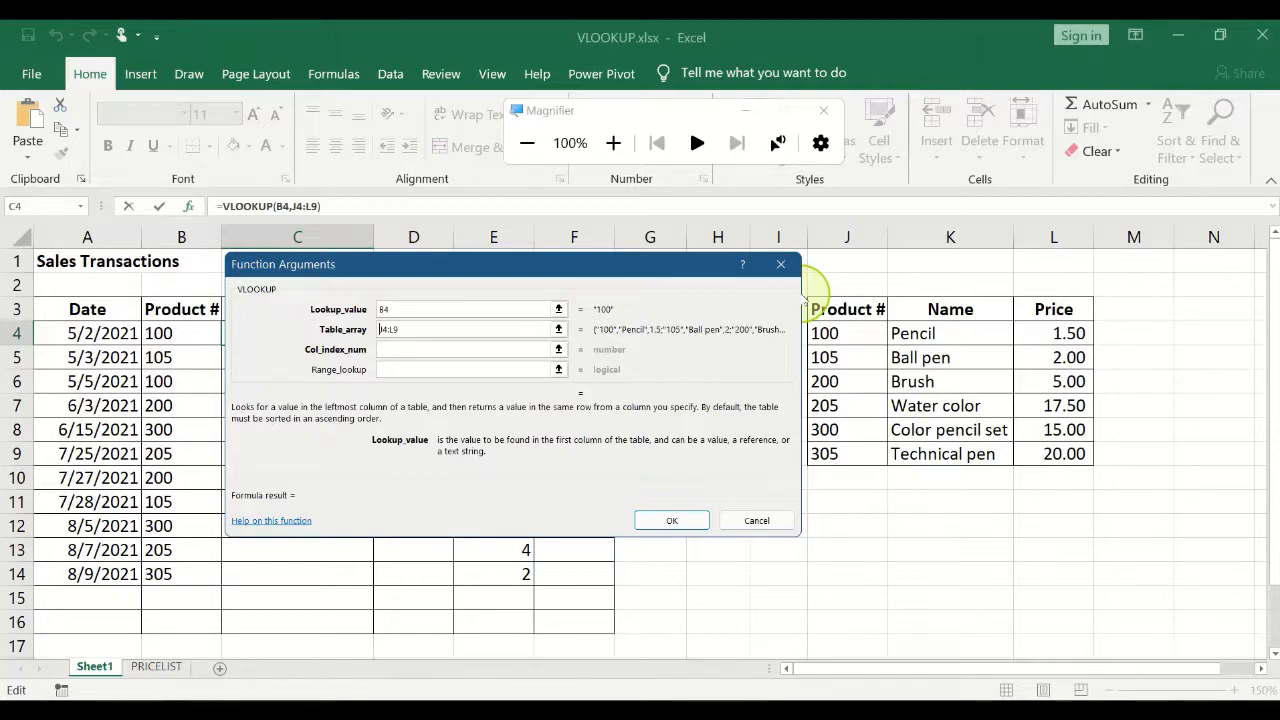
{"action": "key", "text": "super+plus"}
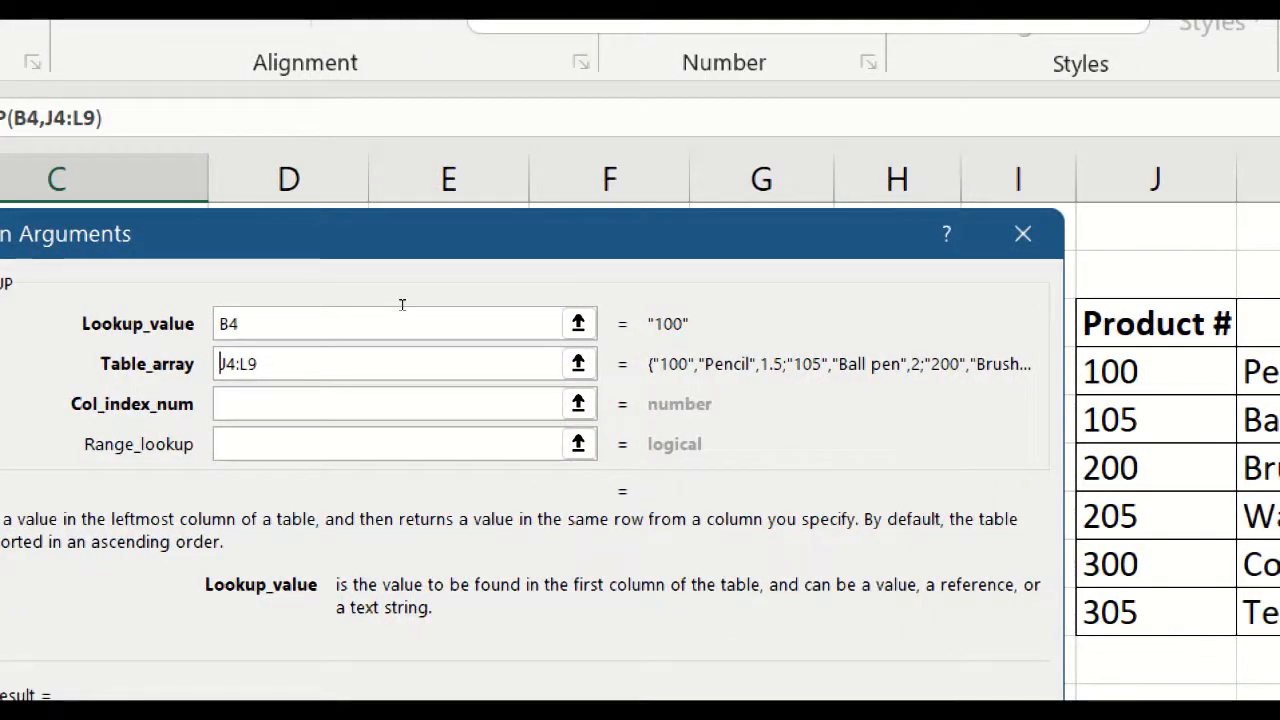
{"action": "type", "text": "$J"}
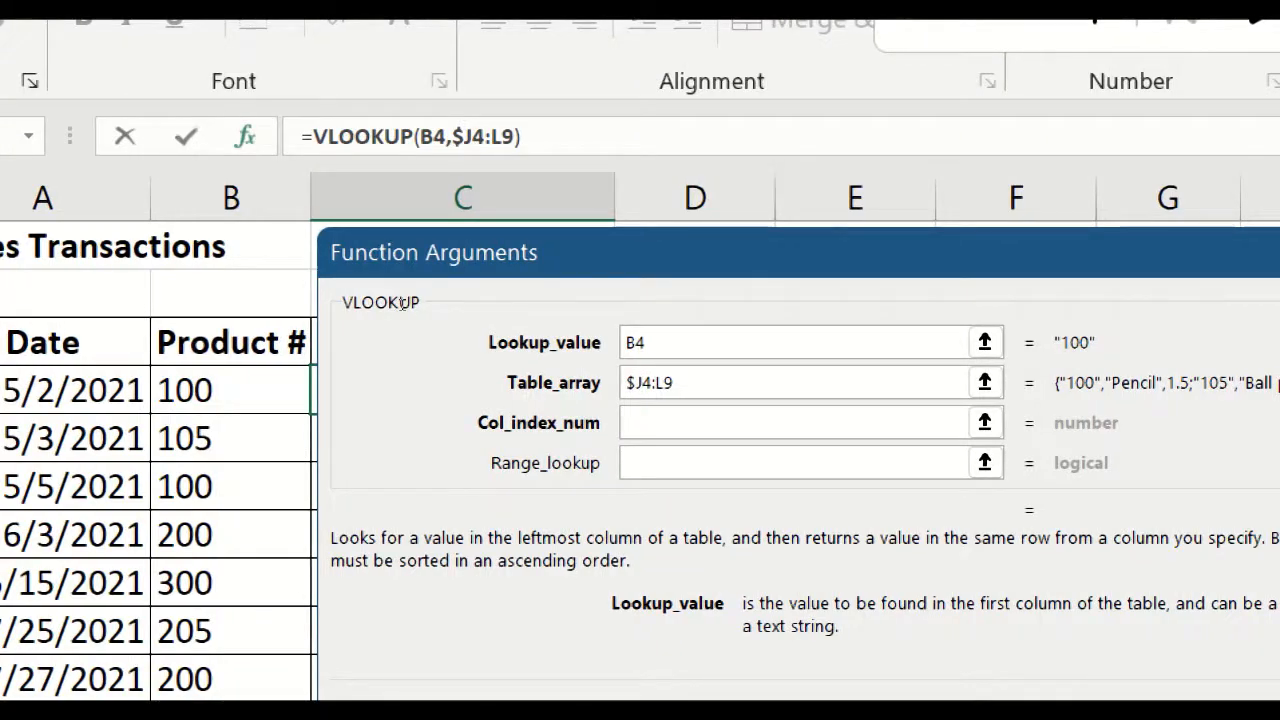
{"action": "type", "text": "$4:"}
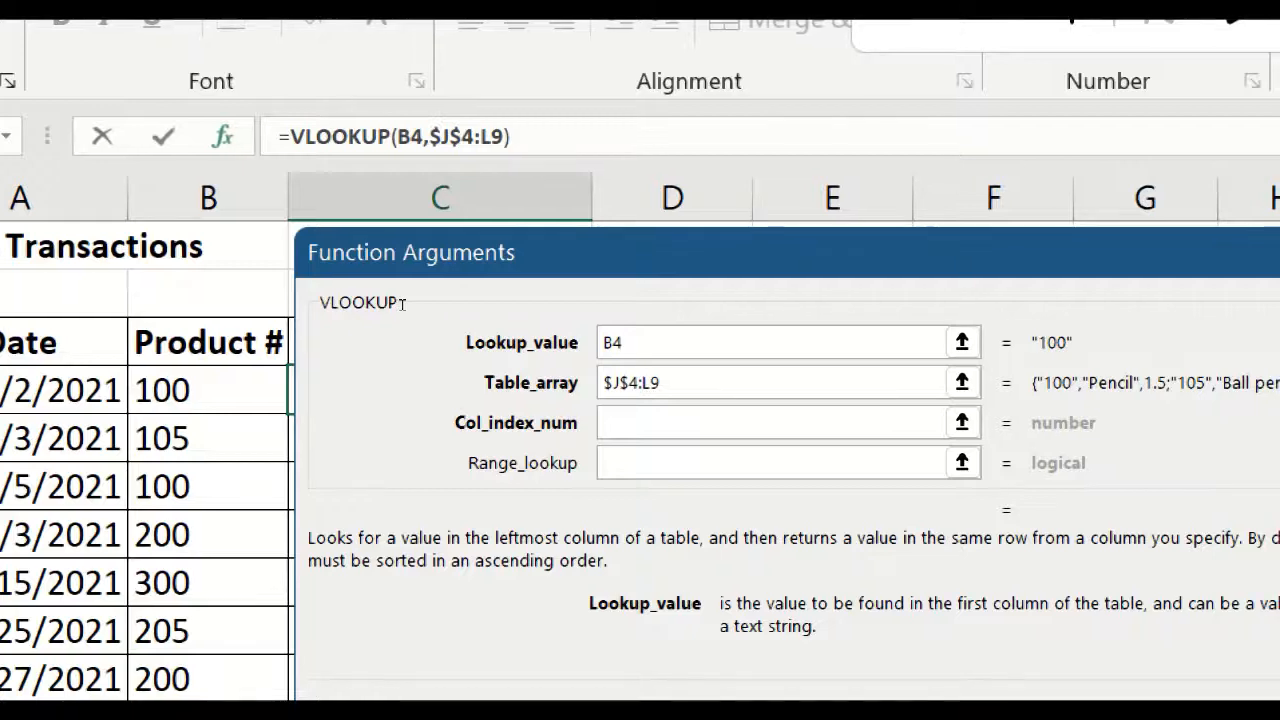
{"action": "type", "text": "$"}
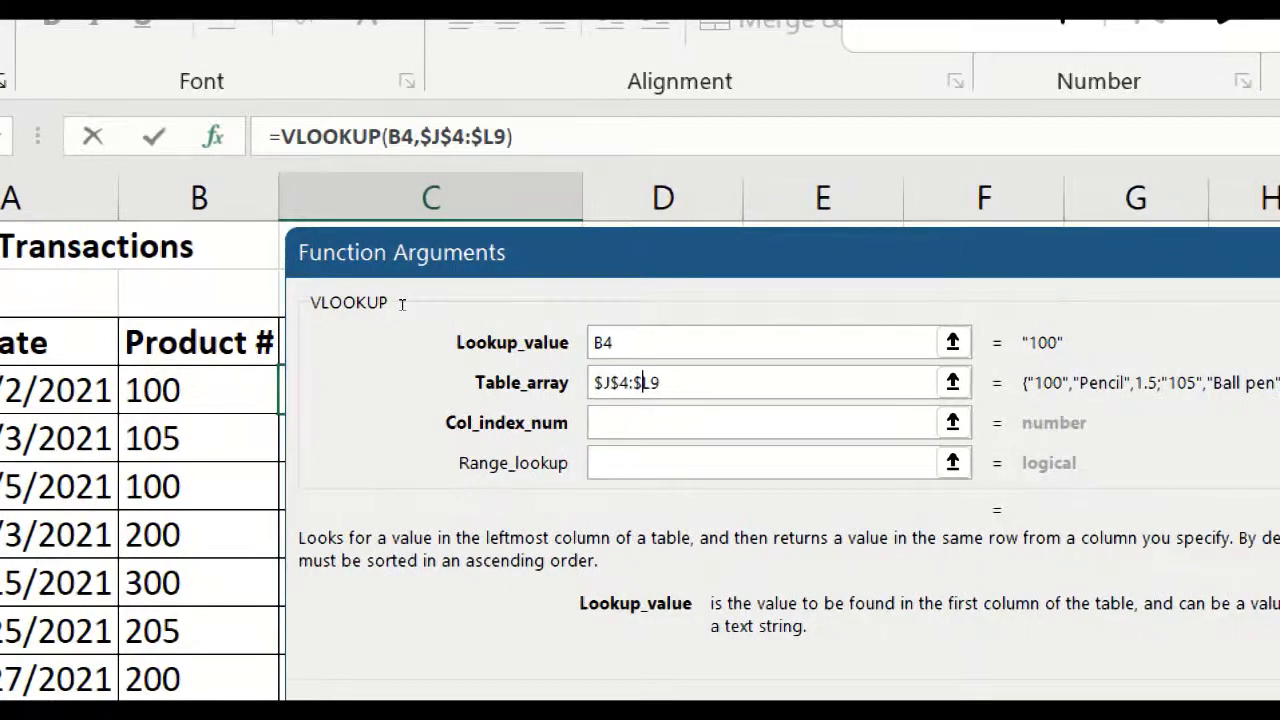
{"action": "key", "text": "Right"}
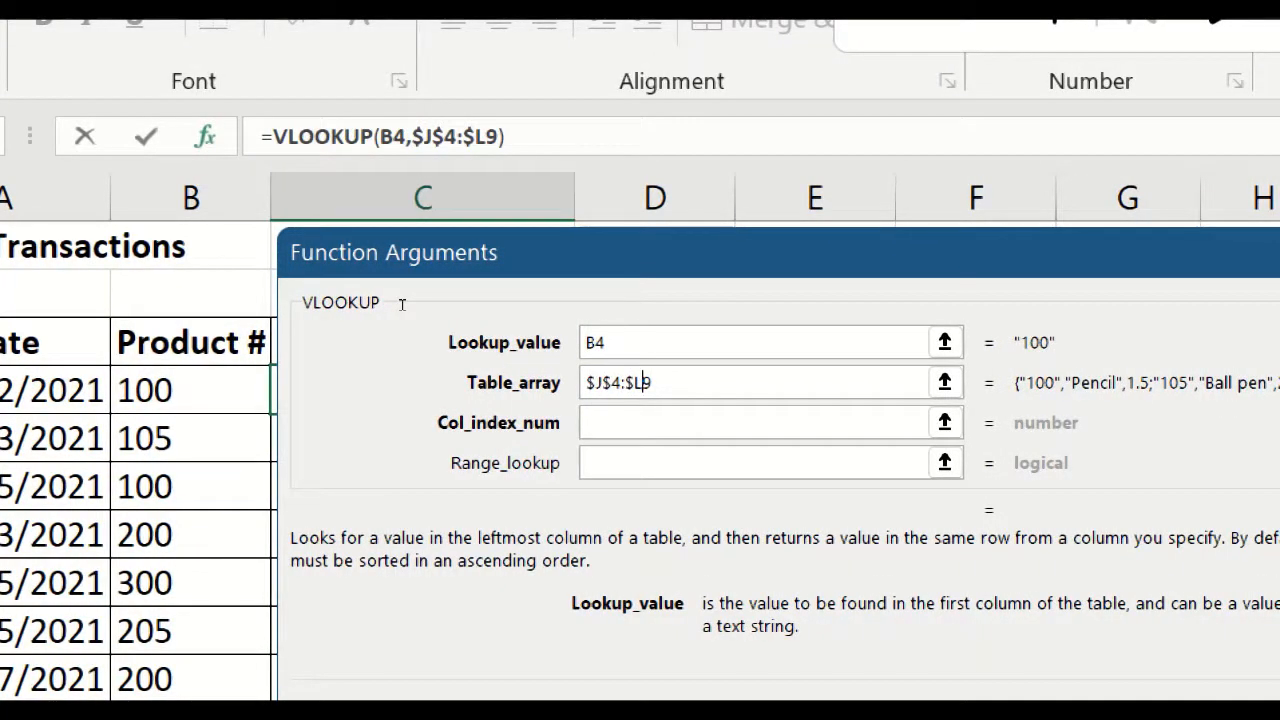
{"action": "type", "text": "$"}
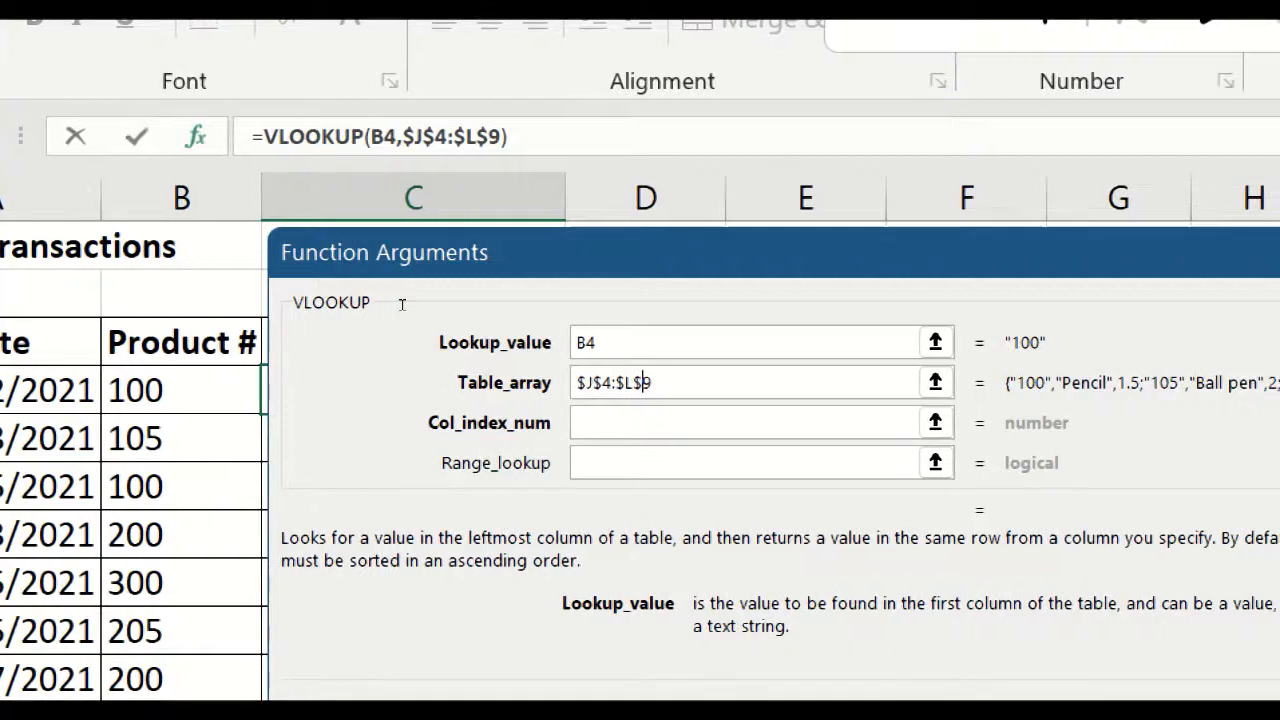
{"action": "key", "text": "Tab"}
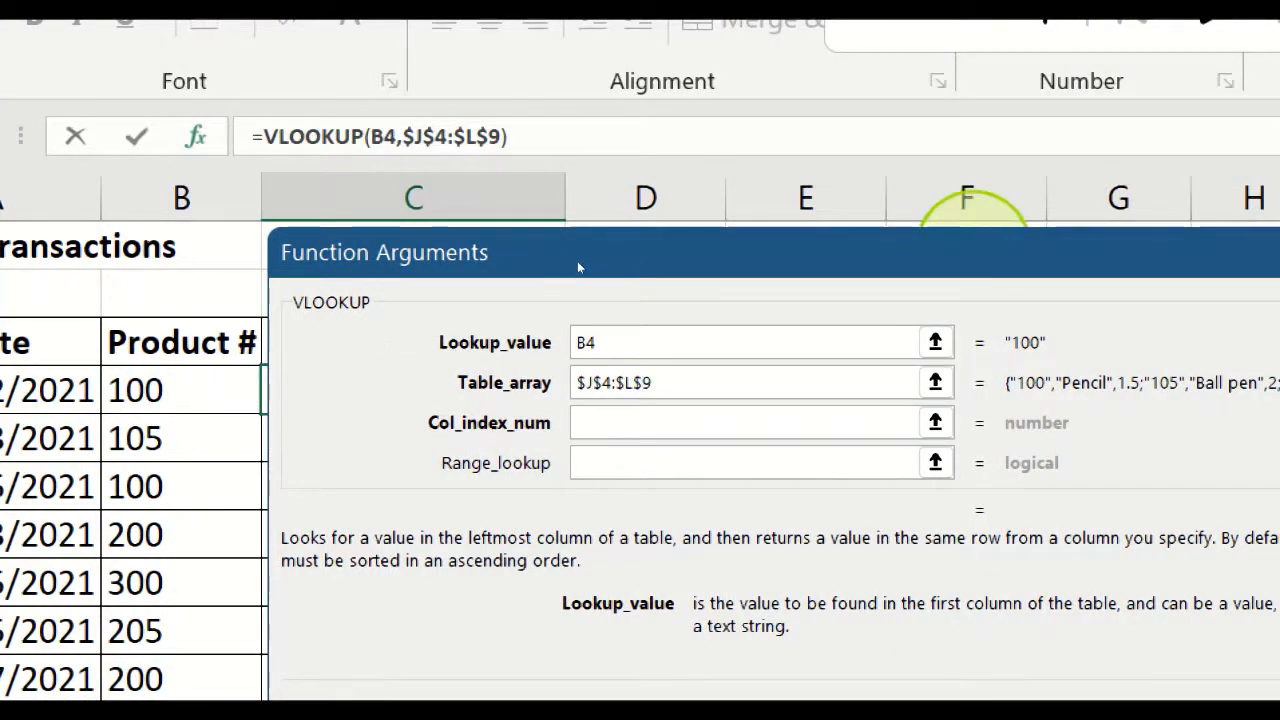
{"action": "key", "text": "Tab"}
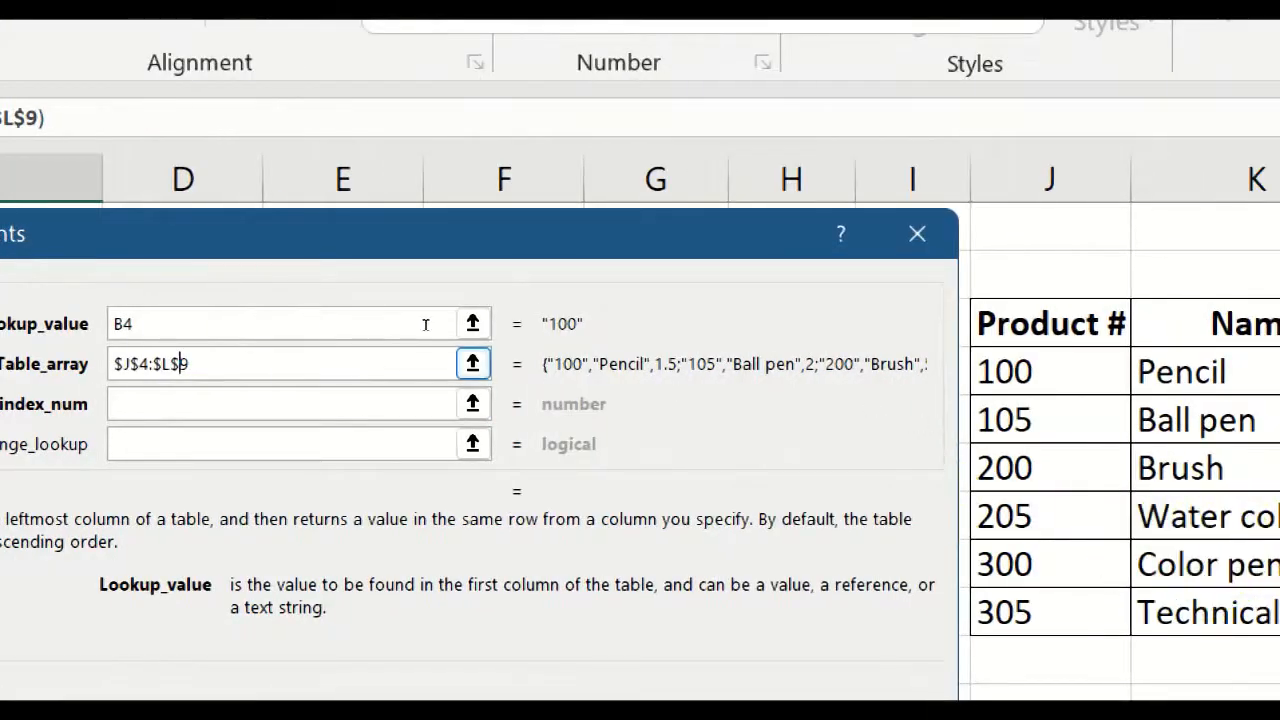
{"action": "key", "text": "Tab"}
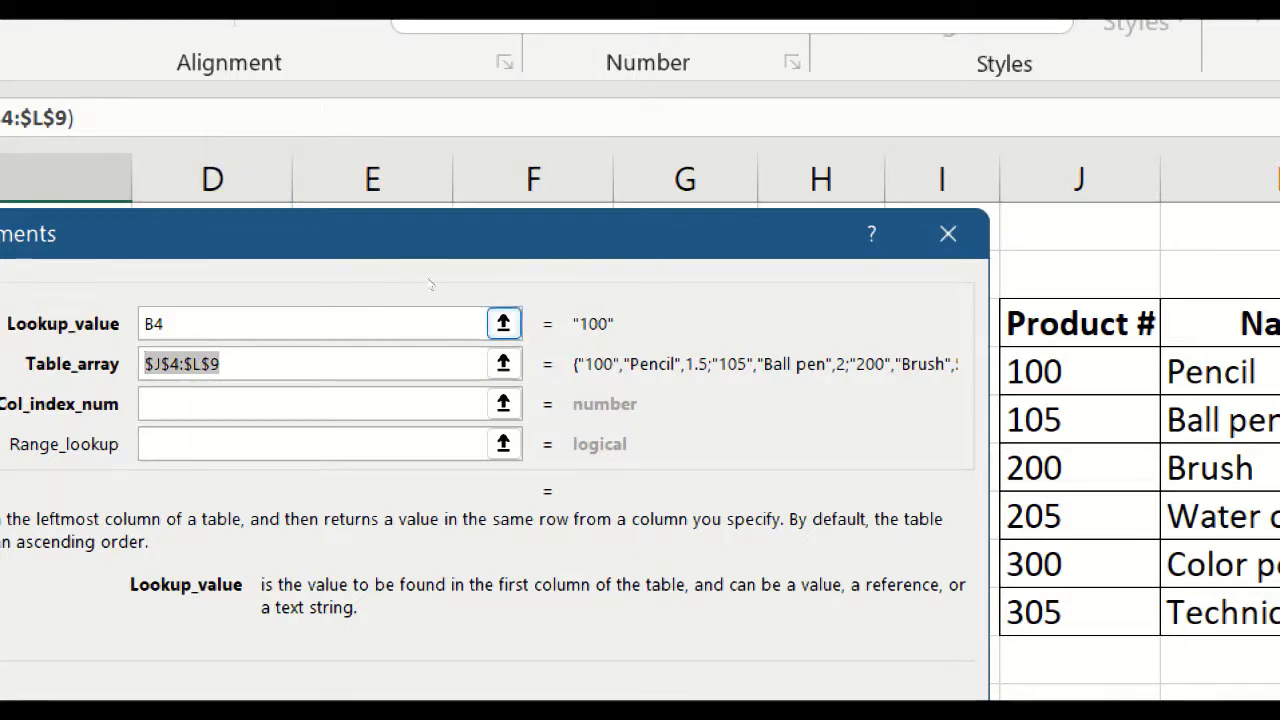
Step: Set Col_index_num to 2 for the Name column, leave Range_lookup empty, and confirm the VLOOKUP in cell C4
{"action": "left_click_drag", "start_coordinate": [224, 246], "coordinate": [580, 138]}
{"action": "left_click_drag", "start_coordinate": [598, 216], "coordinate": [600, 218]}
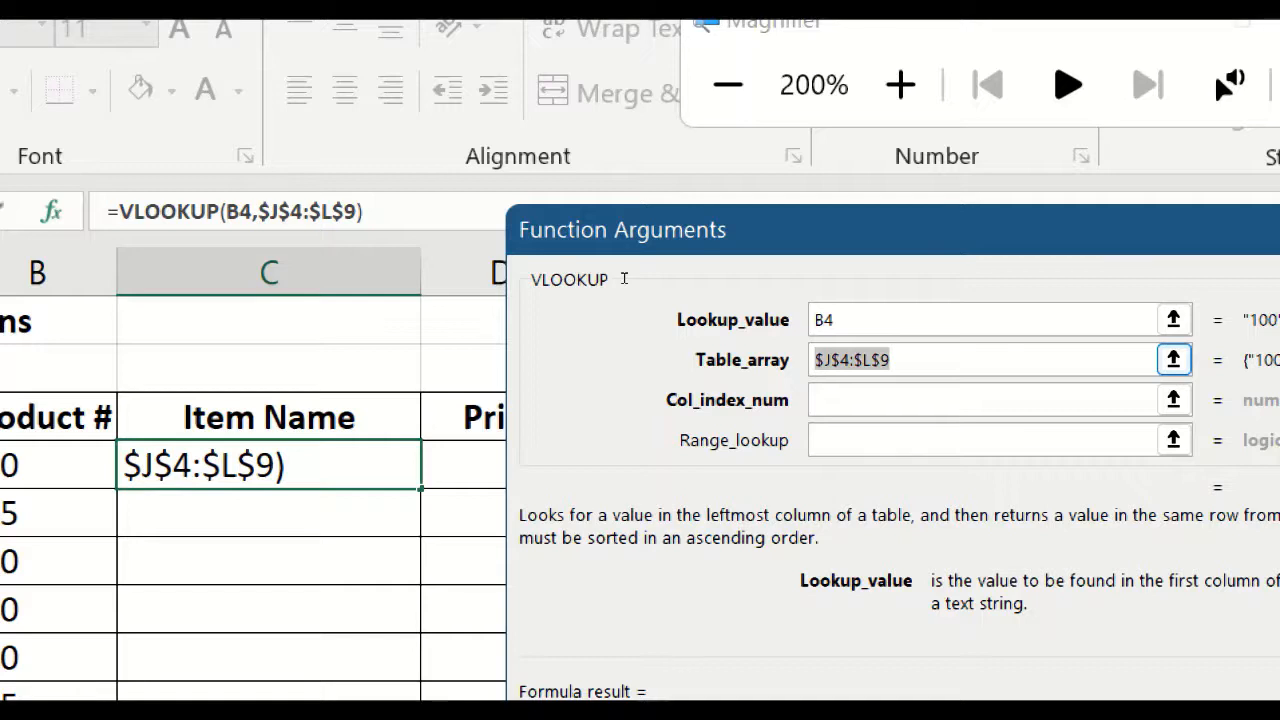
{"action": "left_click", "coordinate": [619, 281]}
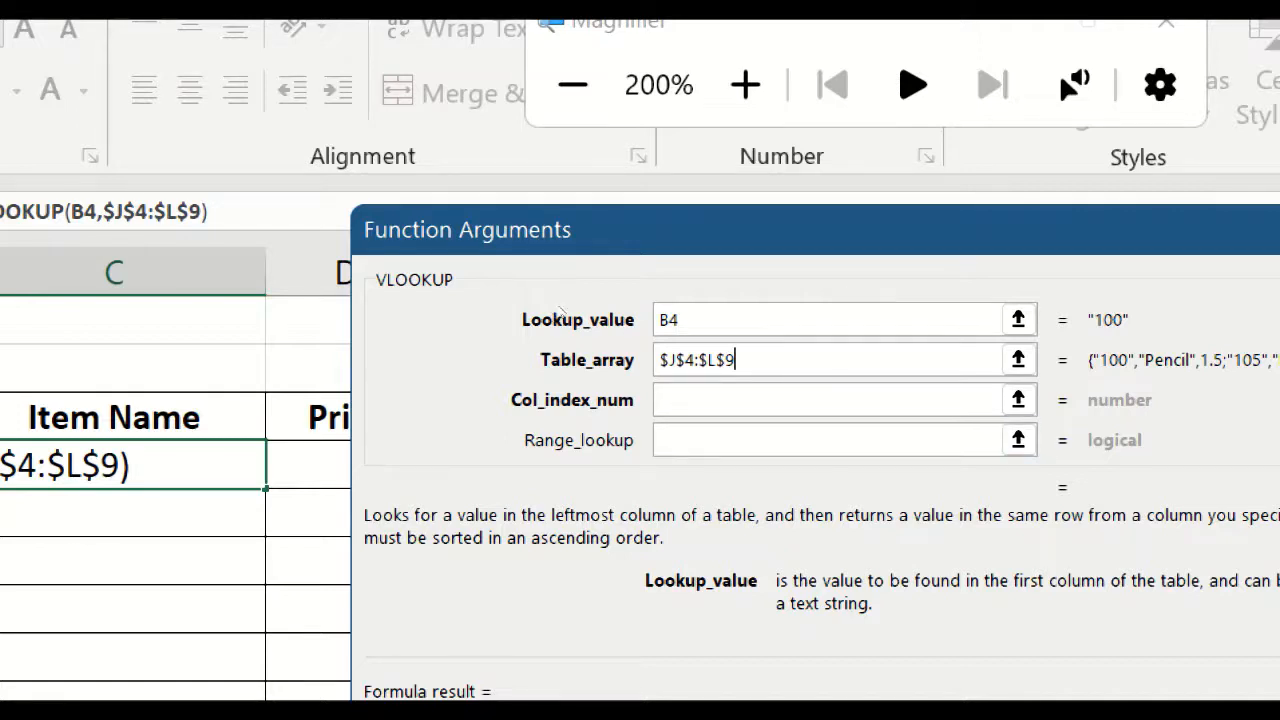
{"action": "key", "text": "Tab"}
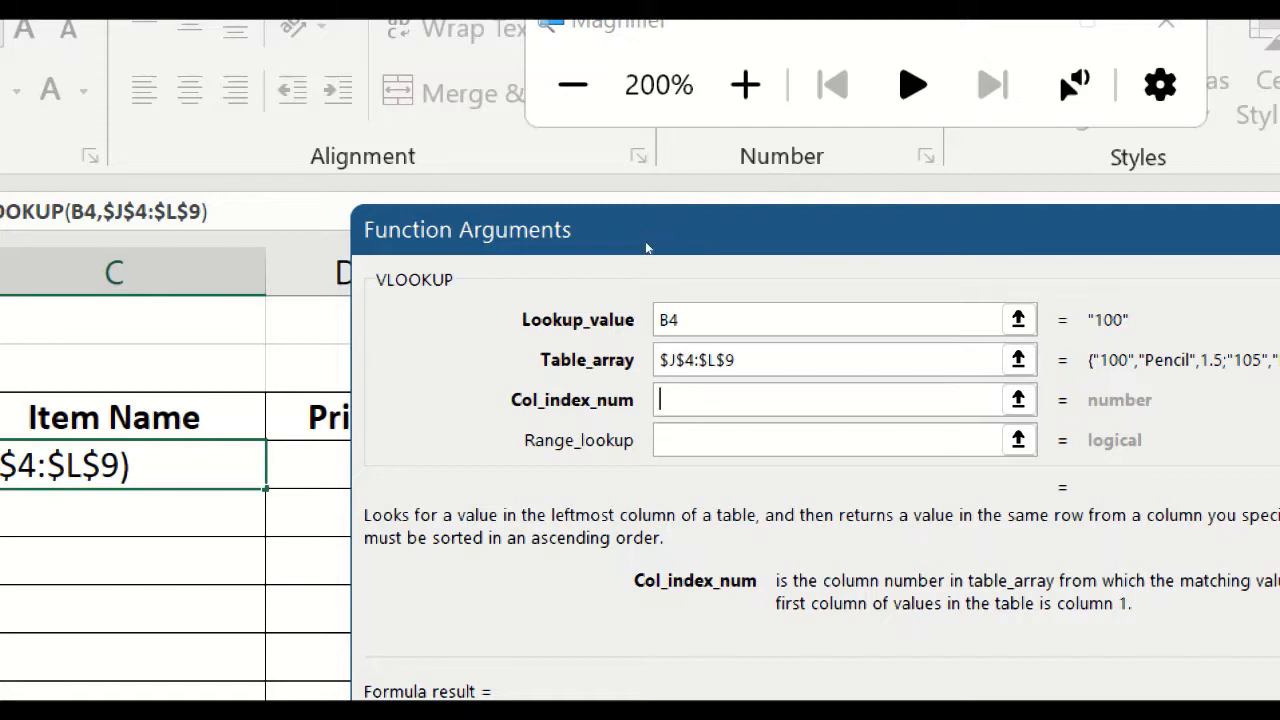
{"action": "key", "text": "super+minus"}
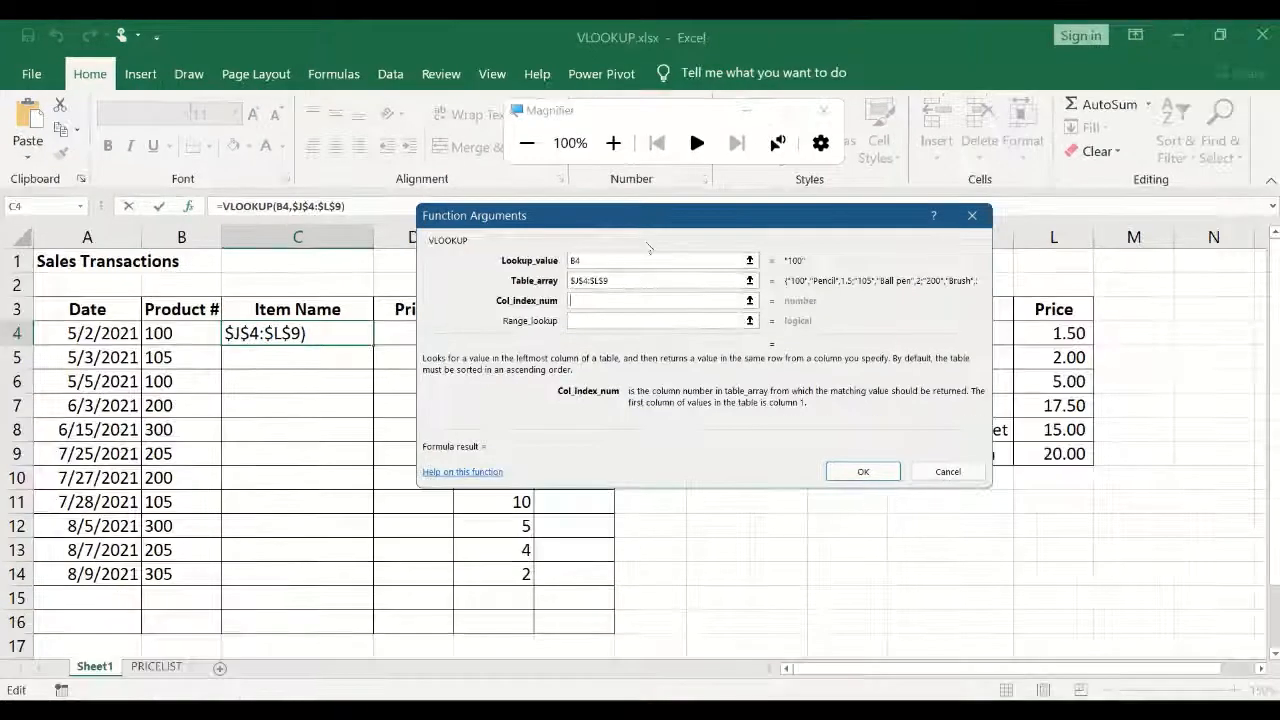
{"action": "left_click_drag", "start_coordinate": [695, 226], "coordinate": [451, 238]}
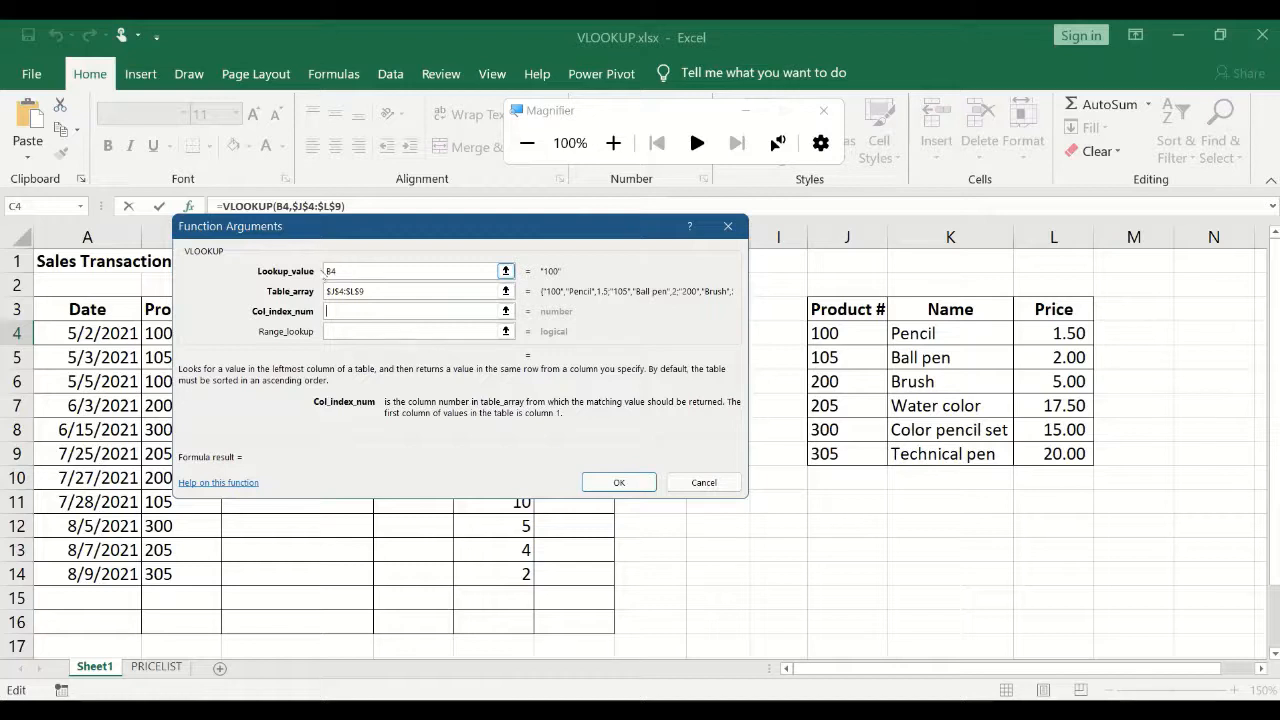
{"action": "left_click_drag", "start_coordinate": [249, 234], "coordinate": [323, 226]}
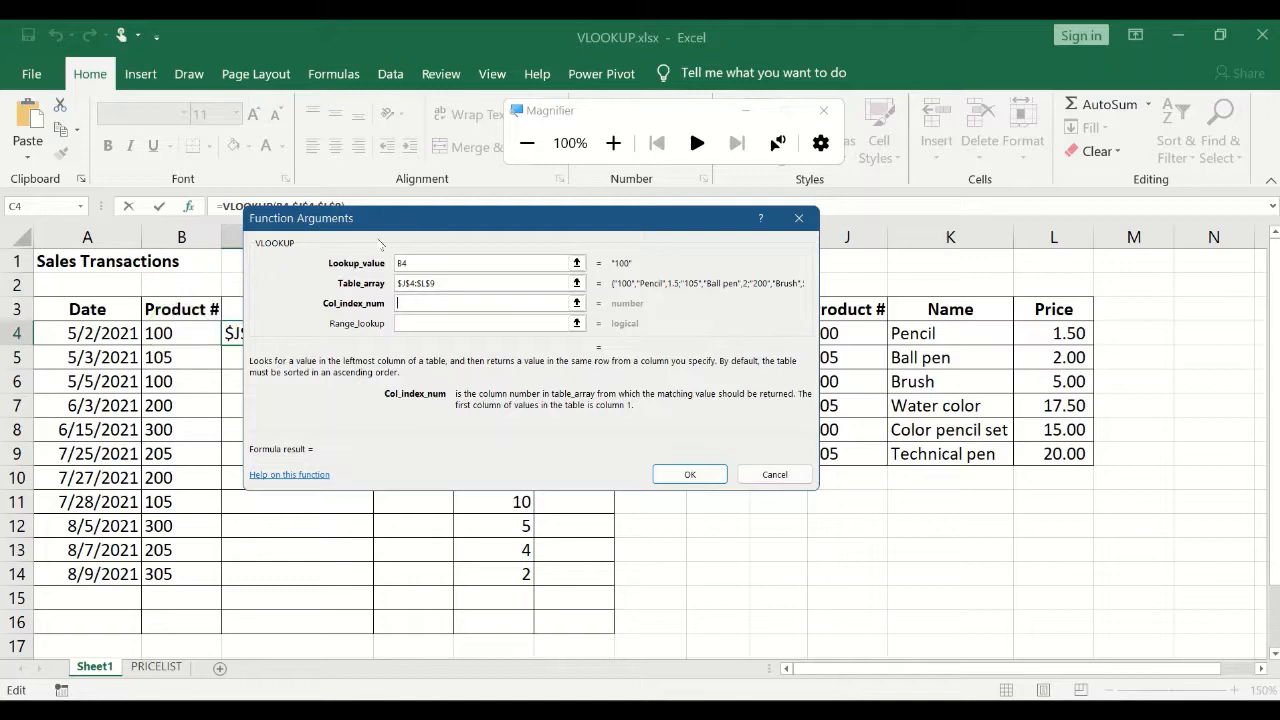
{"action": "left_click_drag", "start_coordinate": [393, 220], "coordinate": [310, 224]}
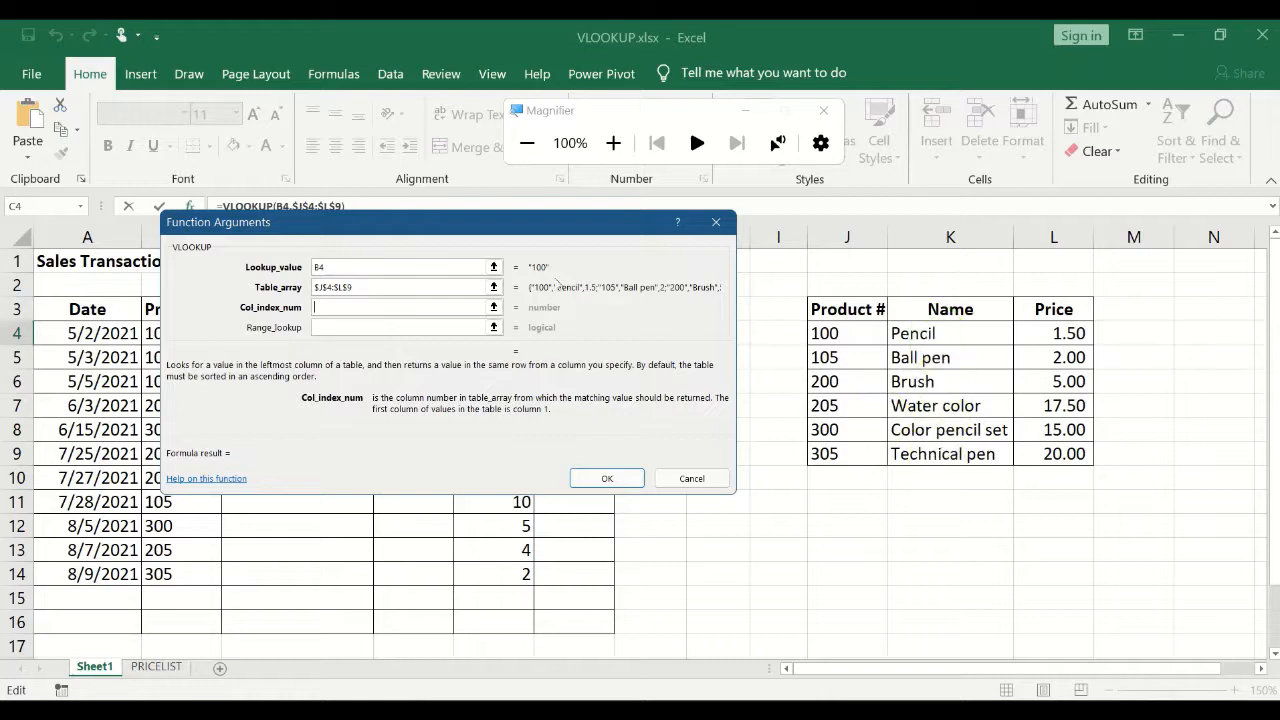
{"action": "left_click_drag", "start_coordinate": [435, 233], "coordinate": [597, 207]}
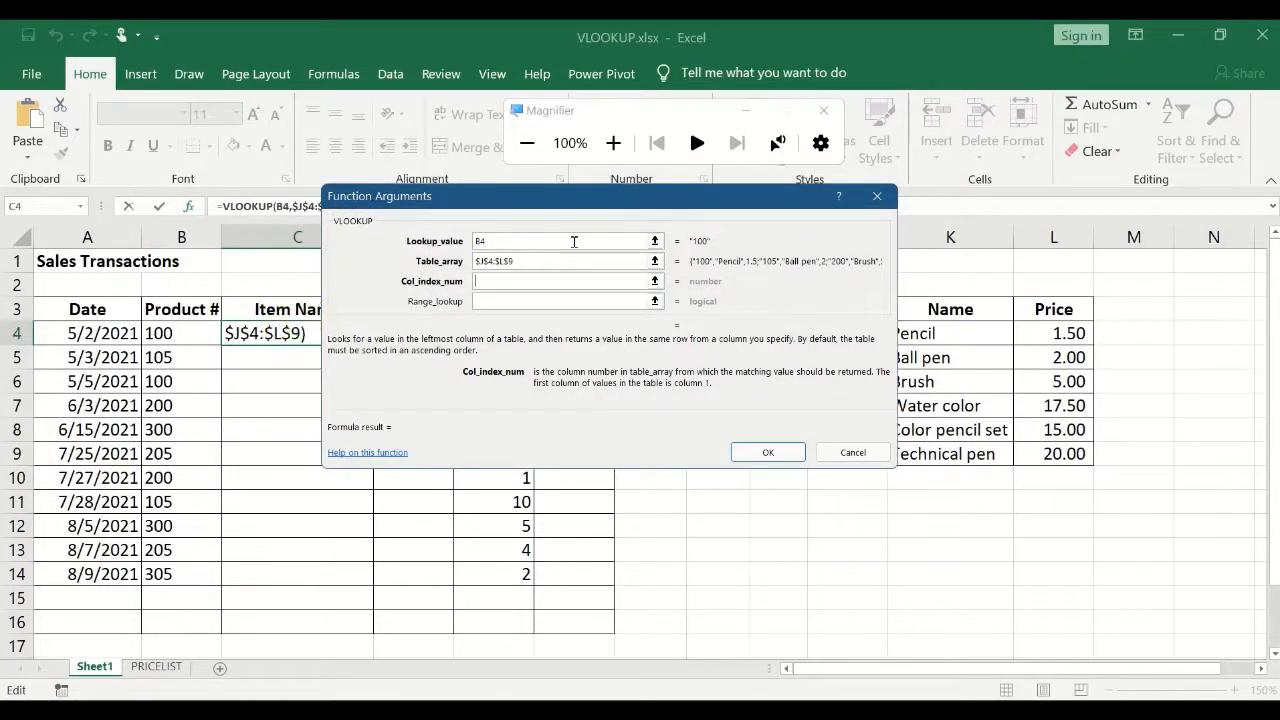
{"action": "left_click_drag", "start_coordinate": [641, 188], "coordinate": [539, 189]}
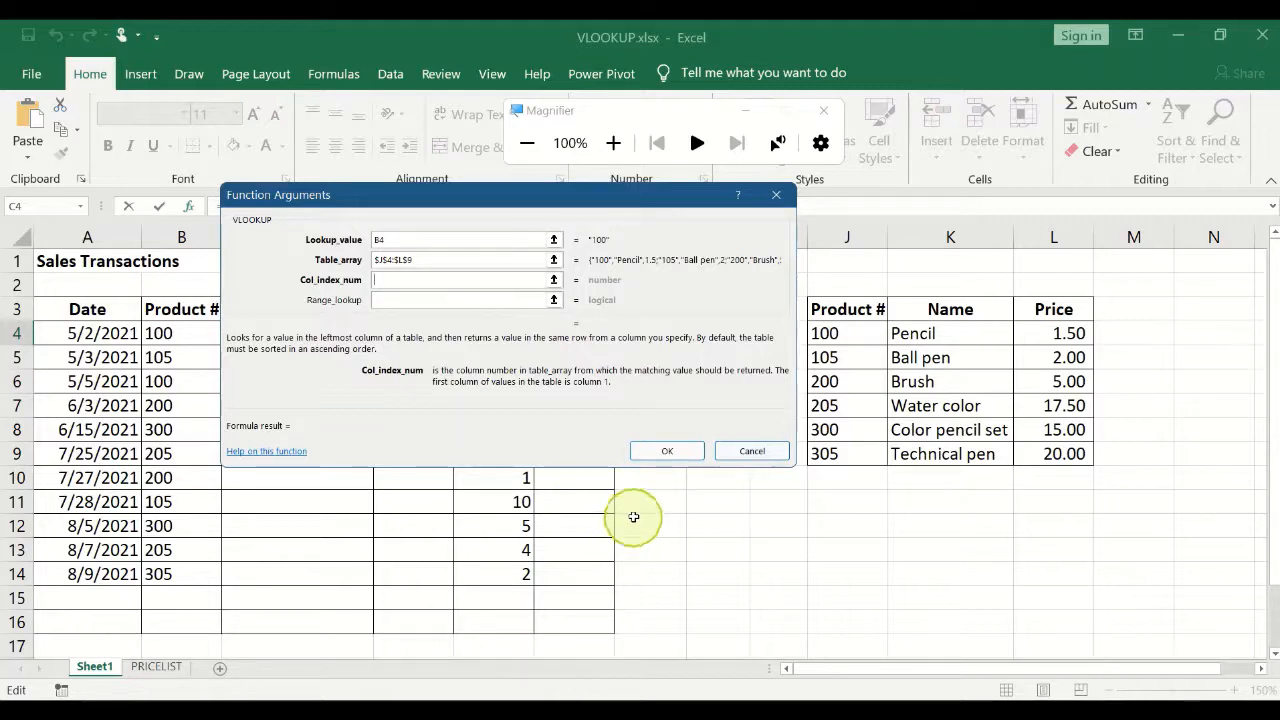
{"action": "type", "text": "2"}
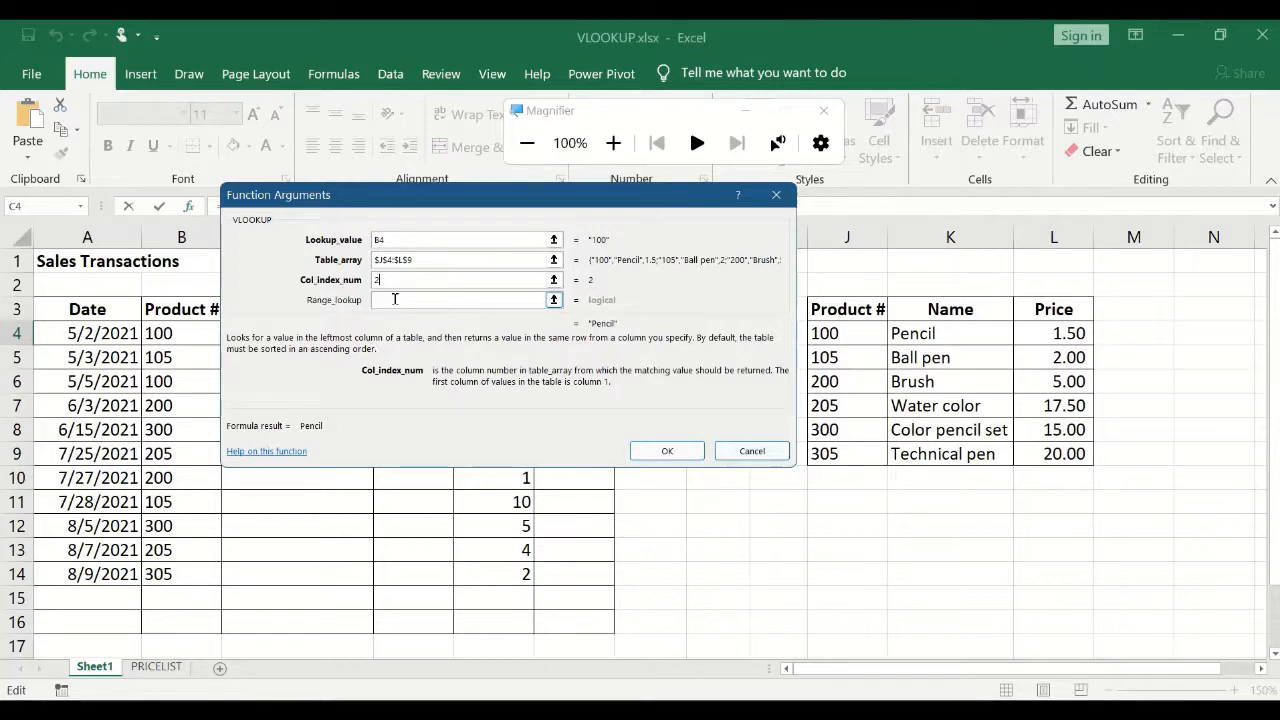
{"action": "left_click", "coordinate": [667, 451]}
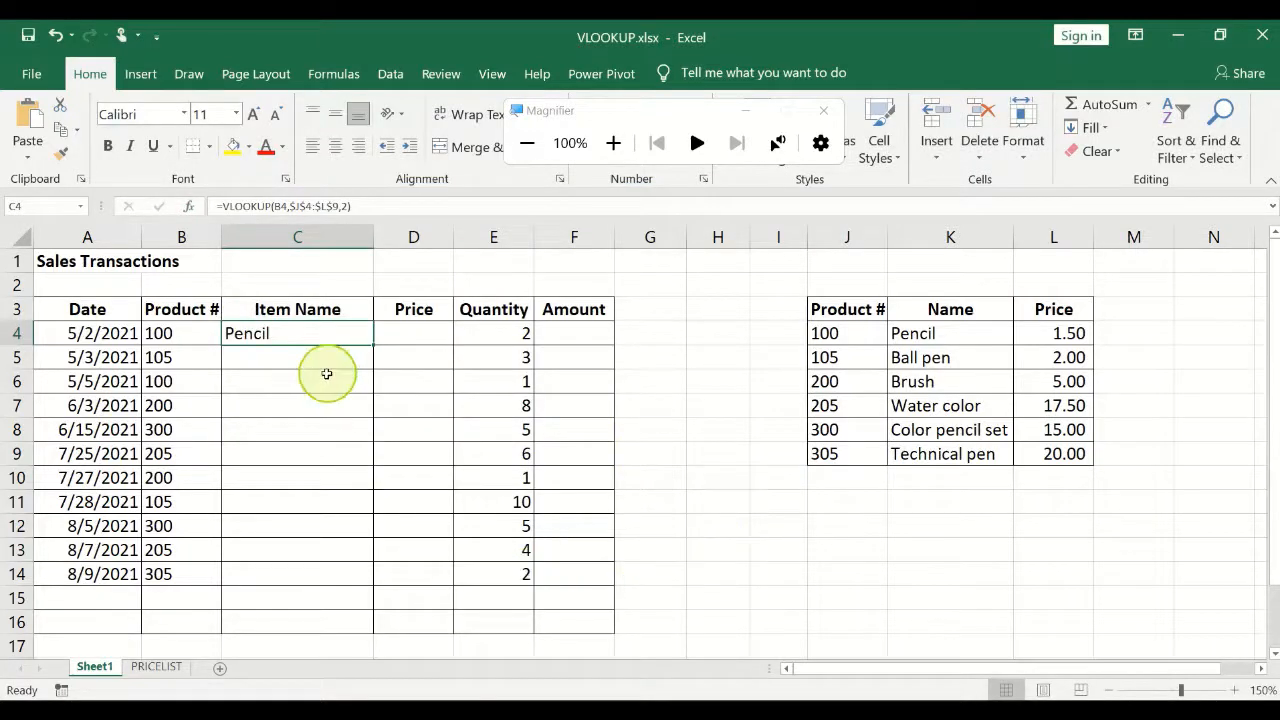
Step: Copy the VLOOKUP formula from C4 down the Item Name column through C14
{"action": "left_click", "coordinate": [177, 336]}
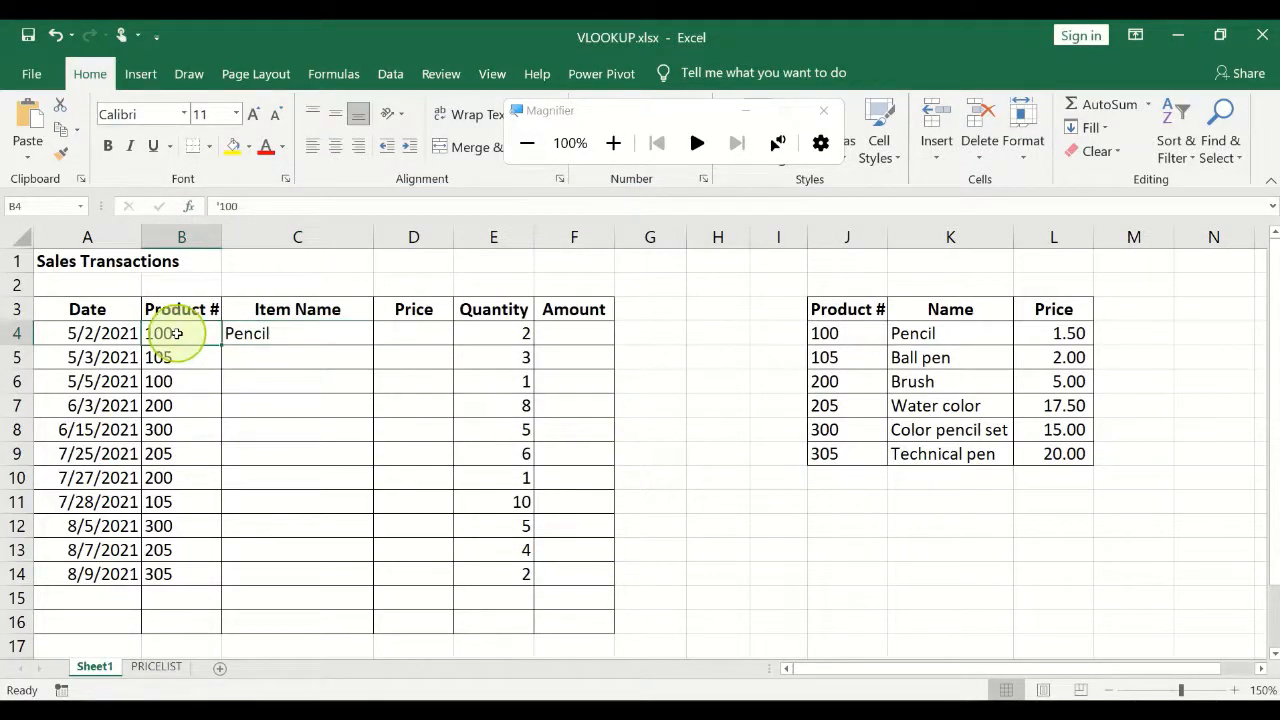
{"action": "left_click", "coordinate": [243, 337]}
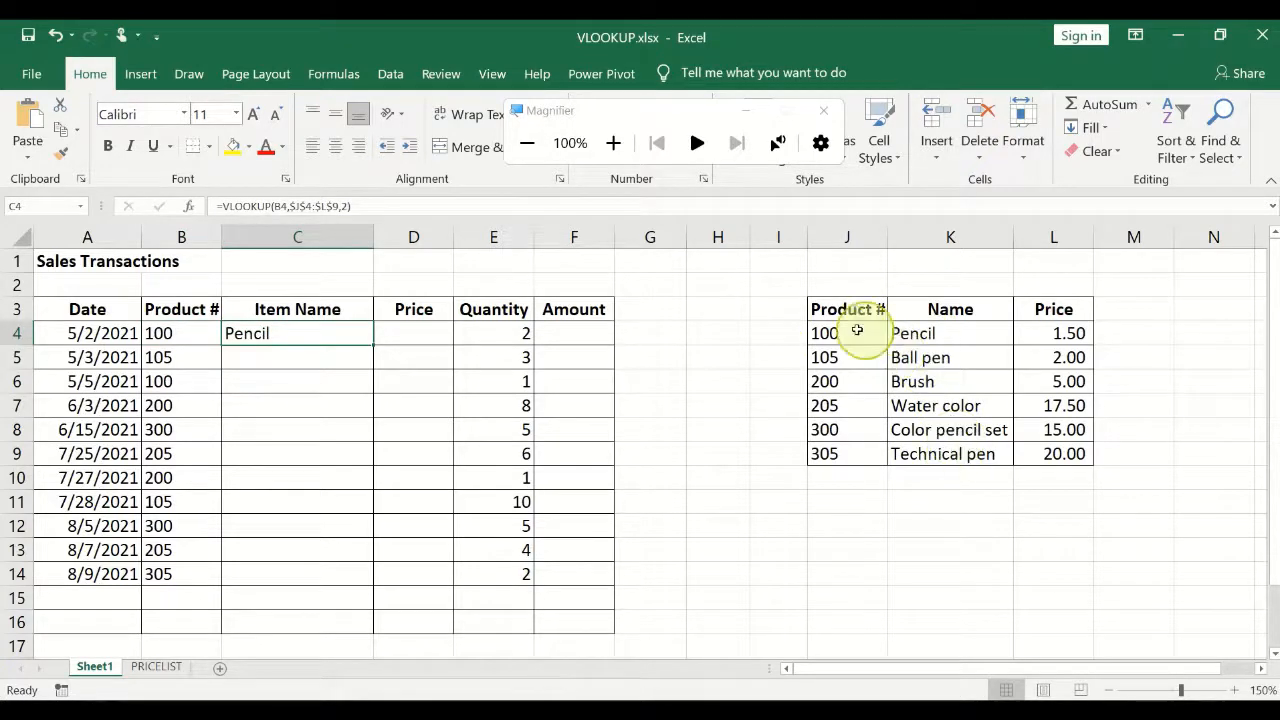
{"action": "left_click", "coordinate": [918, 336]}
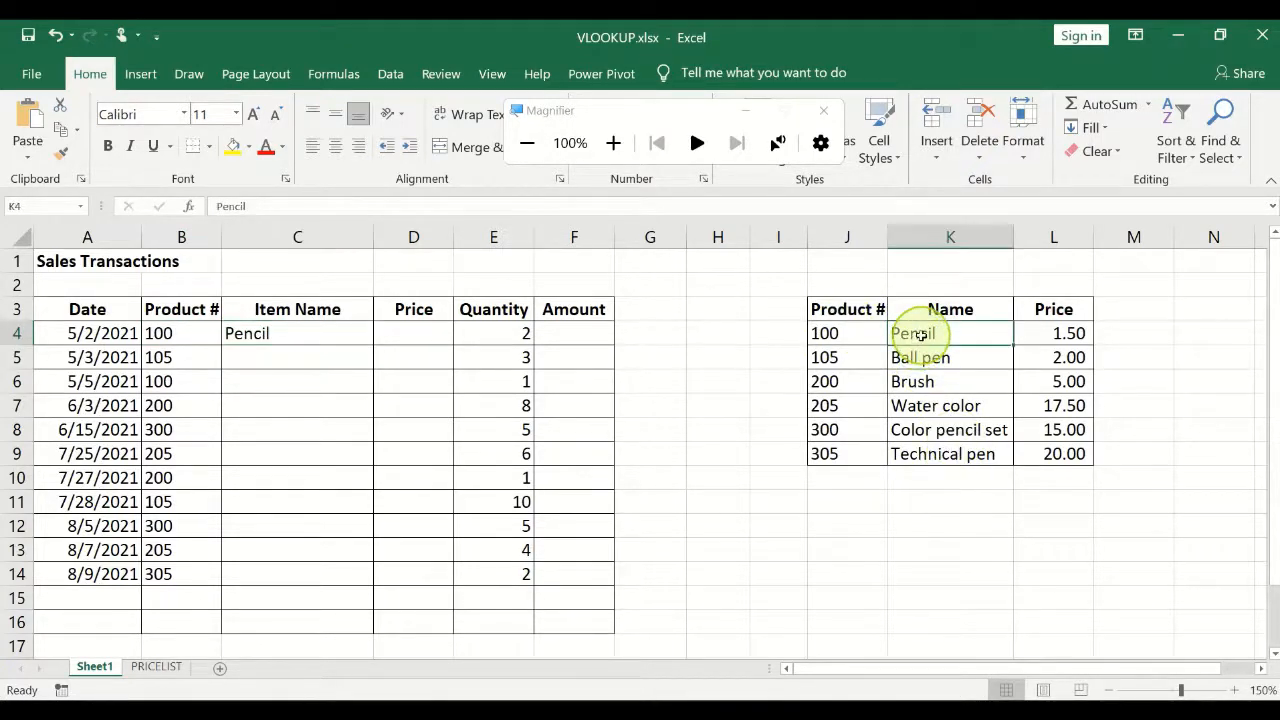
{"action": "left_click", "coordinate": [264, 338]}
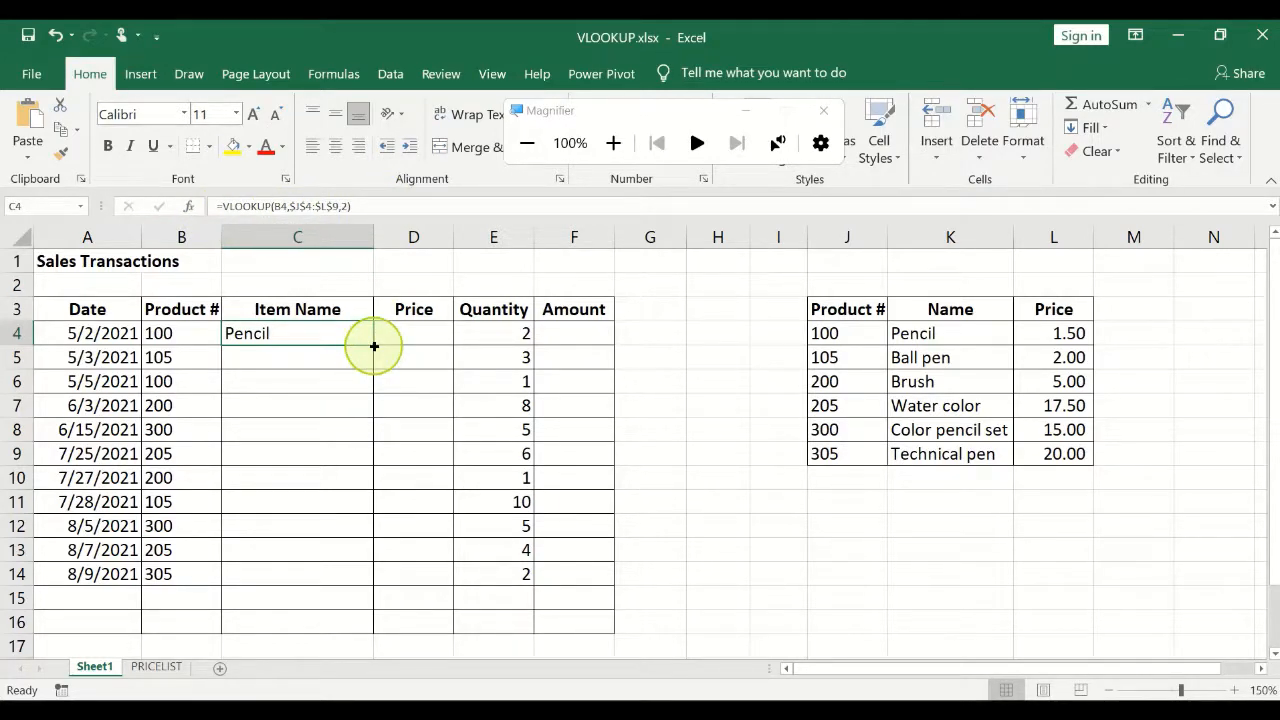
{"action": "left_click_drag", "start_coordinate": [374, 346], "coordinate": [375, 575]}
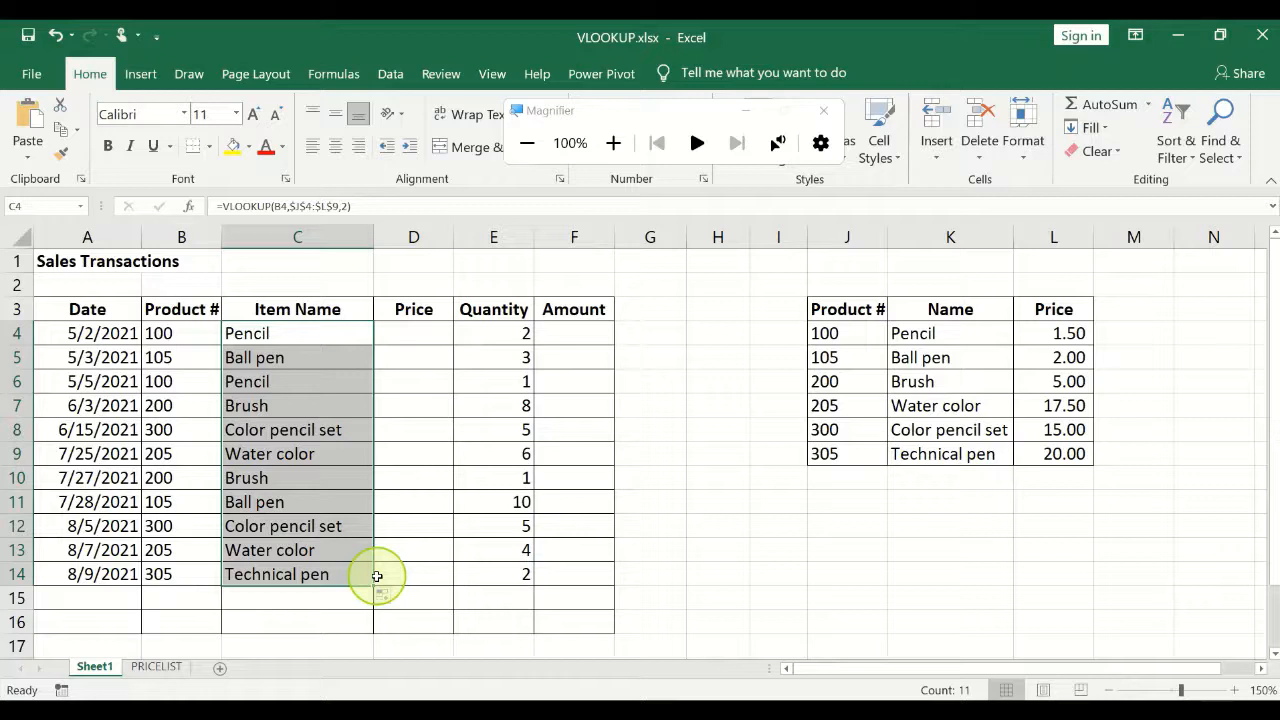
{"action": "left_click", "coordinate": [282, 604]}
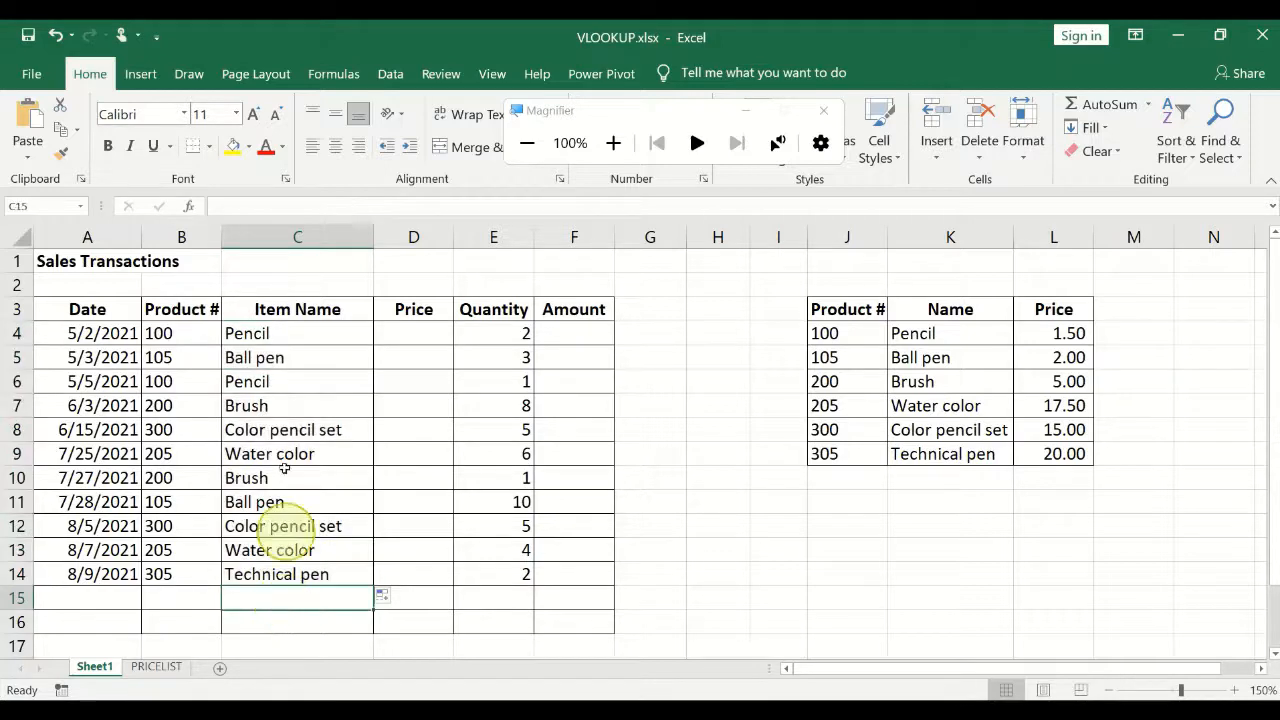
Step: Check the looked-up item names in the Sales Transactions table against the product numbers and names in the price list
{"action": "left_click", "coordinate": [257, 357]}
{"action": "left_click", "coordinate": [179, 357]}
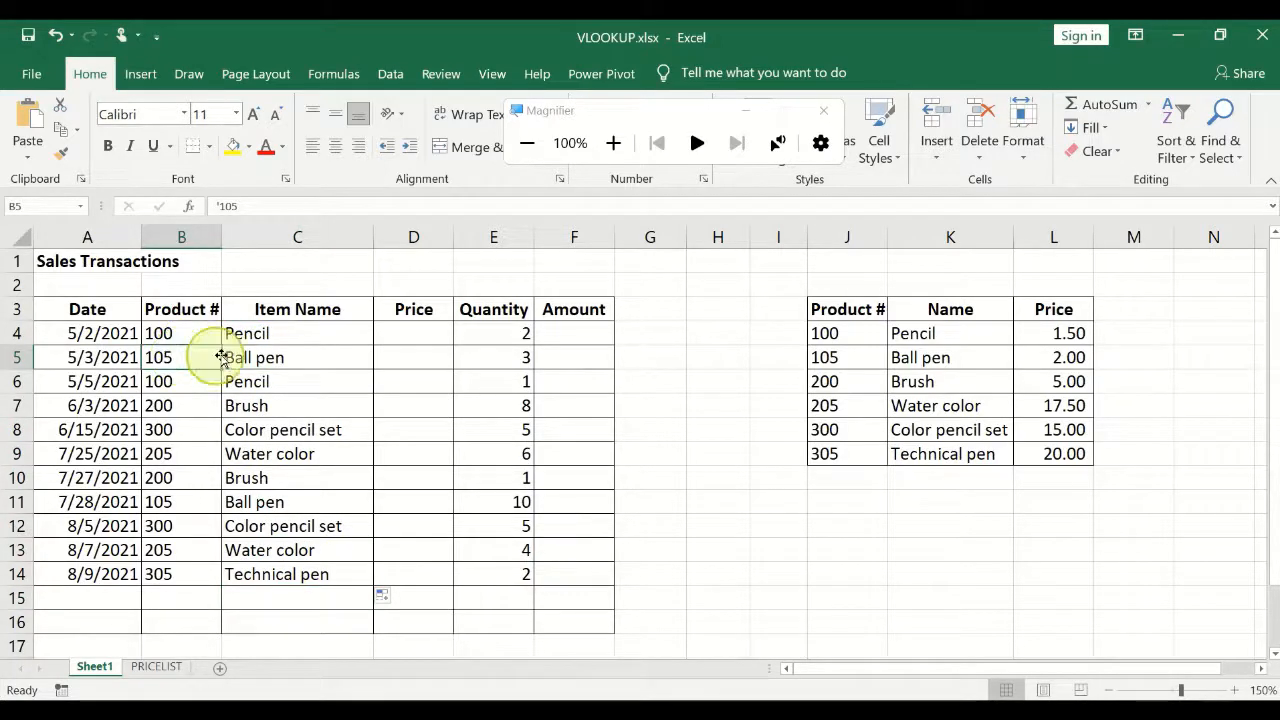
{"action": "left_click", "coordinate": [230, 357]}
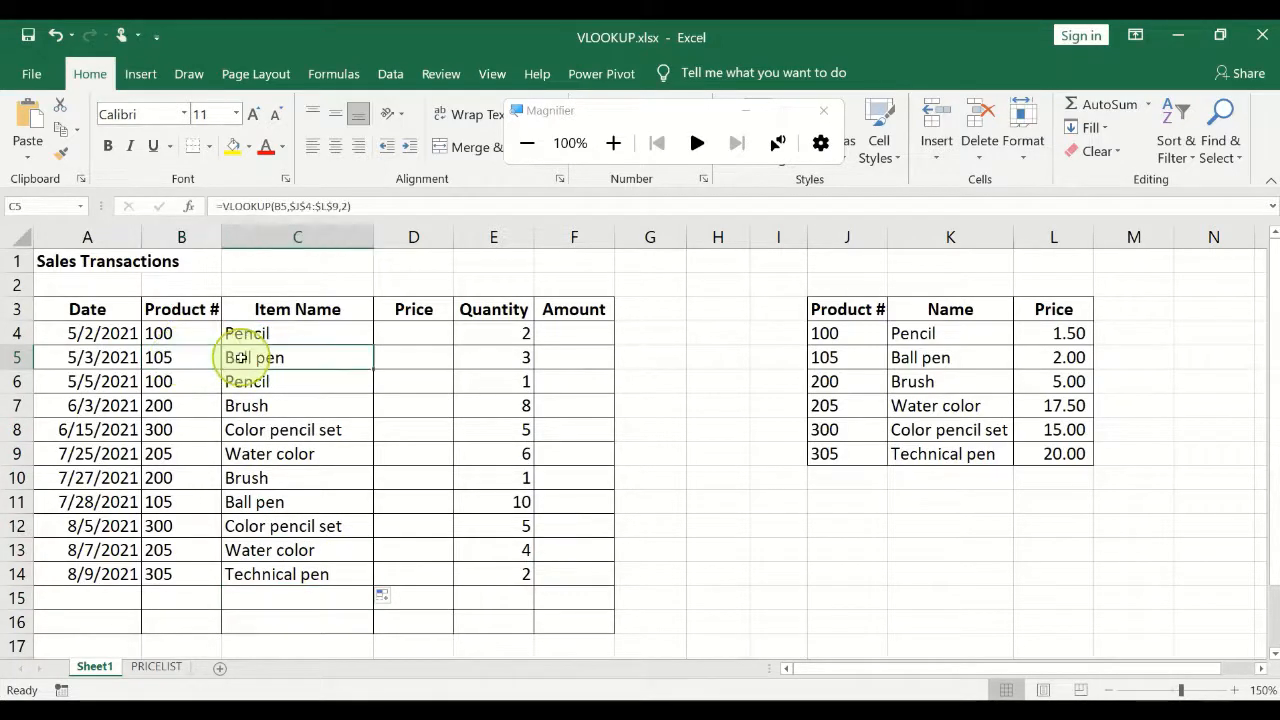
{"action": "left_click", "coordinate": [909, 357]}
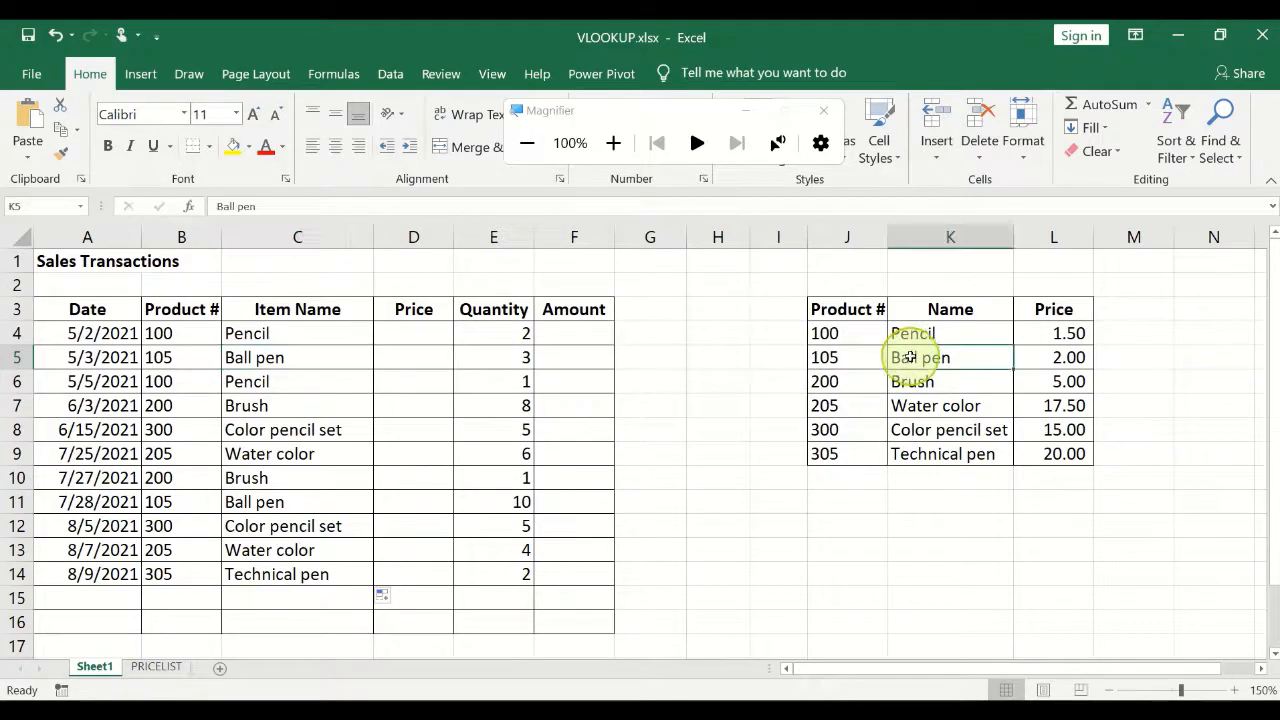
{"action": "left_click", "coordinate": [165, 381]}
{"action": "left_click", "coordinate": [245, 381]}
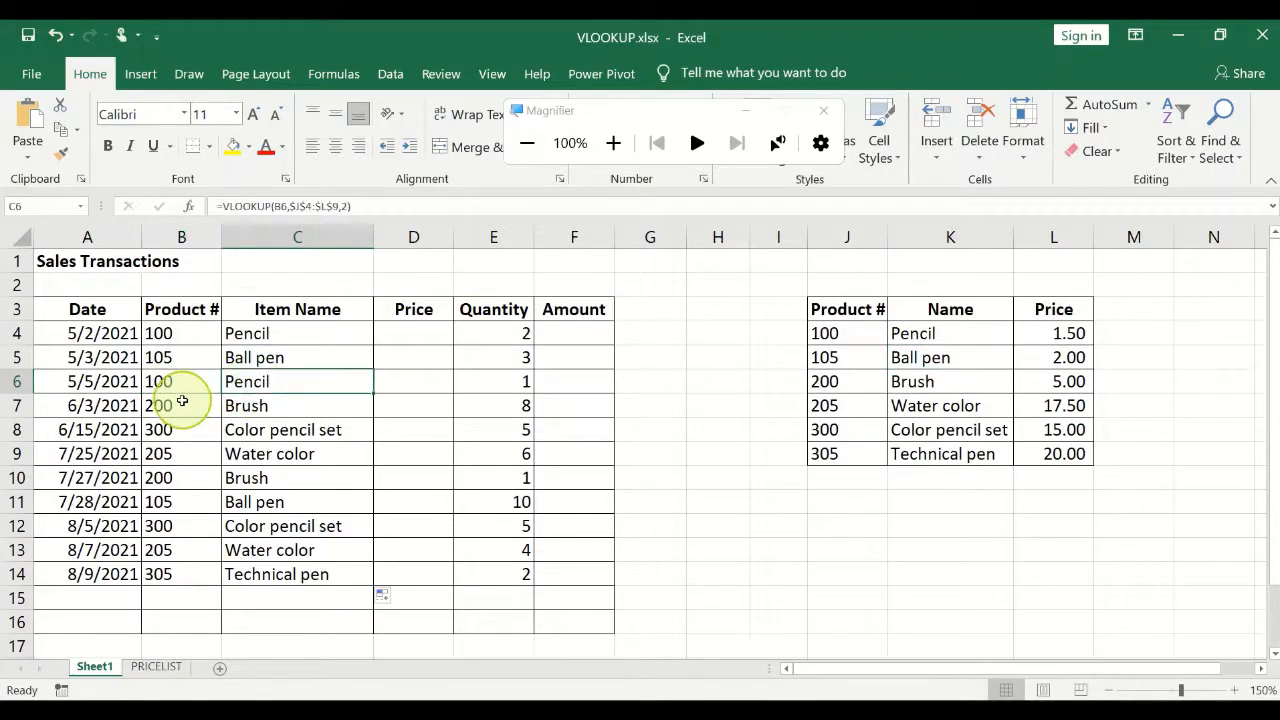
{"action": "left_click", "coordinate": [177, 403]}
{"action": "left_click", "coordinate": [252, 400]}
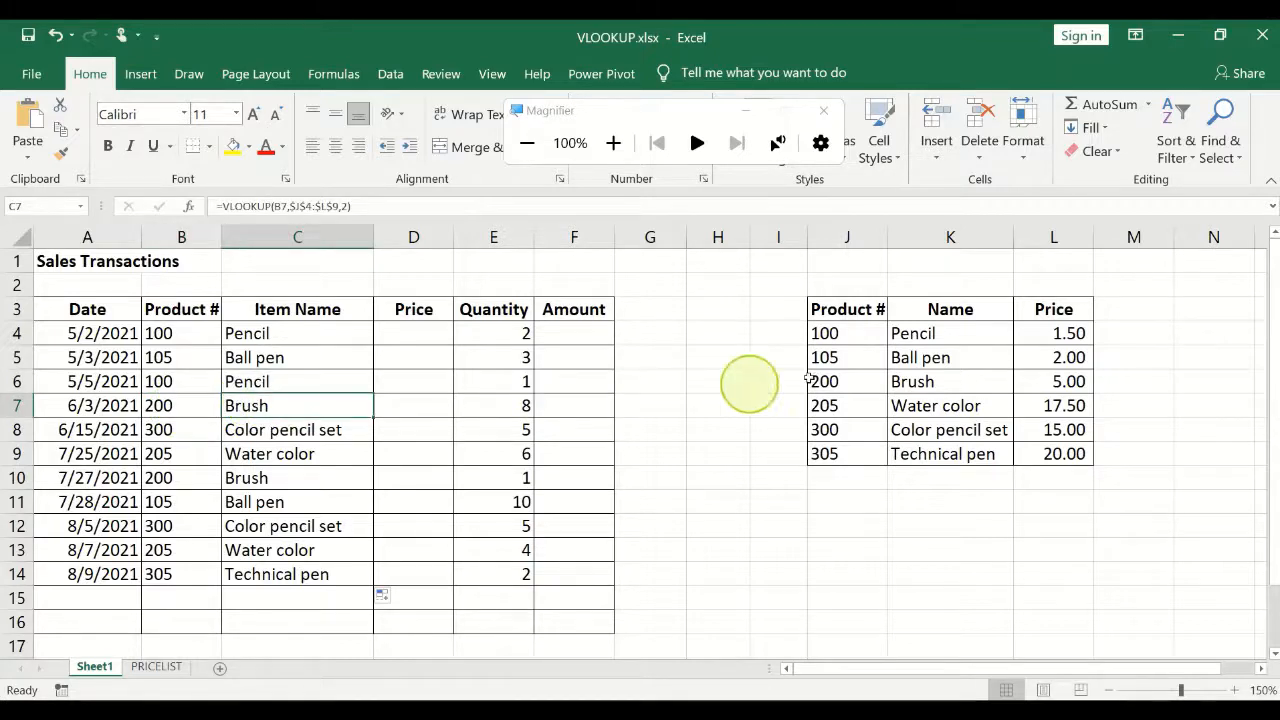
{"action": "mouse_move", "coordinate": [905, 382]}
{"action": "left_mouse_down"}
{"action": "mouse_move", "coordinate": [859, 393]}
{"action": "mouse_move", "coordinate": [860, 378]}
{"action": "left_mouse_up"}
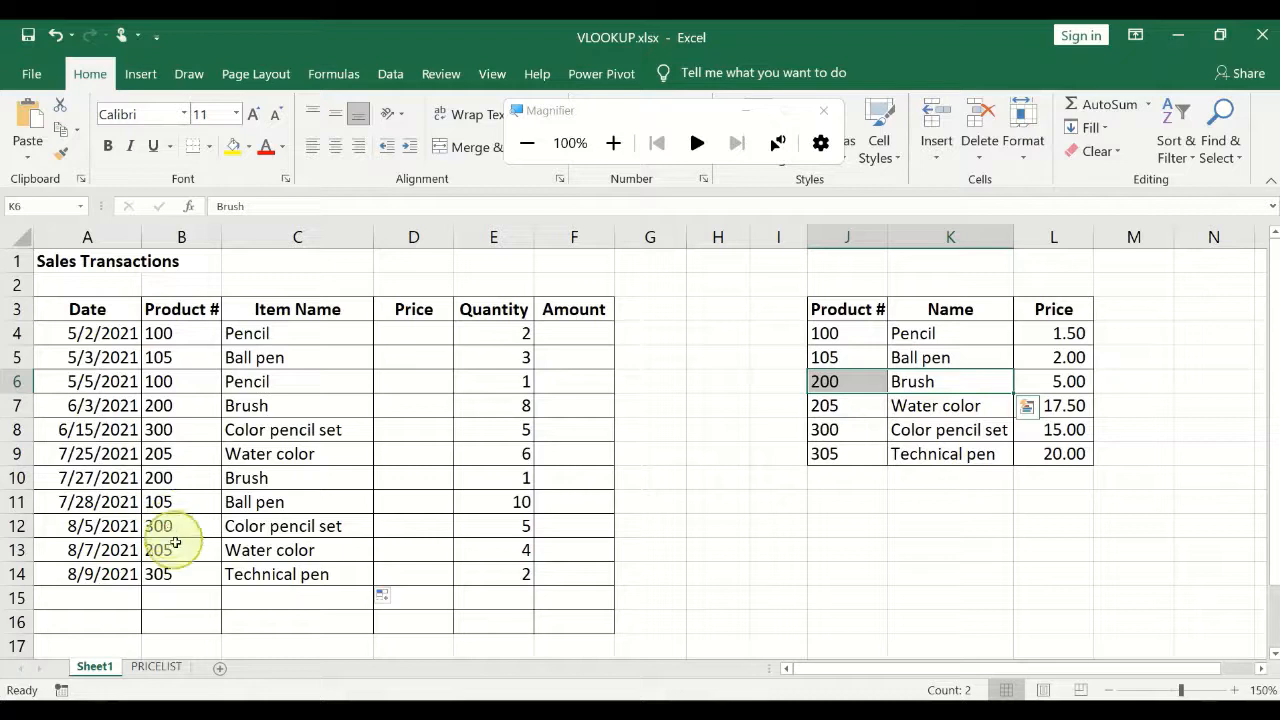
{"action": "left_click_drag", "start_coordinate": [176, 526], "coordinate": [246, 524]}
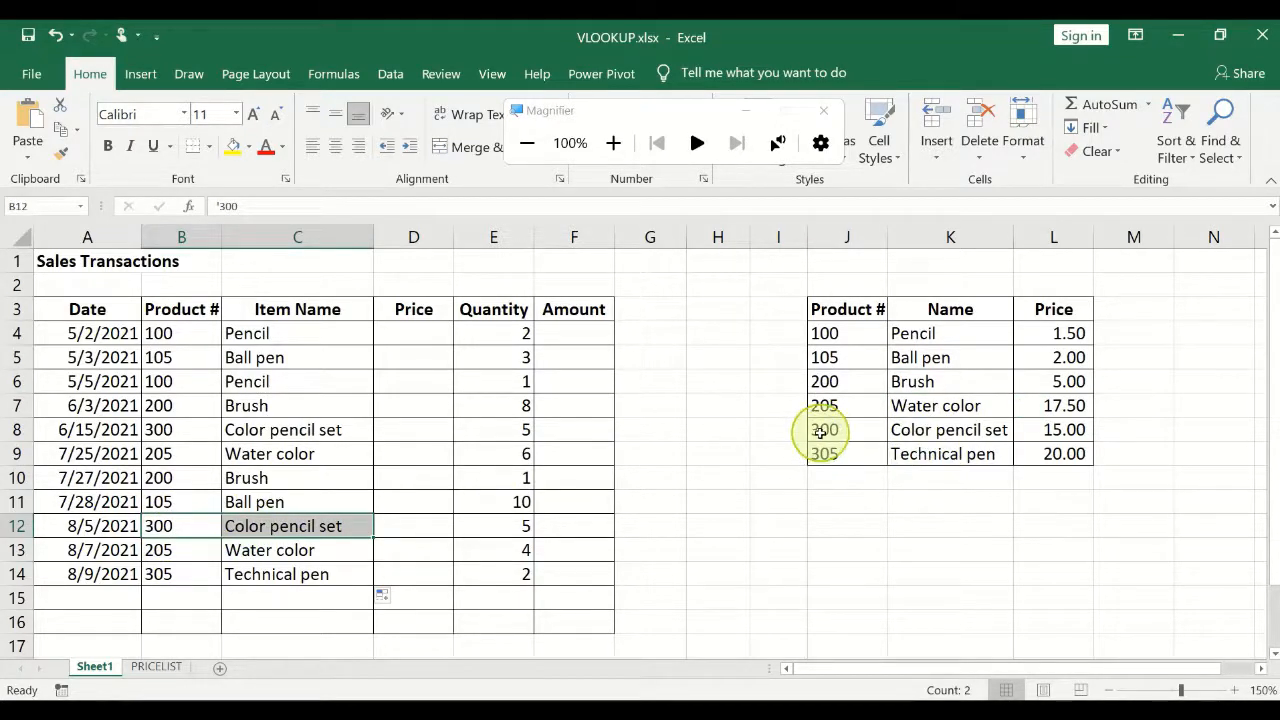
{"action": "left_click_drag", "start_coordinate": [823, 429], "coordinate": [893, 430]}
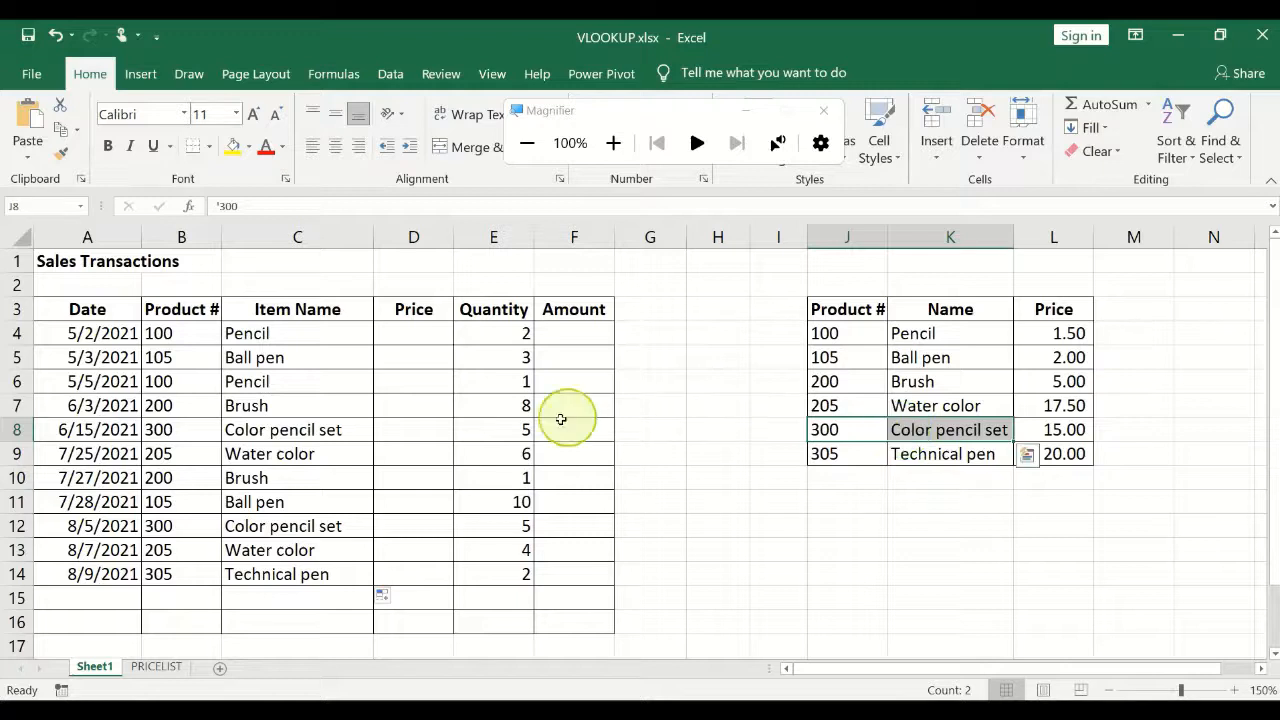
{"action": "left_click", "coordinate": [853, 405]}
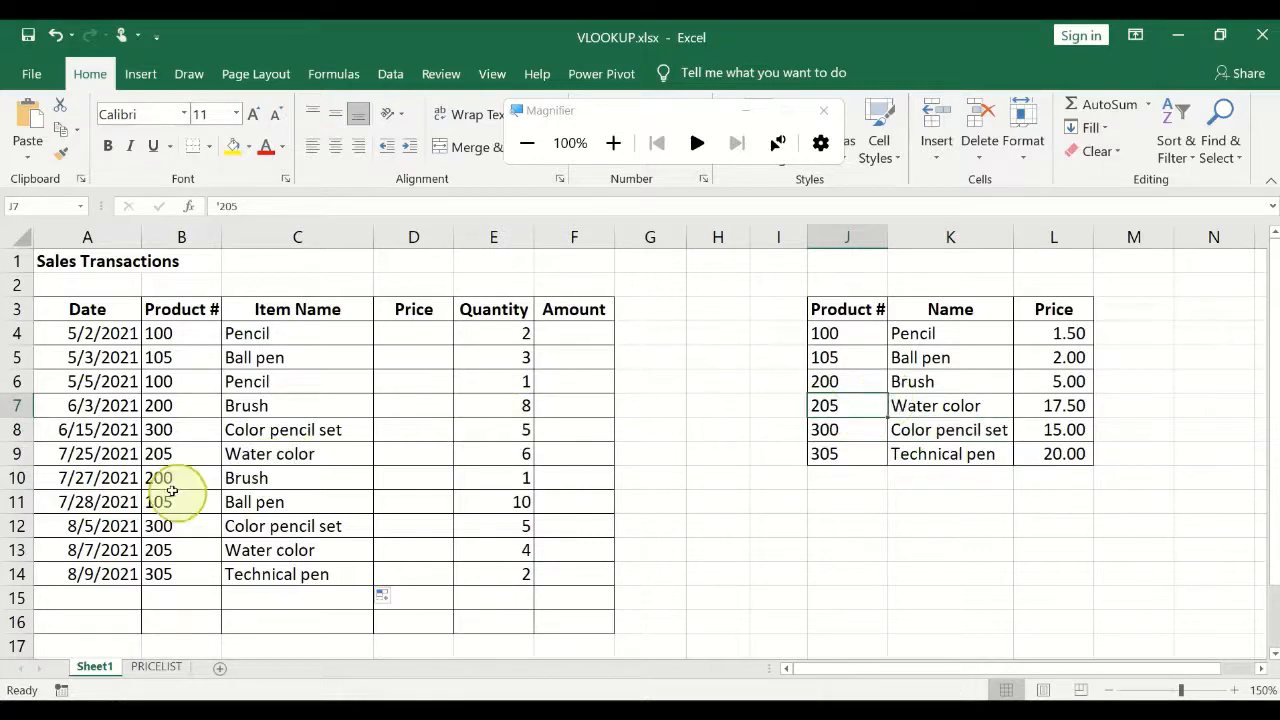
{"action": "left_click_drag", "start_coordinate": [175, 459], "coordinate": [252, 450]}
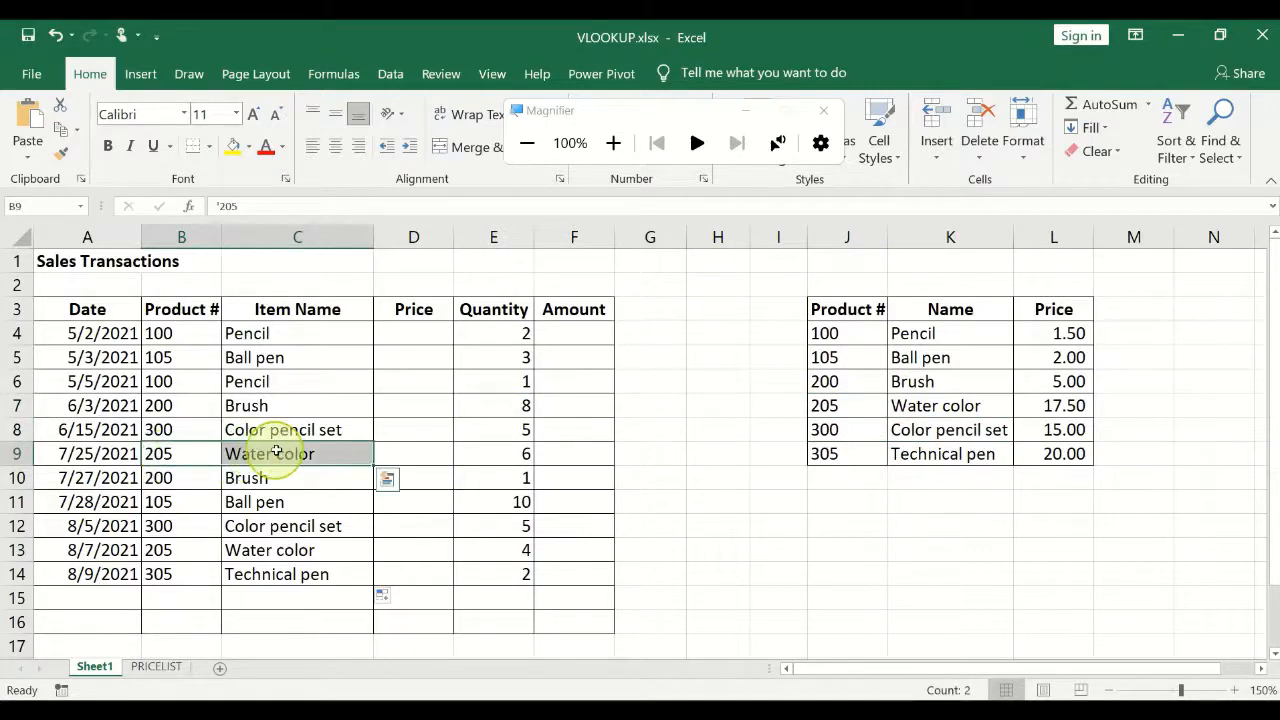
{"action": "left_click", "coordinate": [291, 330]}
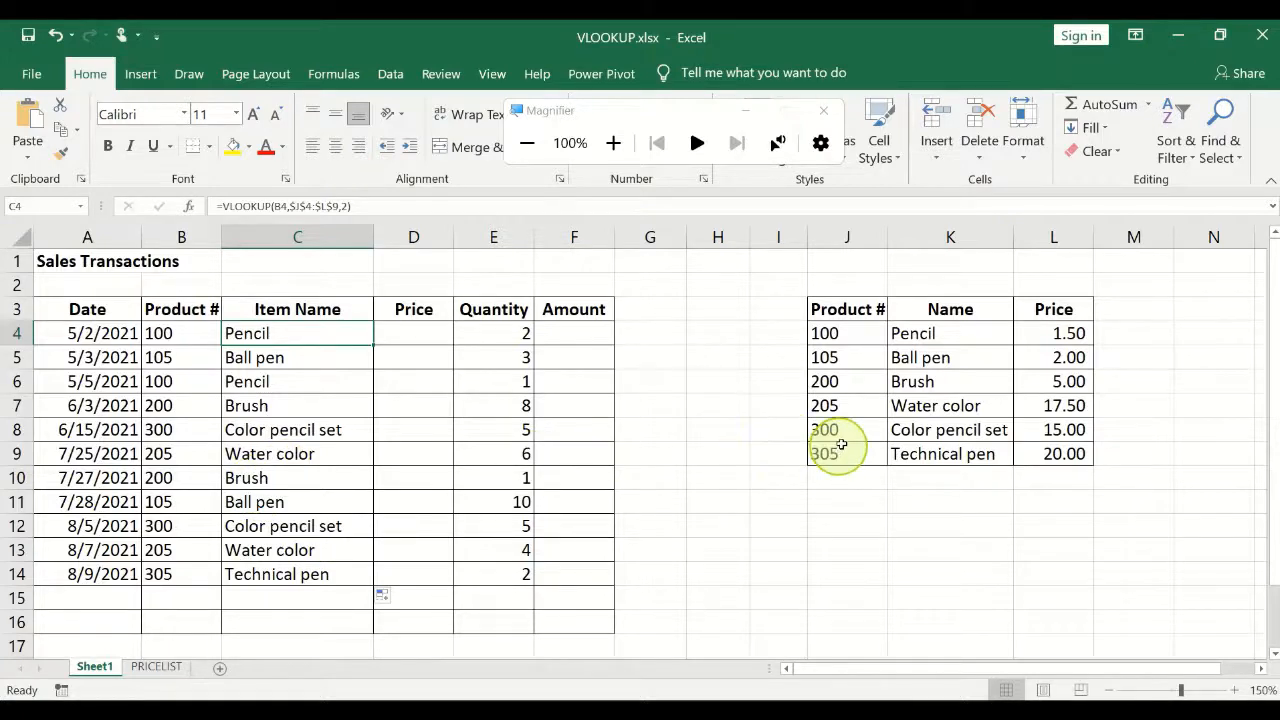
{"action": "left_click_drag", "start_coordinate": [858, 350], "coordinate": [944, 389]}
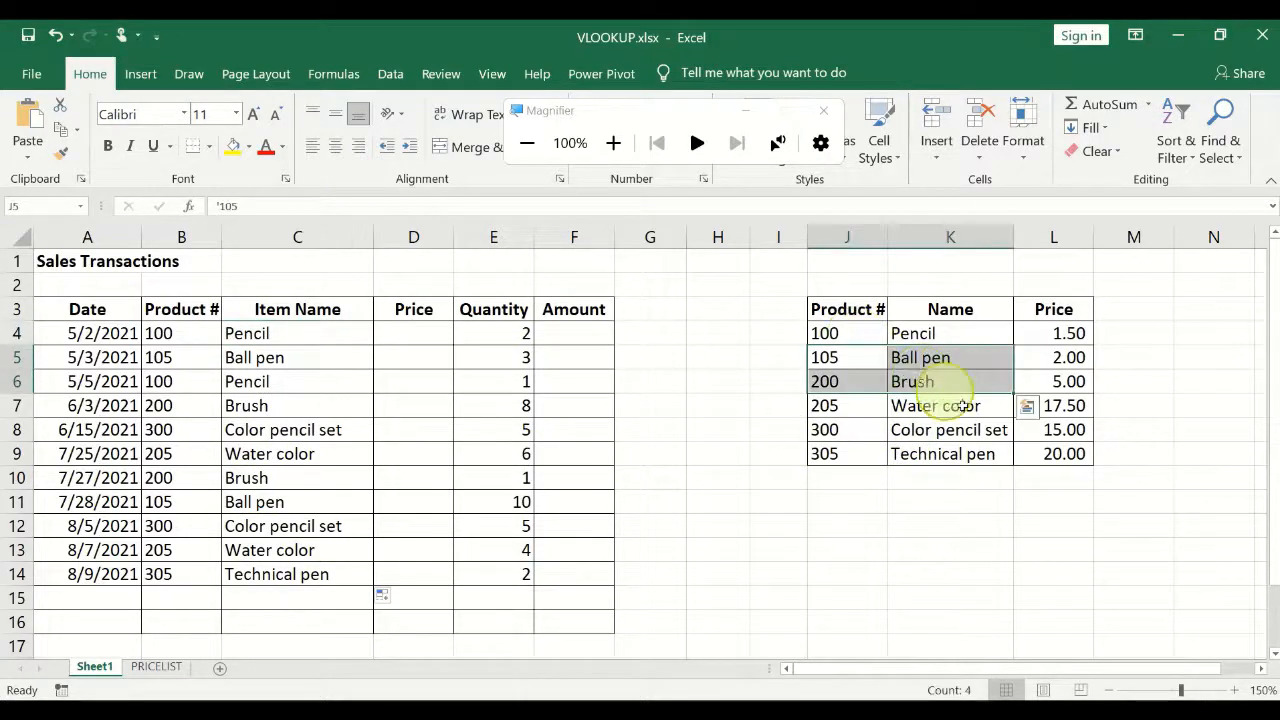
{"action": "left_click_drag", "start_coordinate": [1036, 470], "coordinate": [1051, 461]}
{"action": "left_click", "coordinate": [943, 480]}
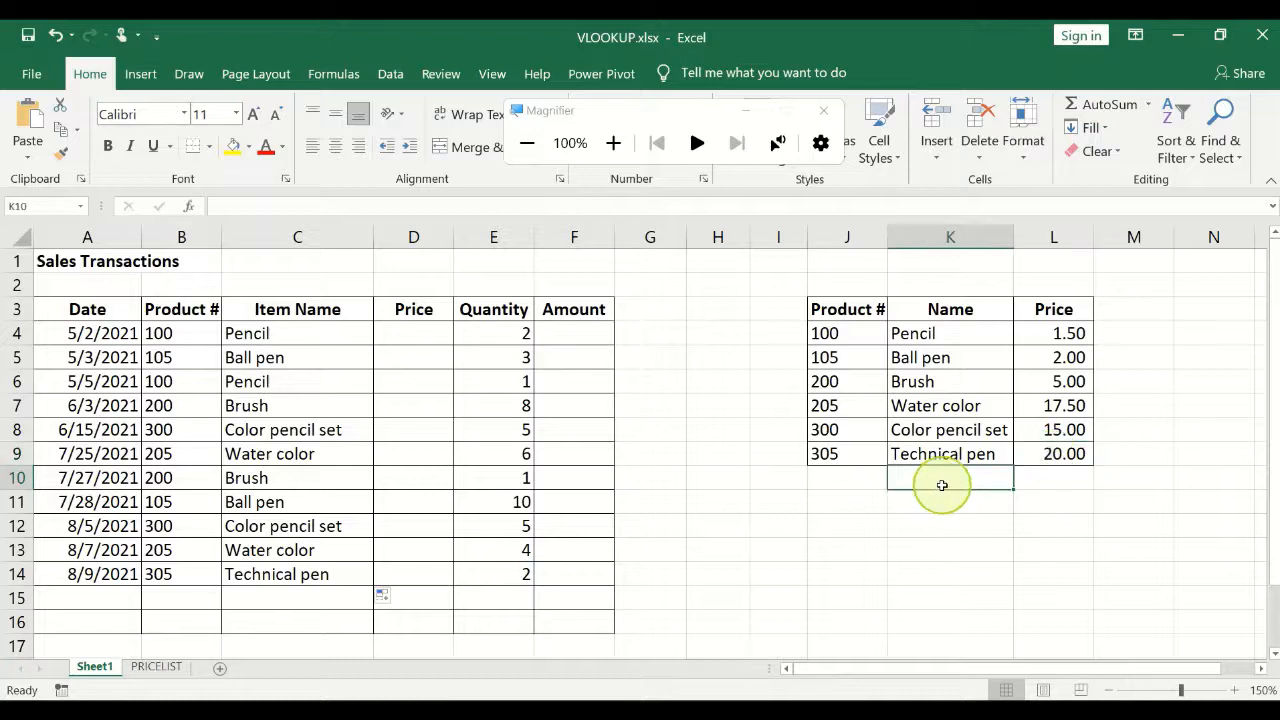
{"action": "mouse_move", "coordinate": [841, 334]}
{"action": "left_mouse_down"}
{"action": "mouse_move", "coordinate": [865, 380]}
{"action": "mouse_move", "coordinate": [860, 408]}
{"action": "mouse_move", "coordinate": [849, 333]}
{"action": "left_mouse_up"}
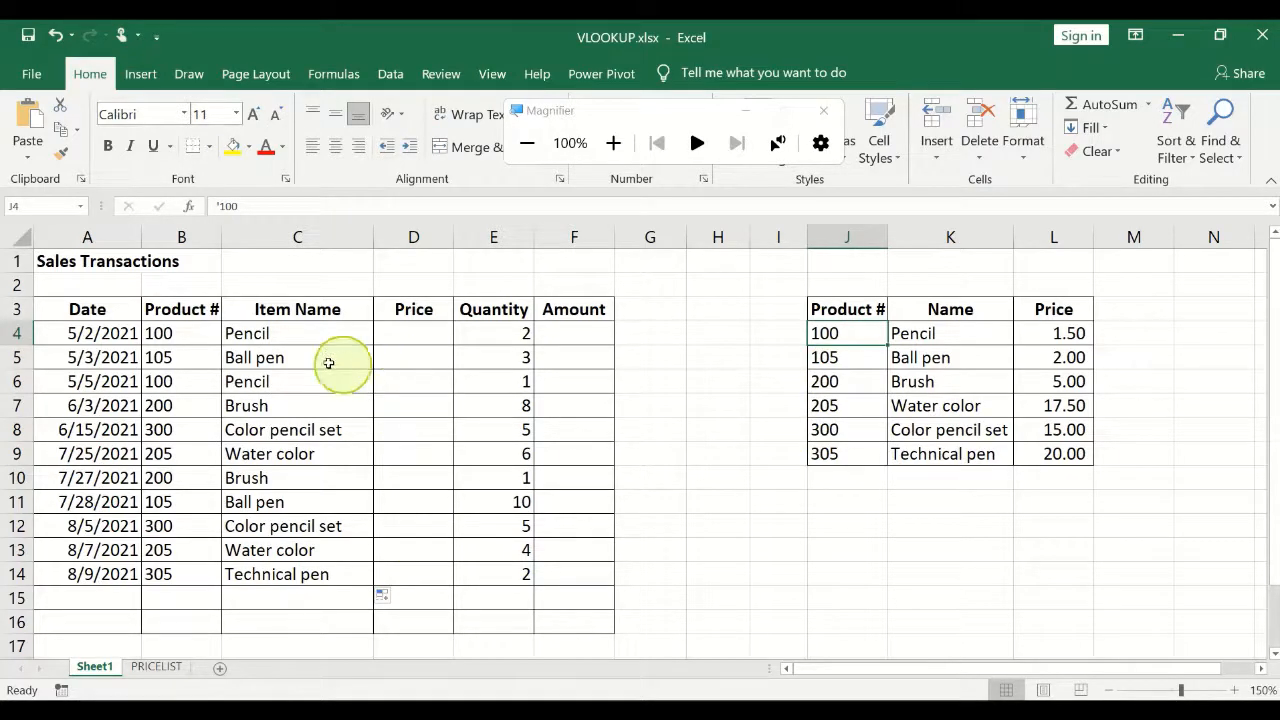
Step: Start a VLOOKUP function in cell D4 of the Price column with B4 as the Lookup_value
{"action": "left_click", "coordinate": [409, 332]}
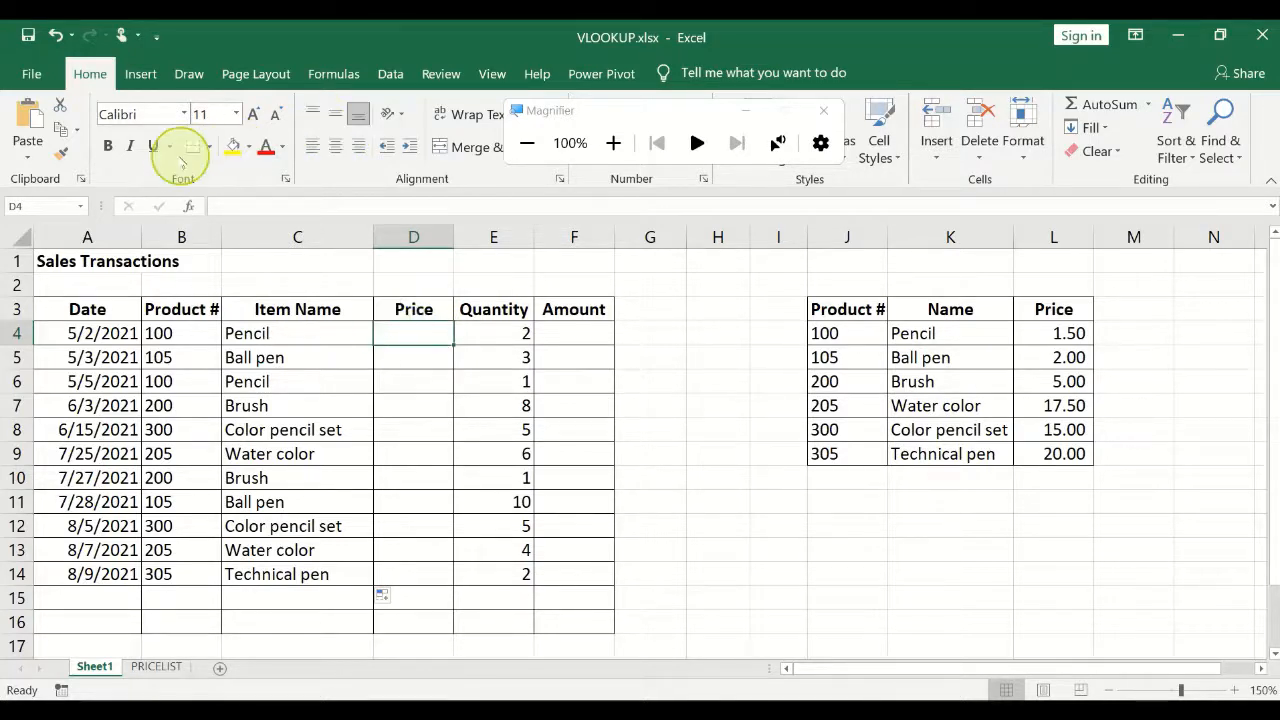
{"action": "left_click", "coordinate": [188, 207]}
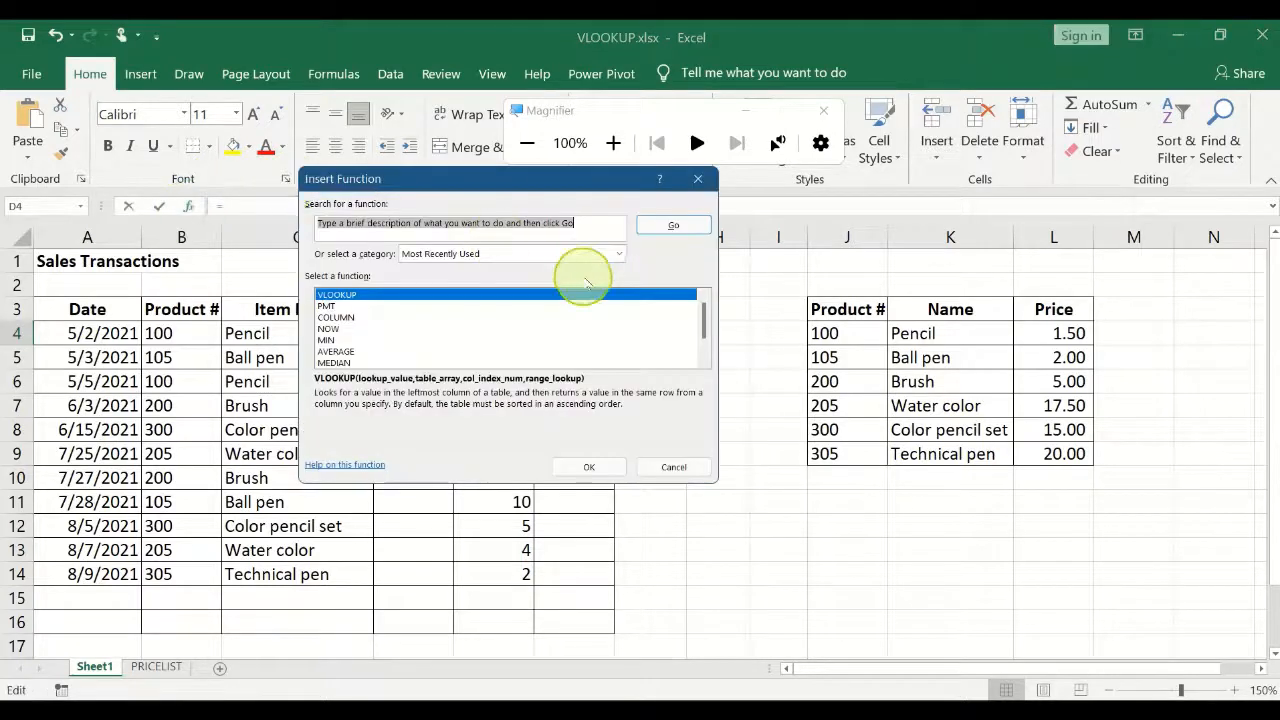
{"action": "left_click", "coordinate": [336, 294]}
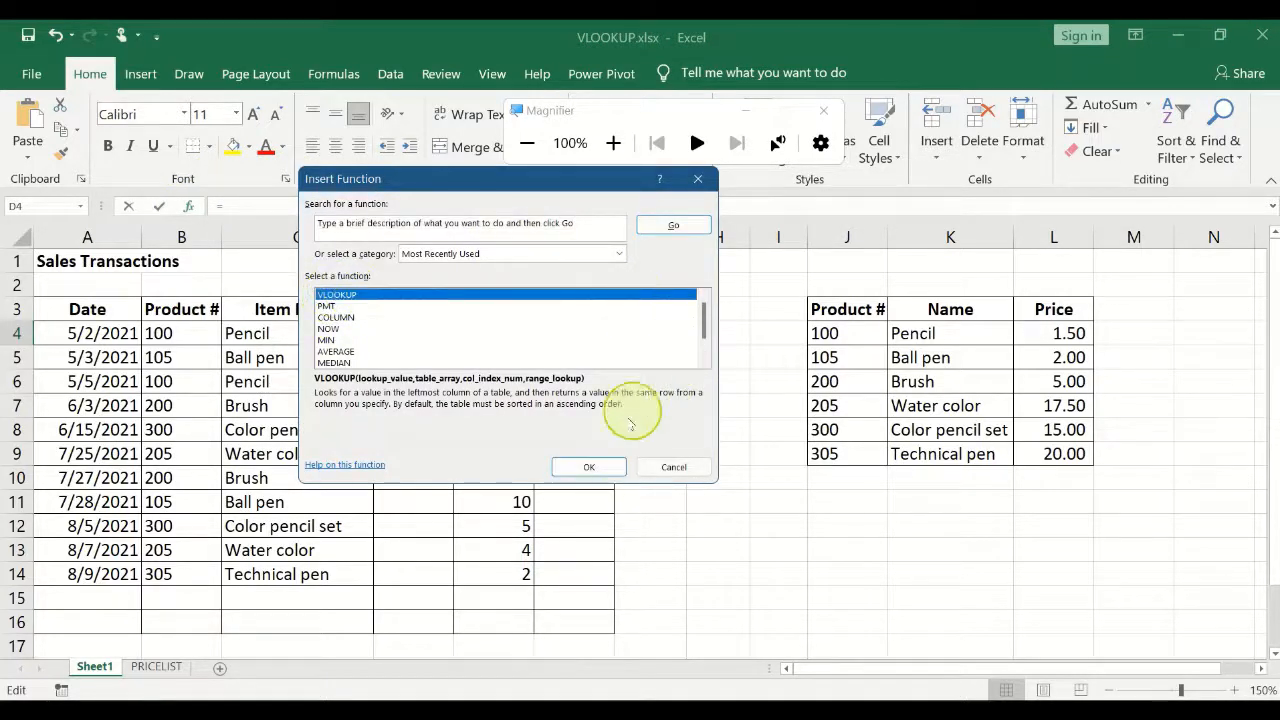
{"action": "left_click", "coordinate": [593, 467]}
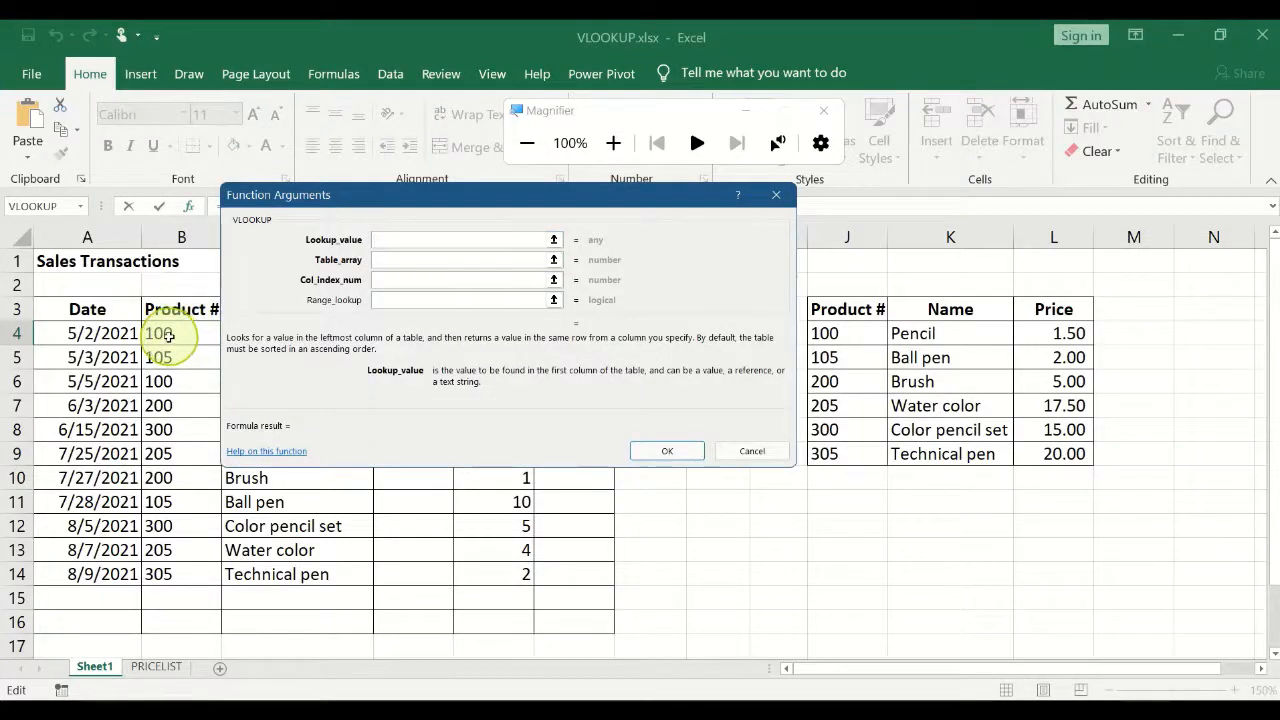
{"action": "left_click_drag", "start_coordinate": [405, 201], "coordinate": [505, 194]}
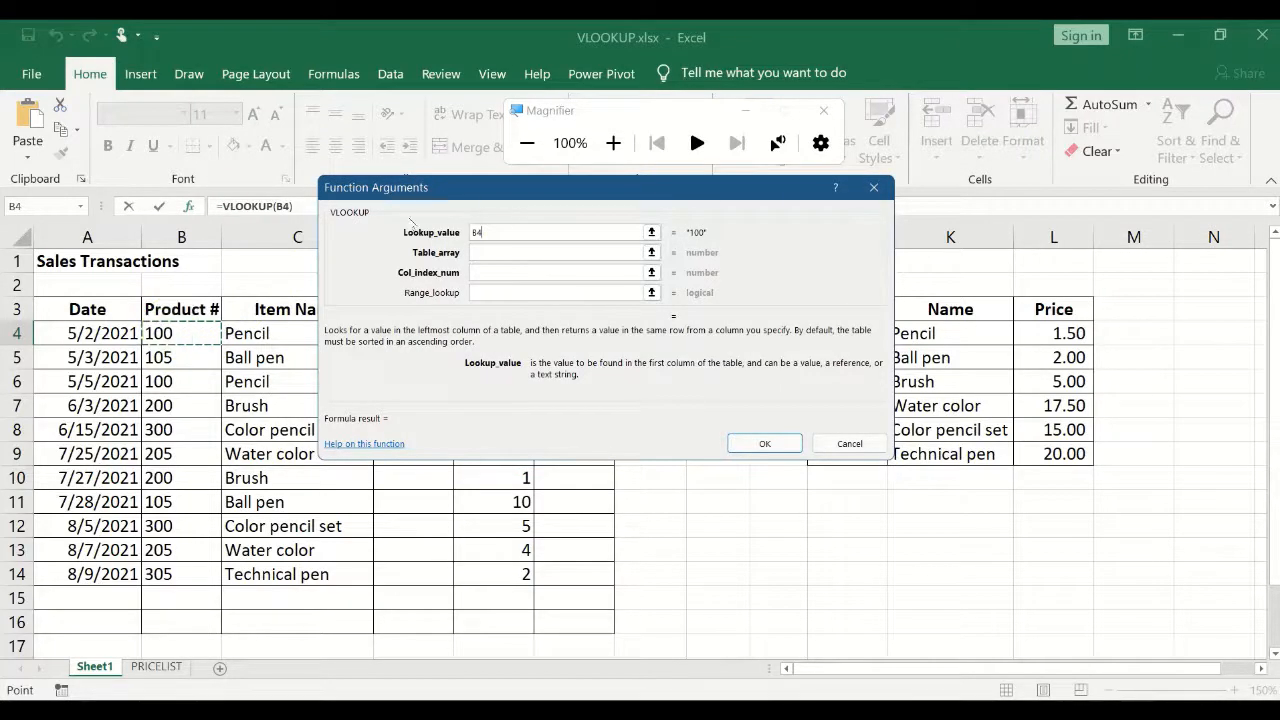
{"action": "left_click_drag", "start_coordinate": [468, 193], "coordinate": [296, 224]}
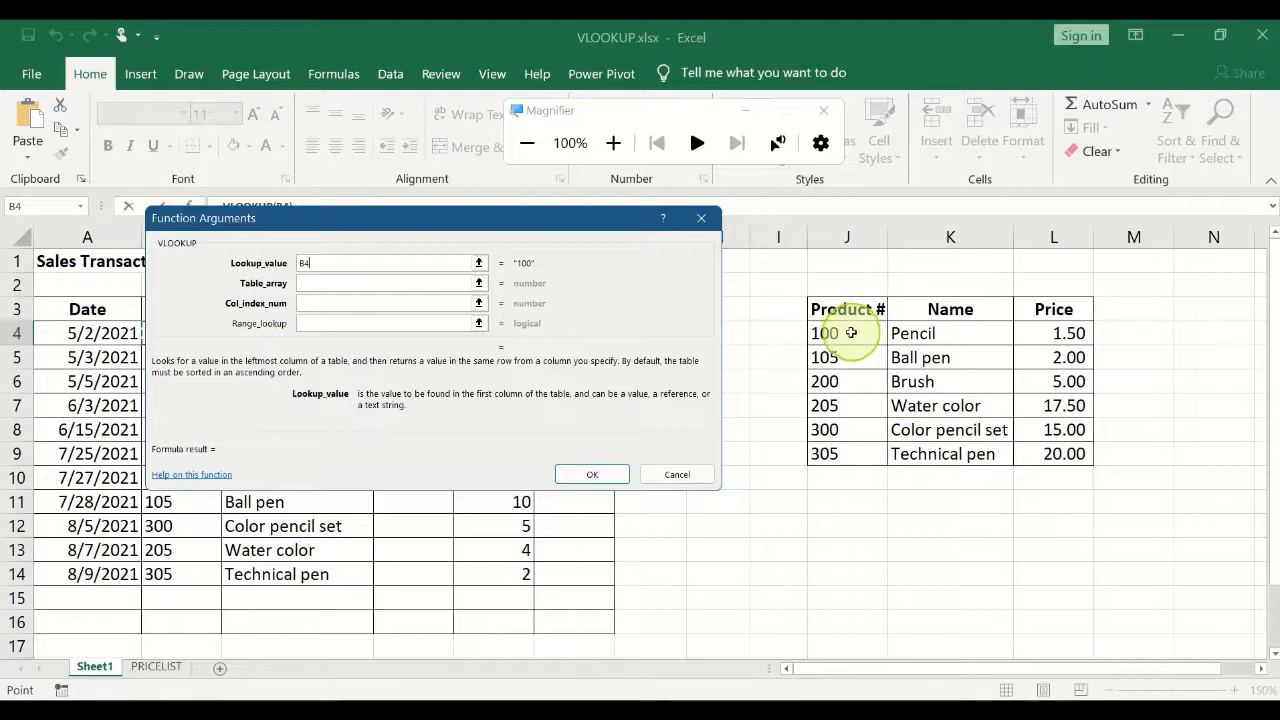
Step: Set the Table_array to the price list data in J4:L9 as a relative range
{"action": "left_click", "coordinate": [313, 282]}
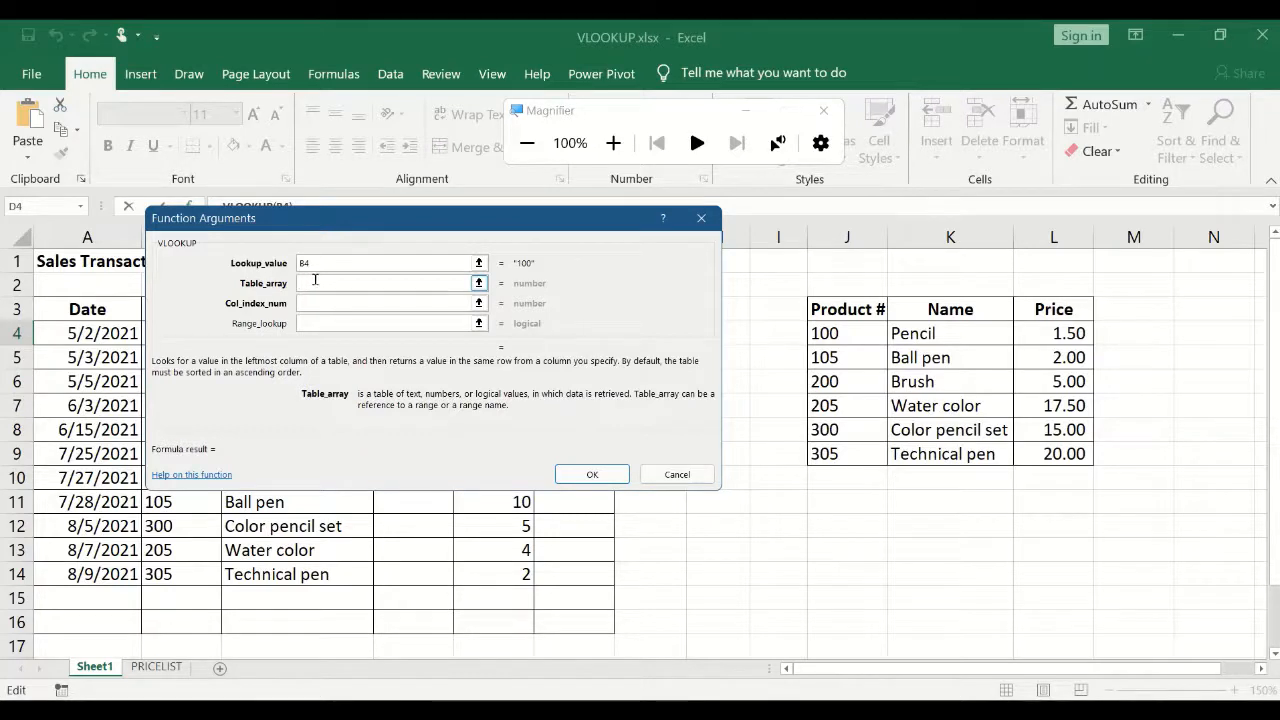
{"action": "left_click_drag", "start_coordinate": [823, 334], "coordinate": [1056, 453]}
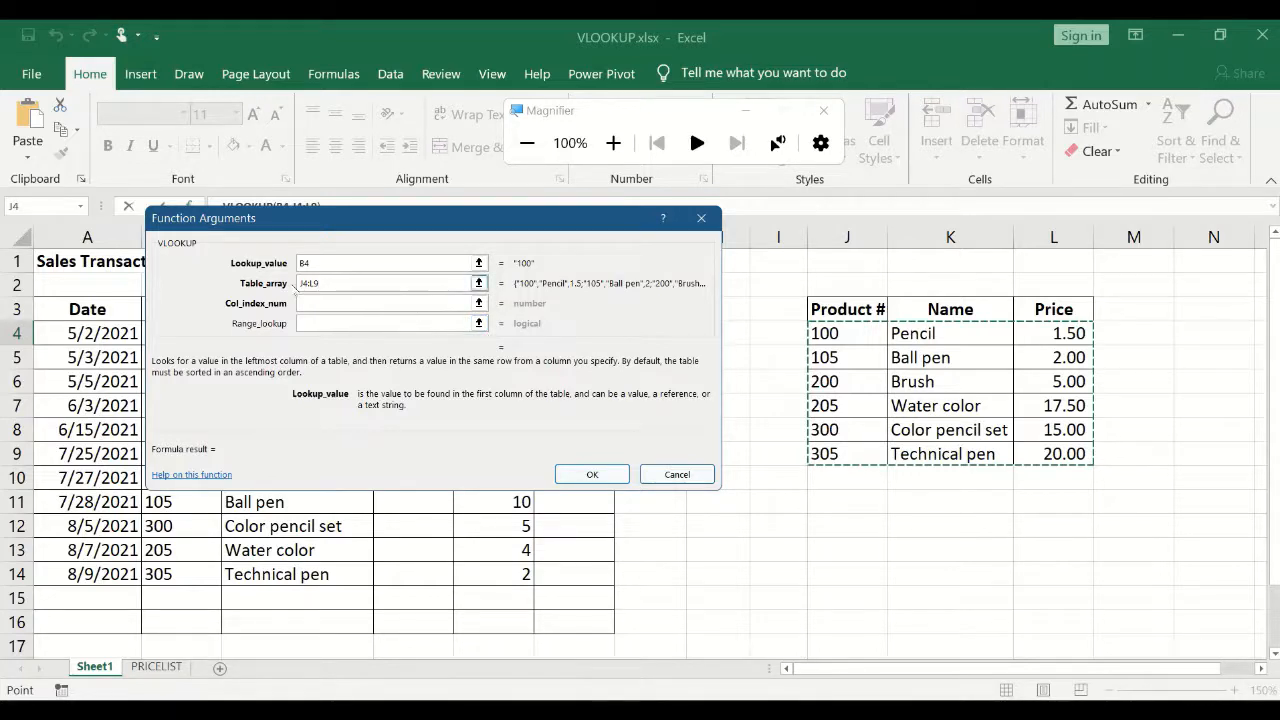
{"action": "left_click_drag", "start_coordinate": [270, 279], "coordinate": [260, 275]}
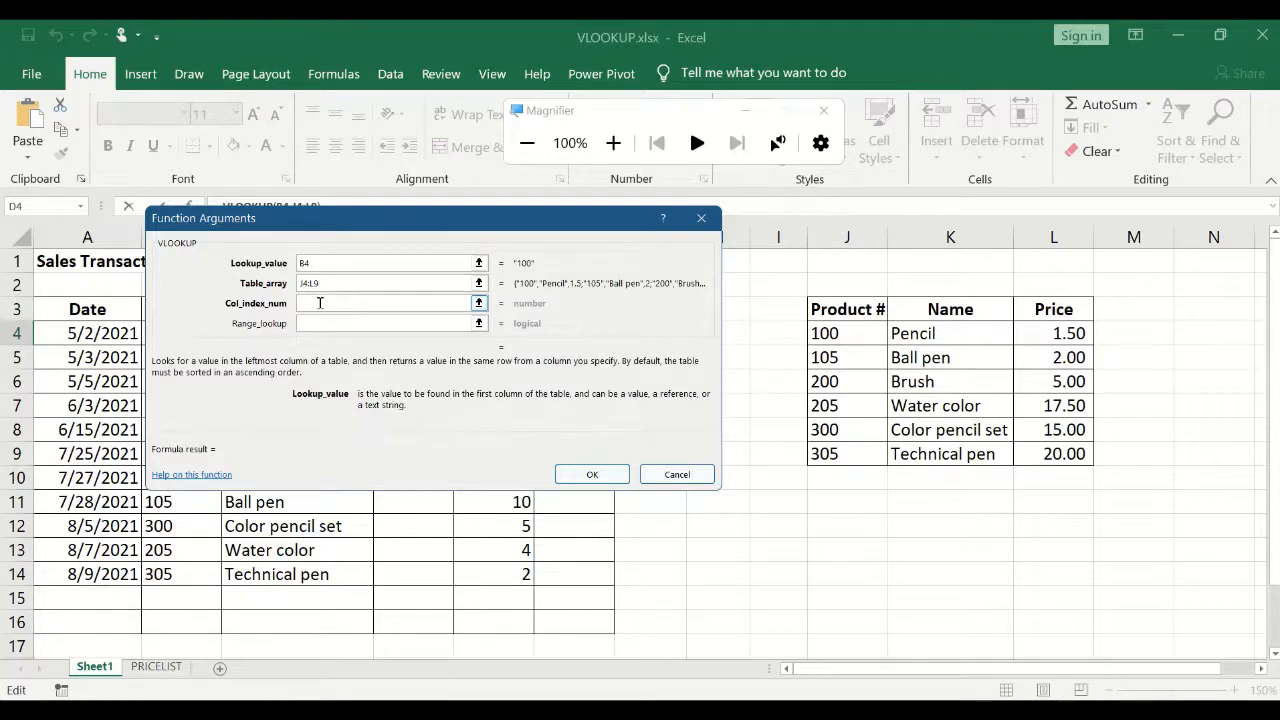
Step: Set Col_index_num to 3 for the Price column, leave Range_lookup empty, and confirm the VLOOKUP in cell D4
{"action": "left_click", "coordinate": [321, 303]}
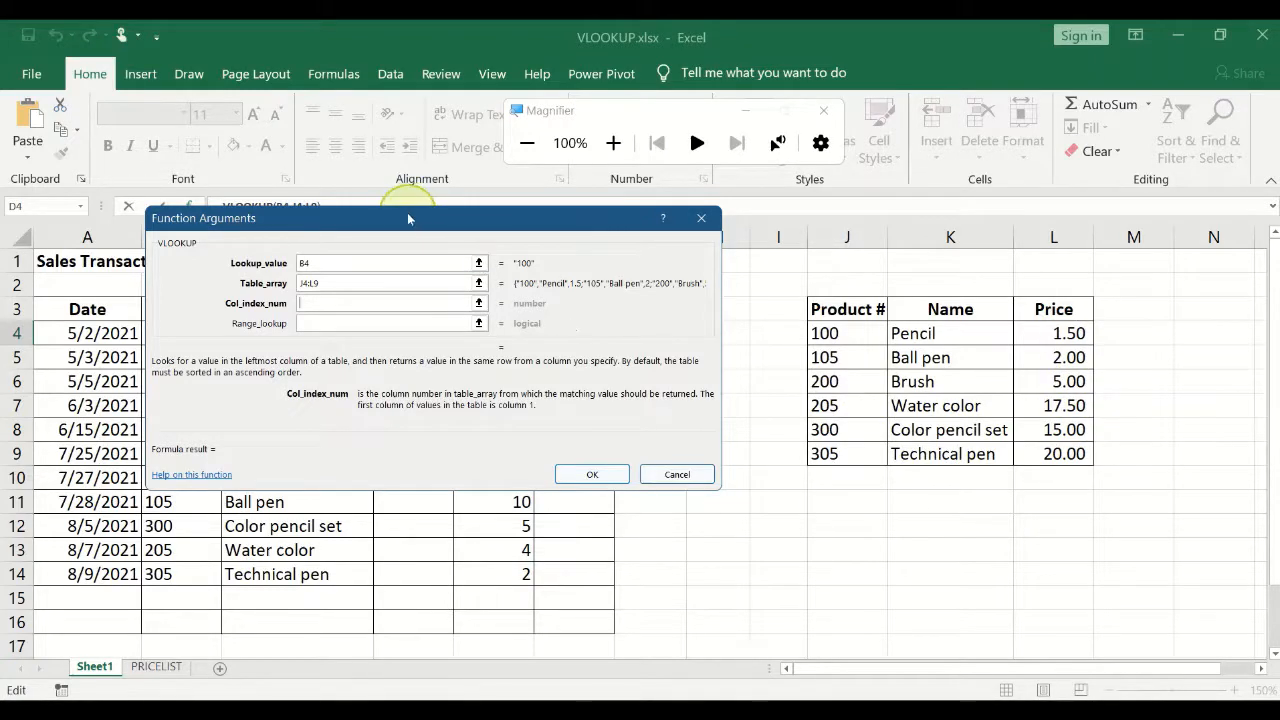
{"action": "left_click_drag", "start_coordinate": [408, 213], "coordinate": [720, 193]}
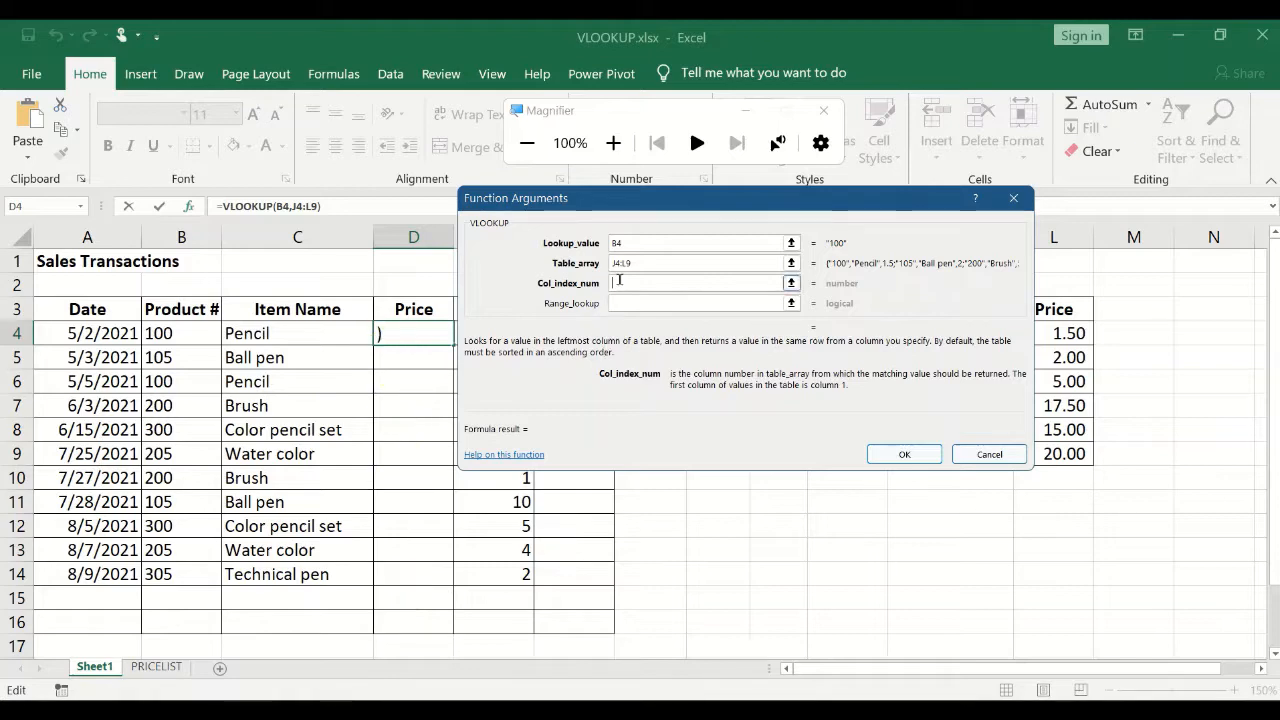
{"action": "left_click_drag", "start_coordinate": [727, 205], "coordinate": [527, 242]}
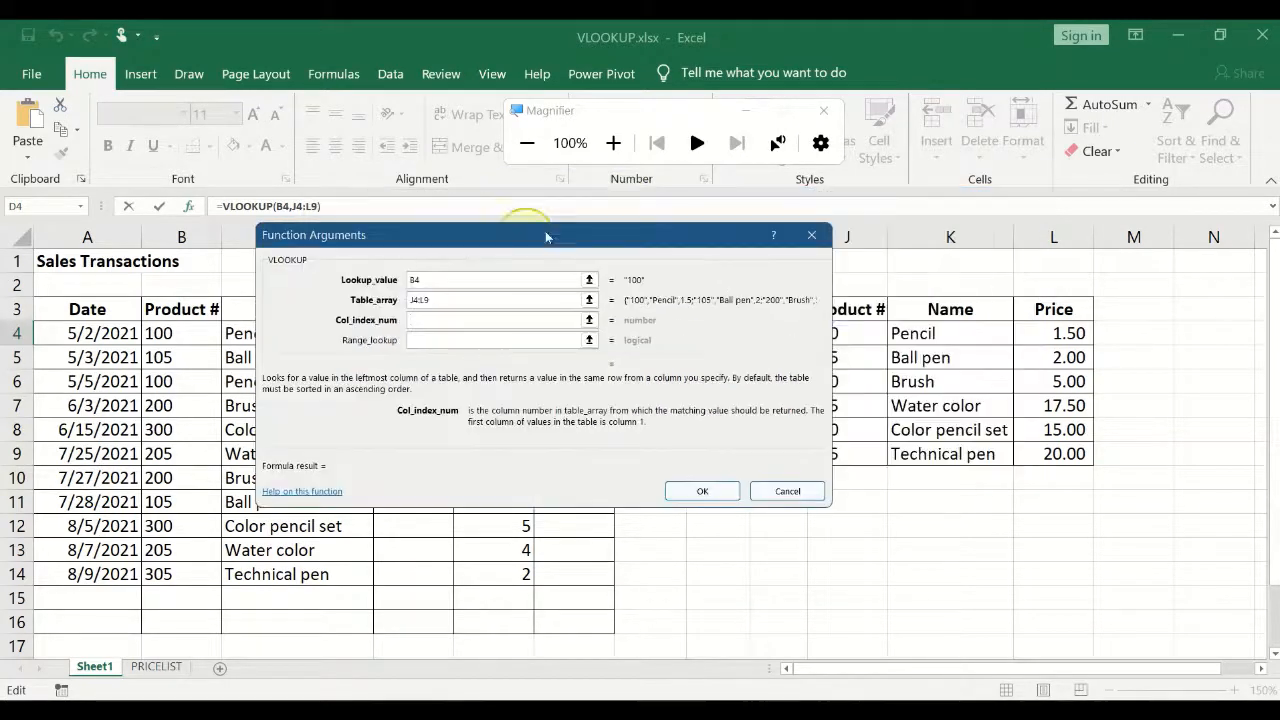
{"action": "left_click_drag", "start_coordinate": [703, 241], "coordinate": [640, 263]}
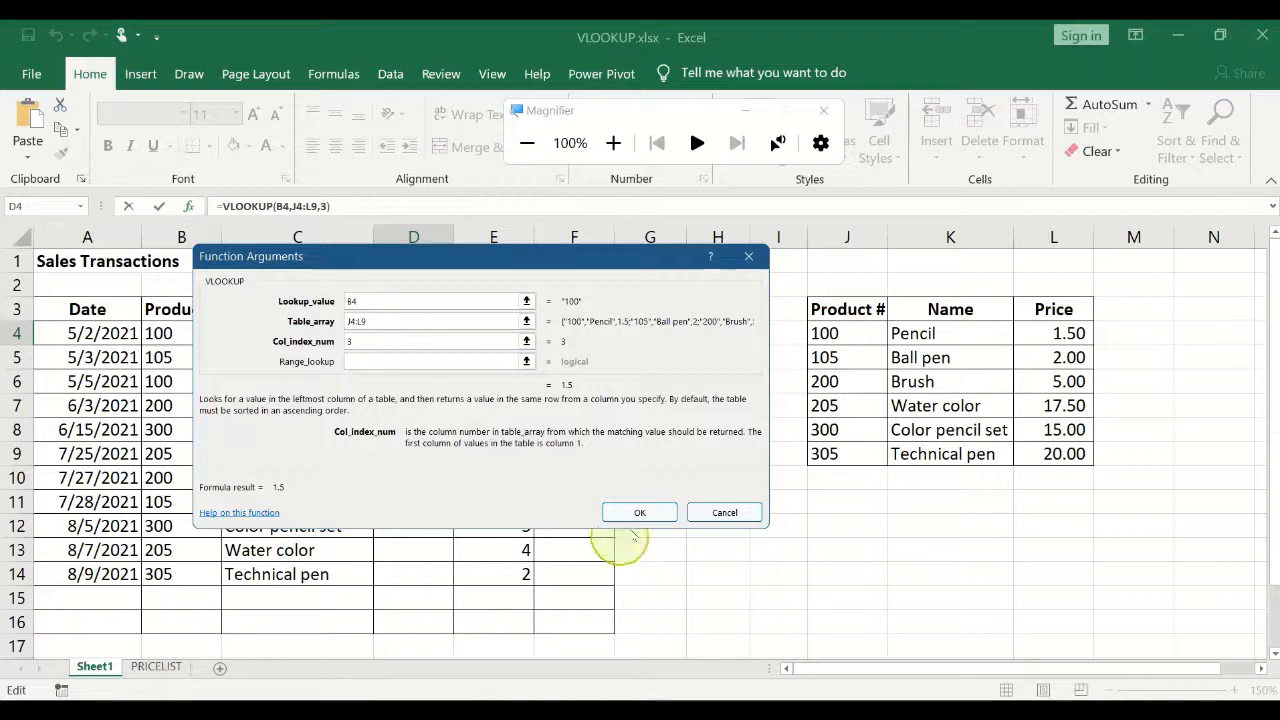
{"action": "left_click", "coordinate": [641, 513]}
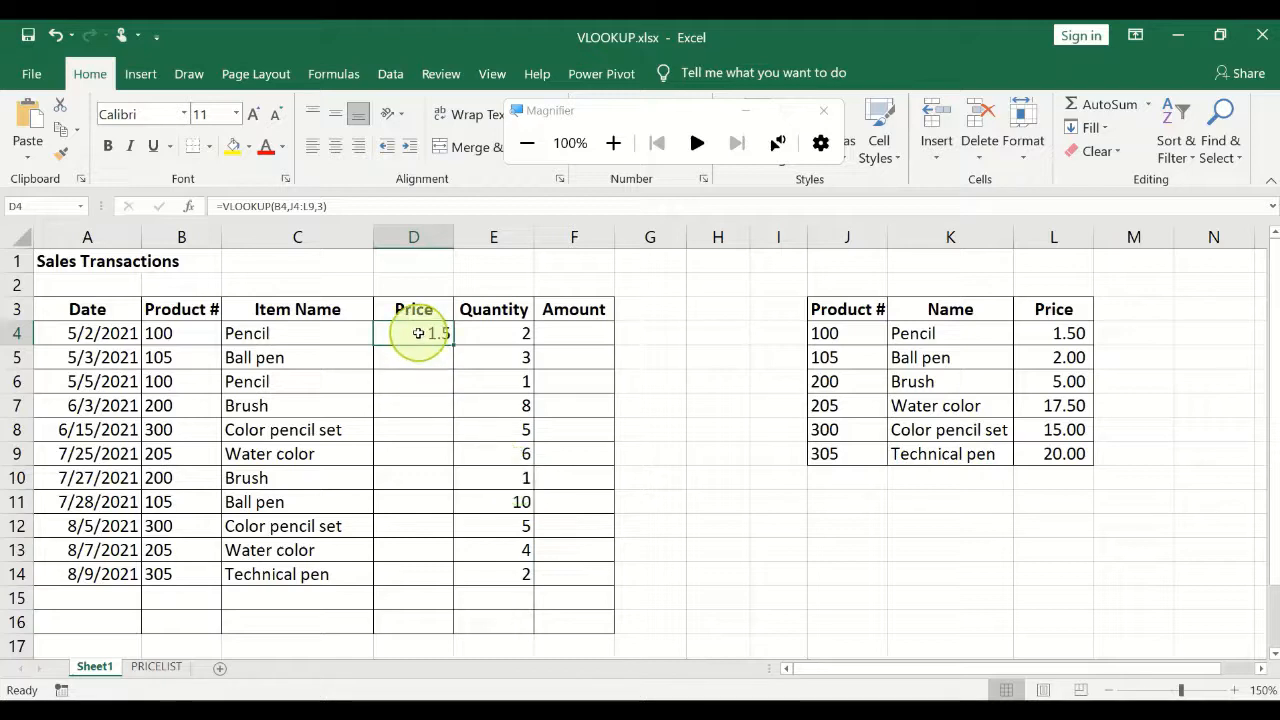
Step: Close the Magnifier window and apply the comma number style to the Price cells D4 through D14
{"action": "left_click_drag", "start_coordinate": [417, 331], "coordinate": [403, 566]}
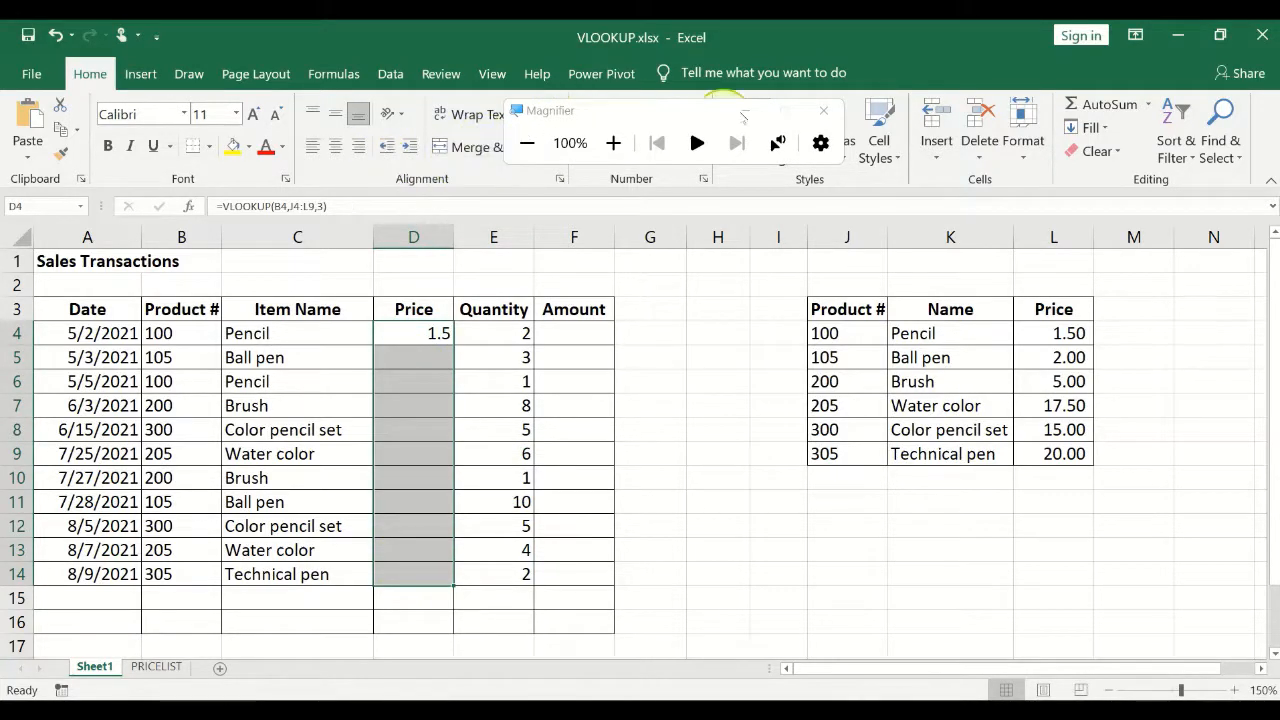
{"action": "left_click", "coordinate": [823, 110]}
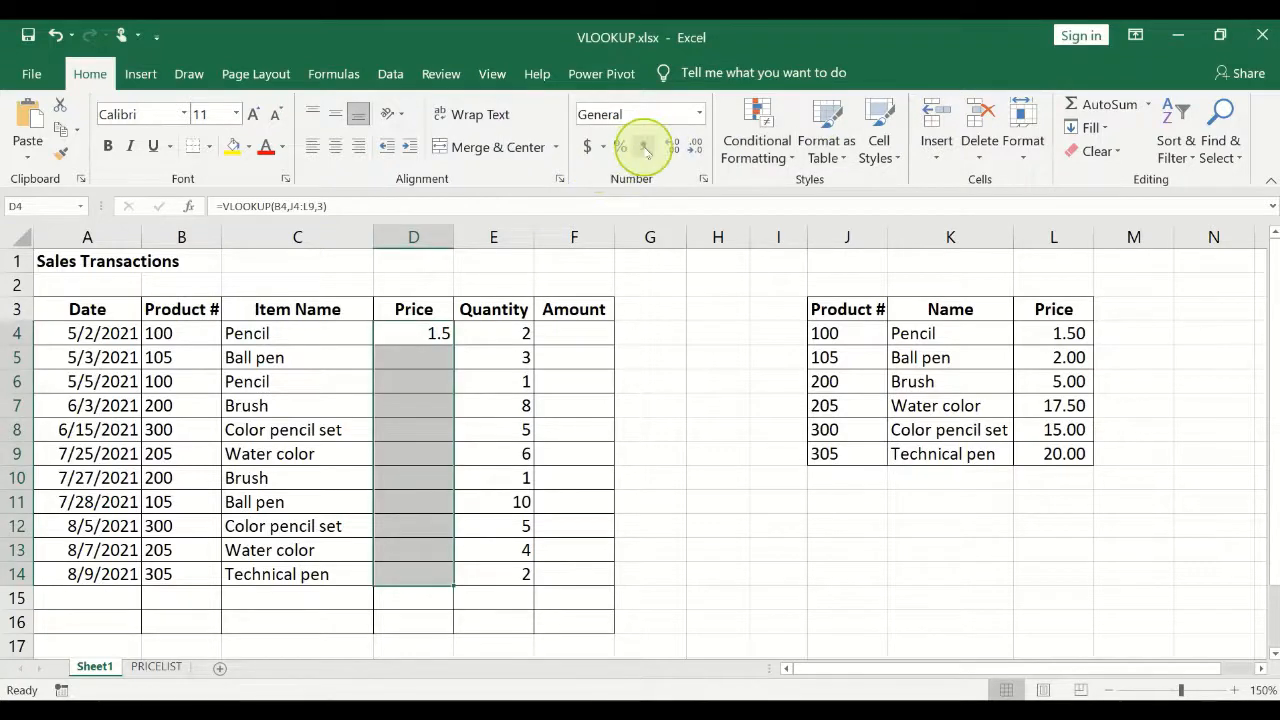
{"action": "left_click", "coordinate": [645, 148]}
{"action": "left_click", "coordinate": [412, 358]}
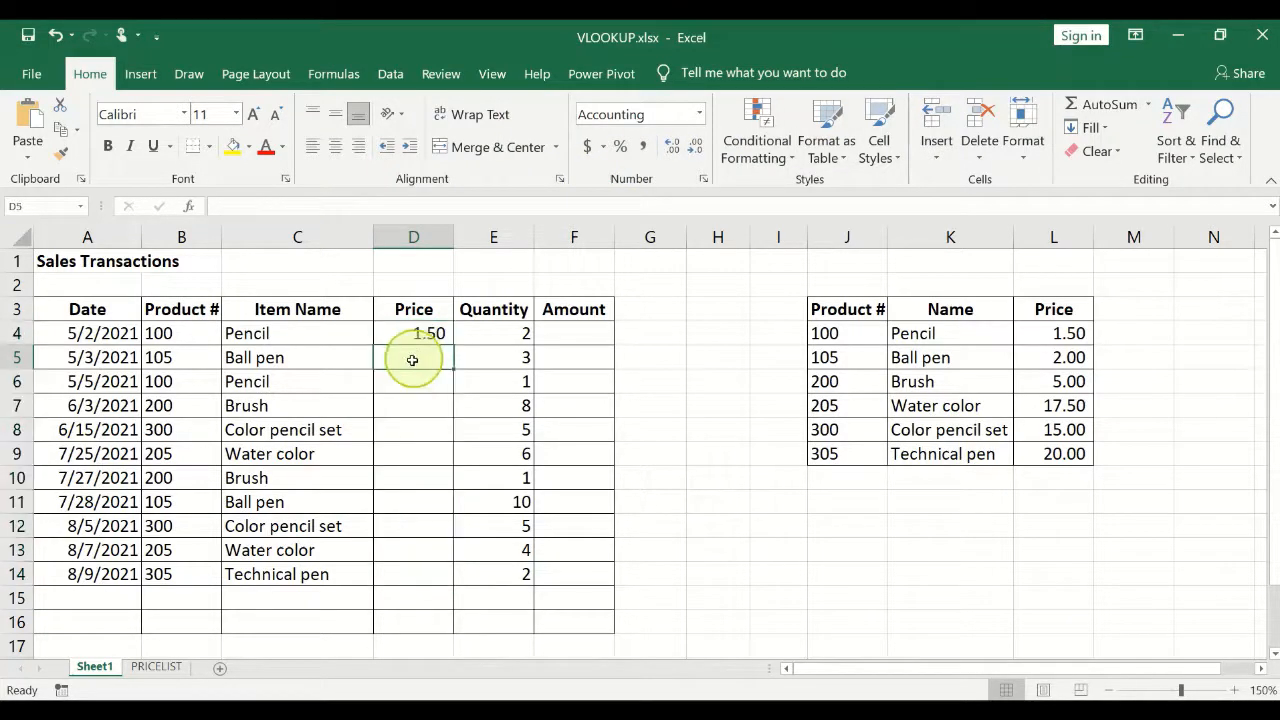
Step: Review the VLOOKUP formula in D4 without changing it and copy it down the Price column through D14
{"action": "left_click", "coordinate": [410, 334]}
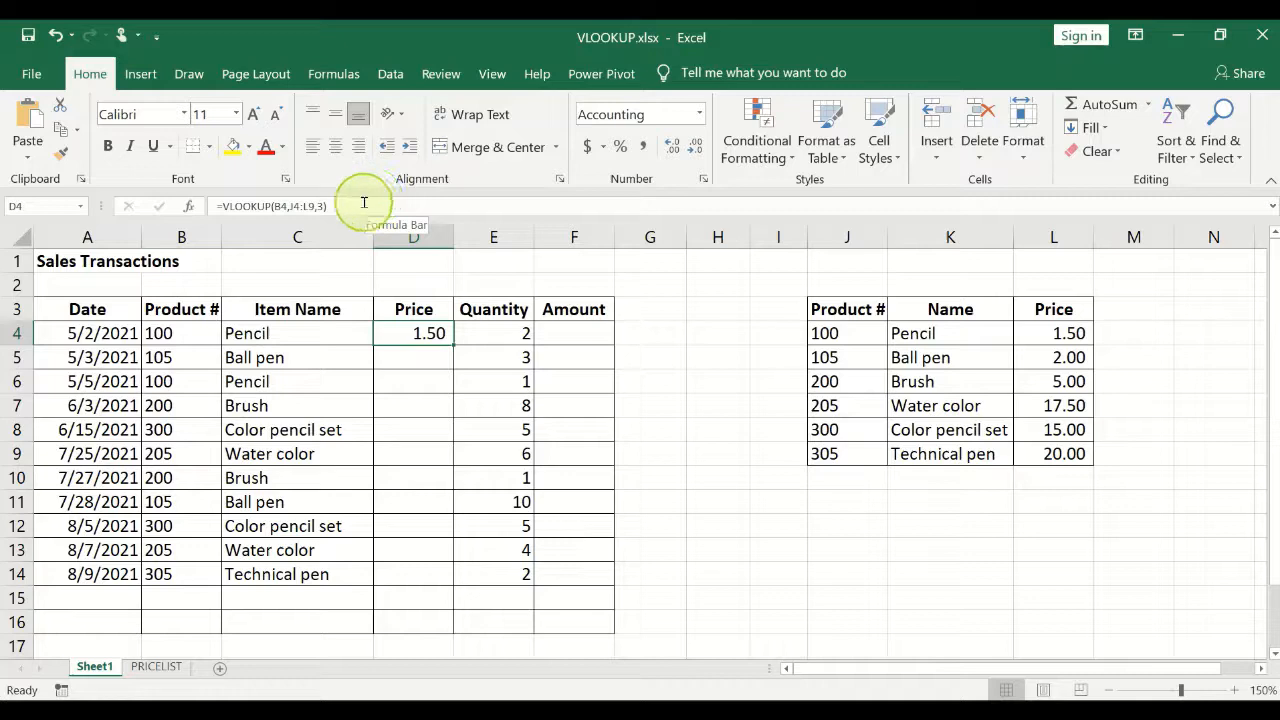
{"action": "double_click", "coordinate": [414, 334]}
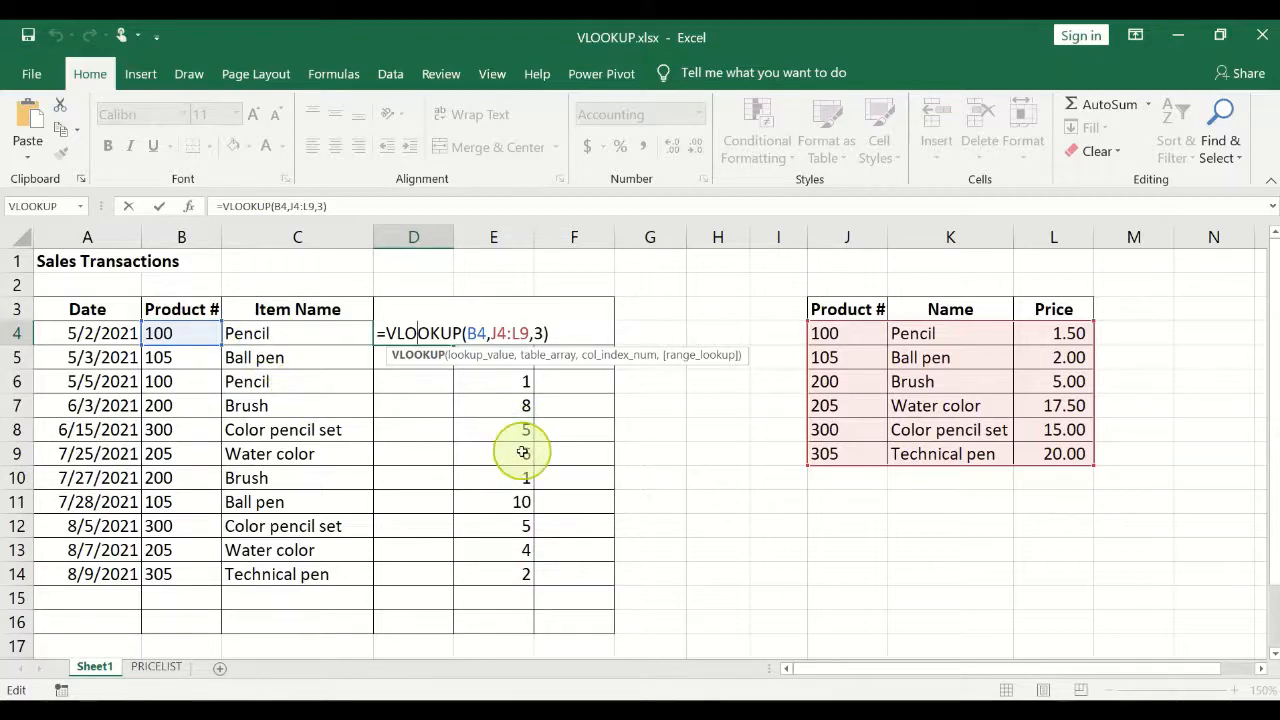
{"action": "key", "text": "ctrl+Return"}
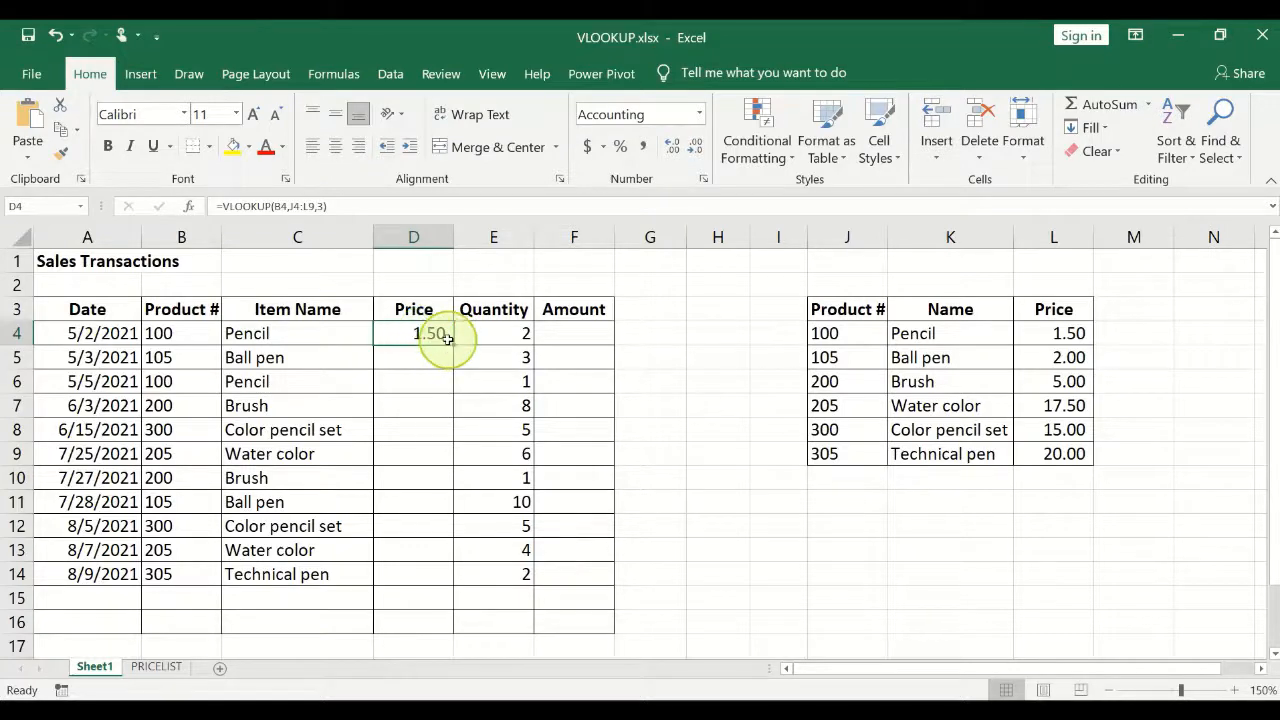
{"action": "left_click_drag", "start_coordinate": [452, 347], "coordinate": [425, 579]}
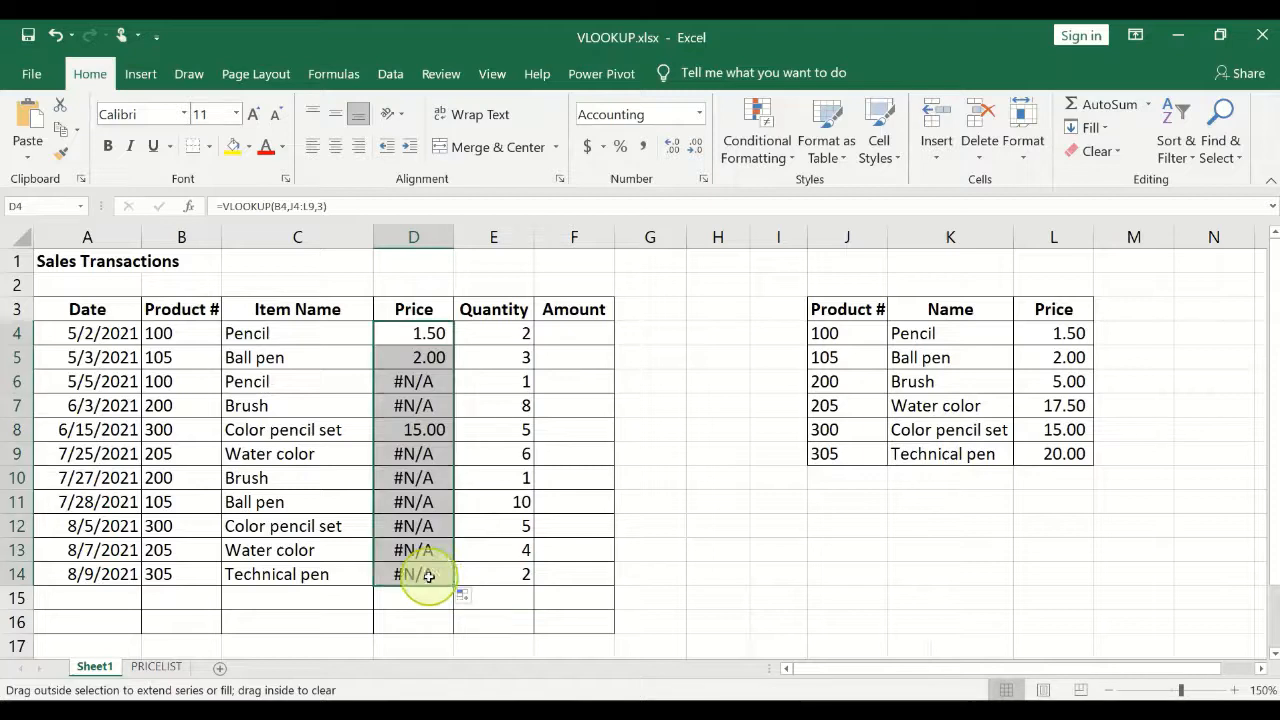
Step: Compare the VLOOKUP formulas in Price cells D4 and D5, examining which price list range each one references, without changing them
{"action": "left_click", "coordinate": [400, 356]}
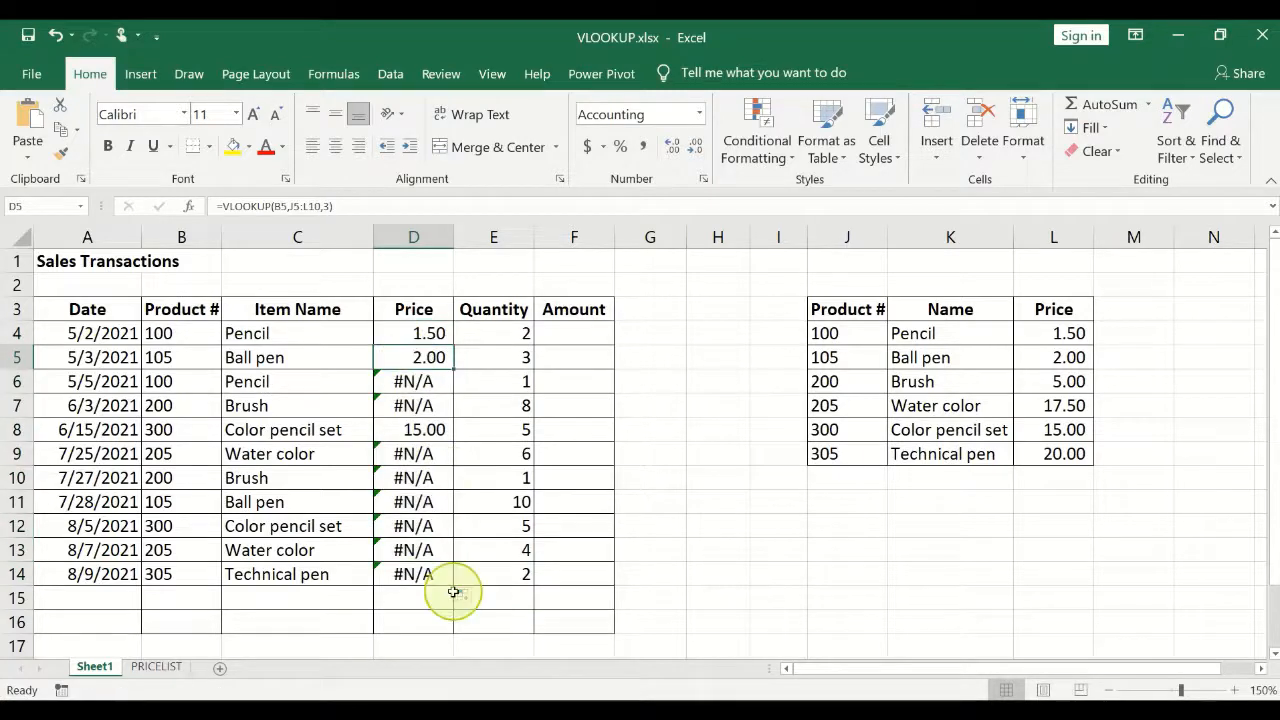
{"action": "left_click", "coordinate": [416, 330]}
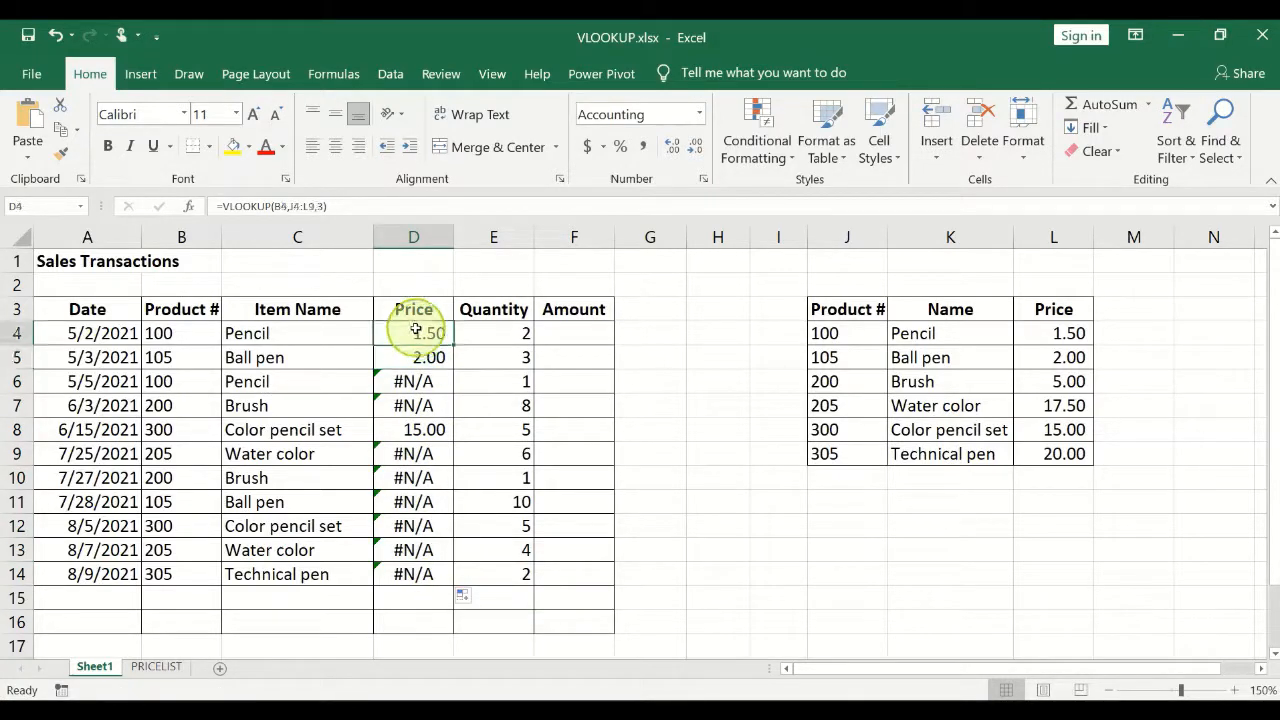
{"action": "double_click", "coordinate": [415, 334]}
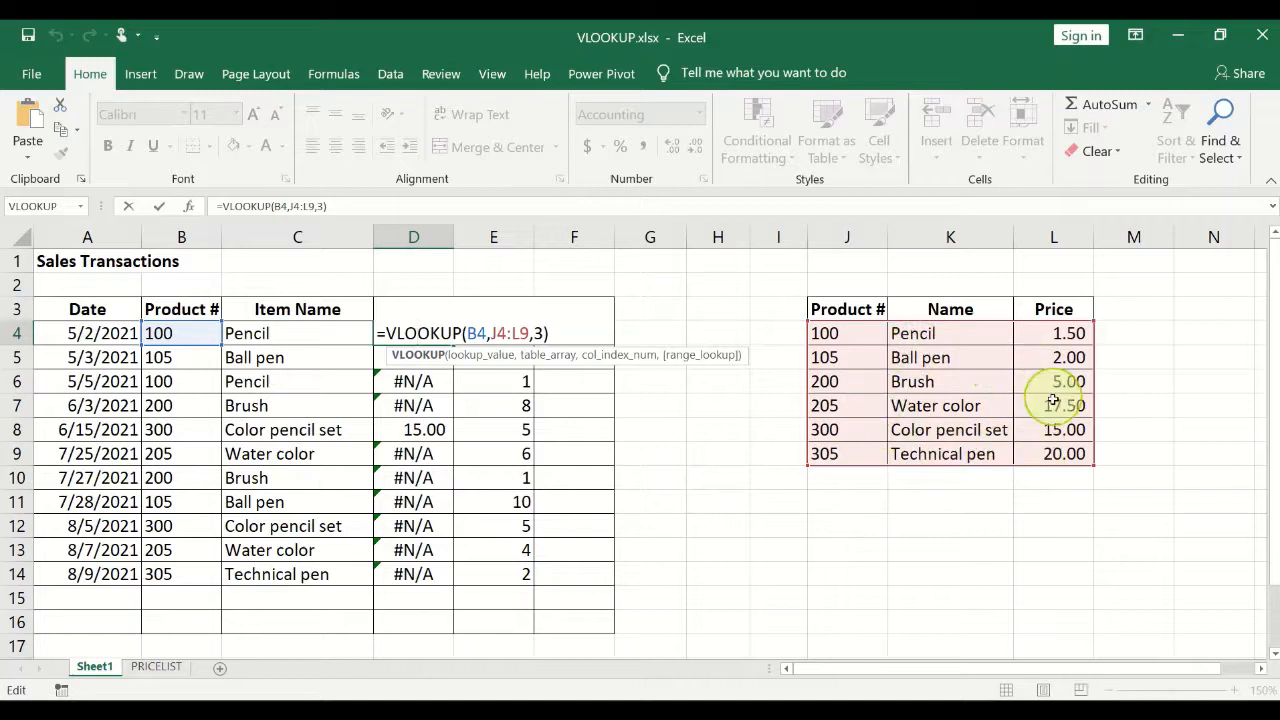
{"action": "key", "text": "ctrl+Return"}
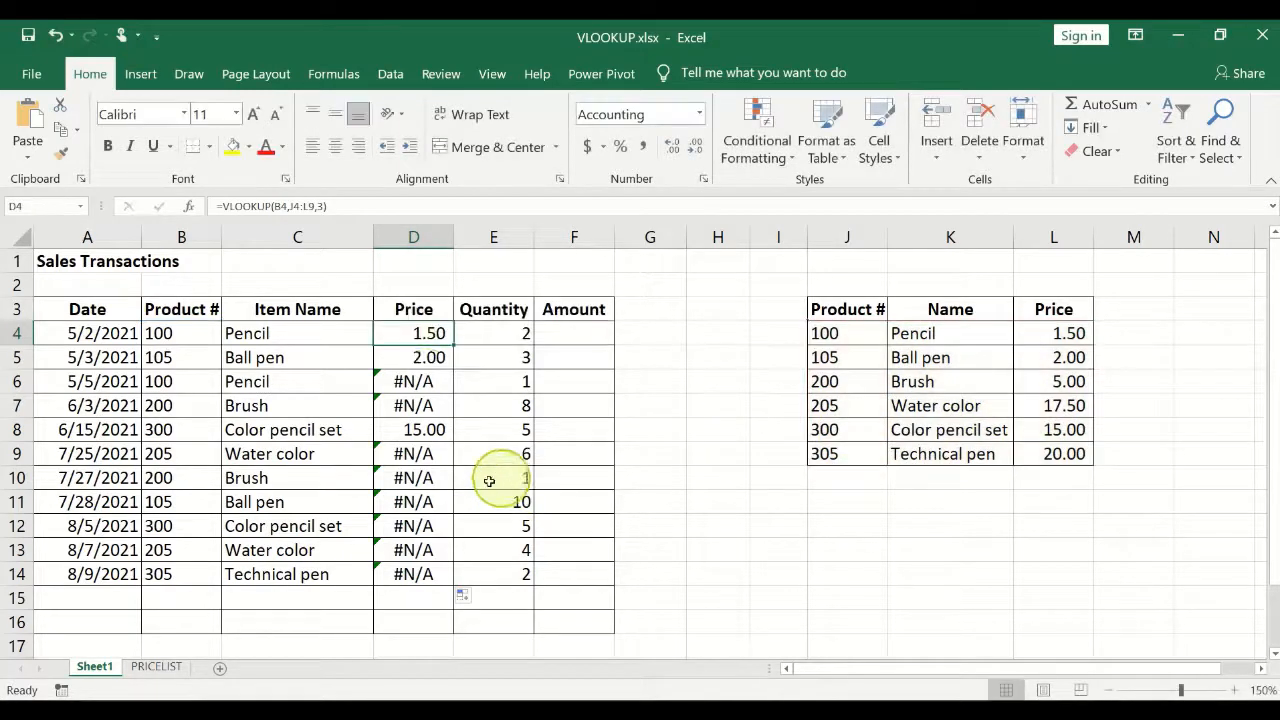
{"action": "left_click", "coordinate": [418, 357]}
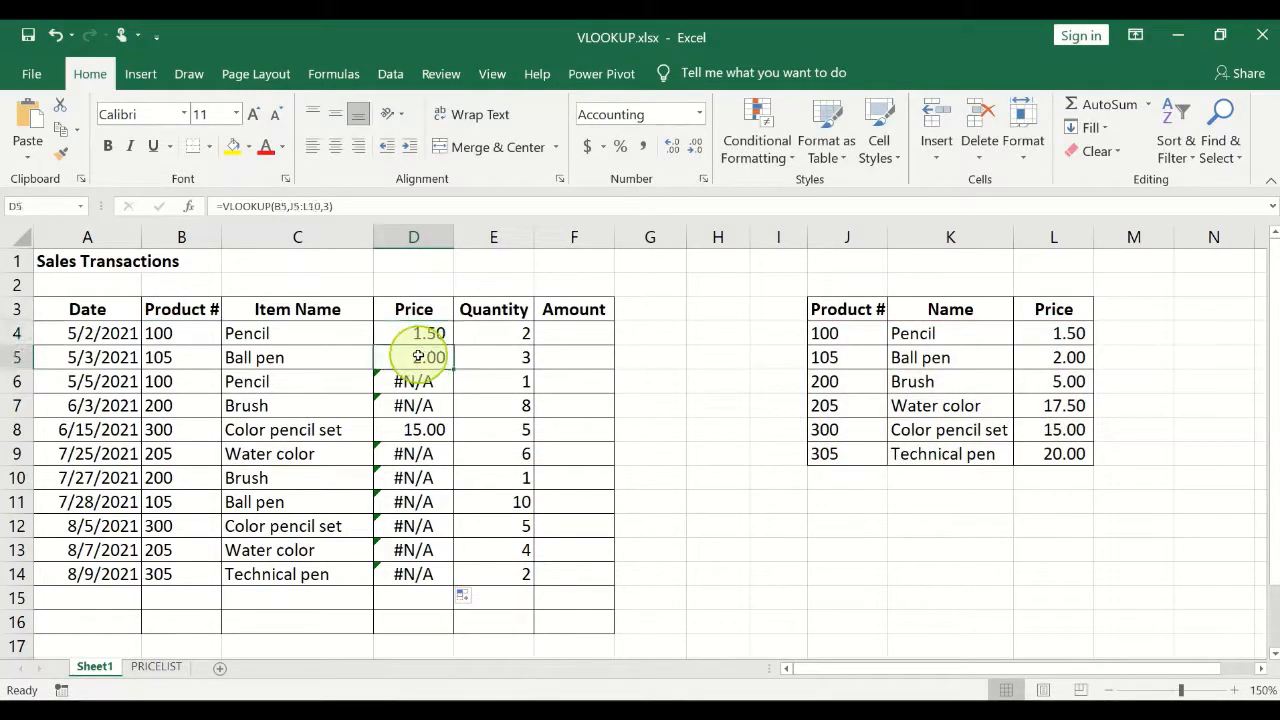
{"action": "double_click", "coordinate": [418, 357]}
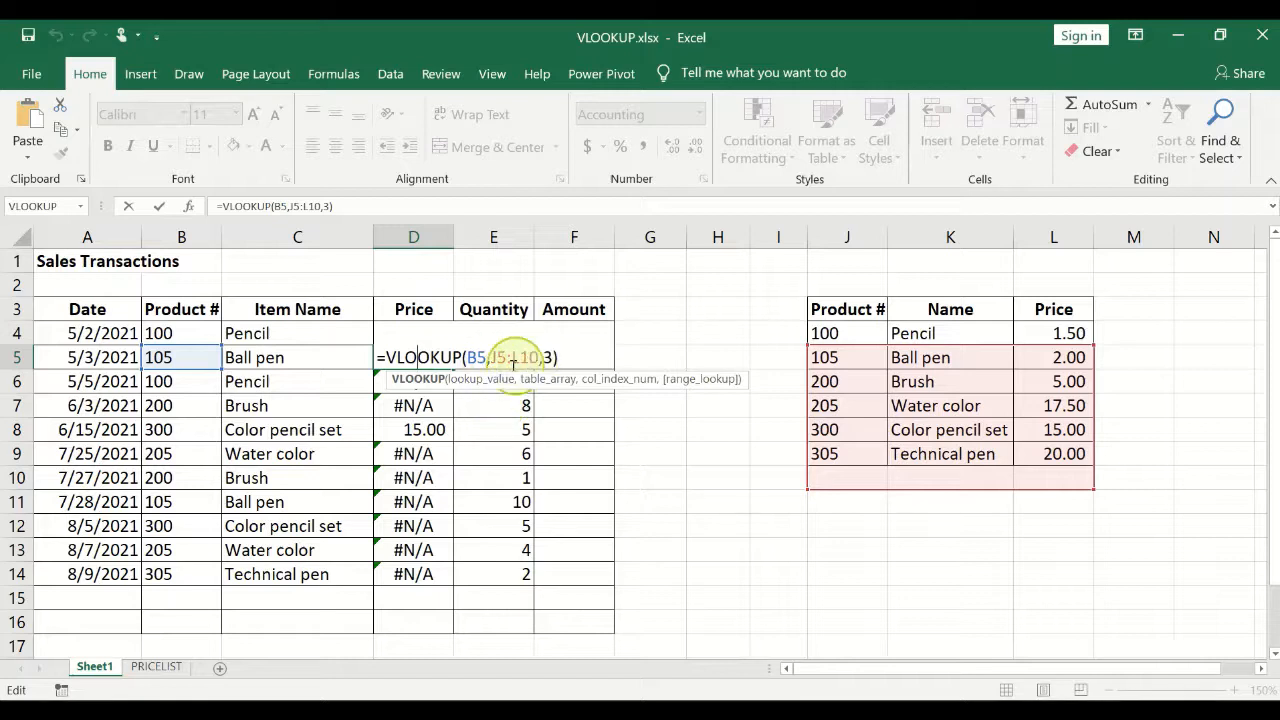
{"action": "key", "text": "ctrl+Return"}
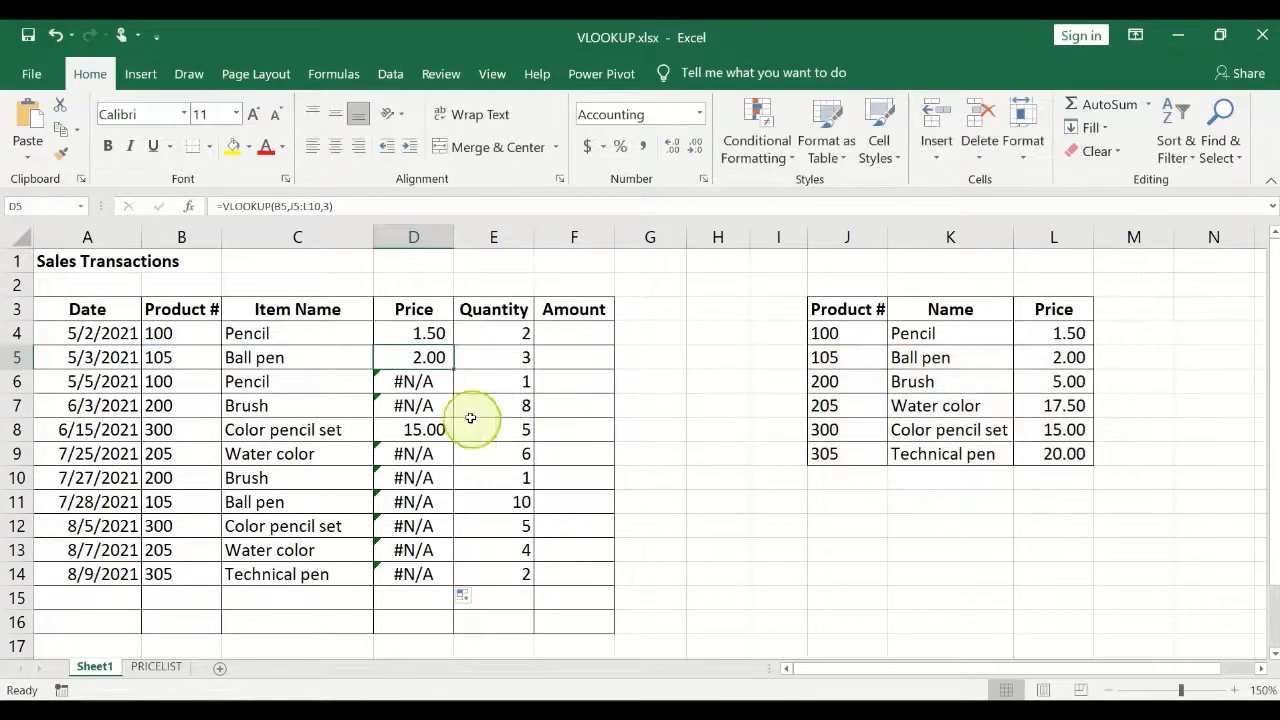
Step: Clear the copied VLOOKUP formulas from the Price column below D4, starting at D5
{"action": "left_click_drag", "start_coordinate": [431, 356], "coordinate": [414, 580]}
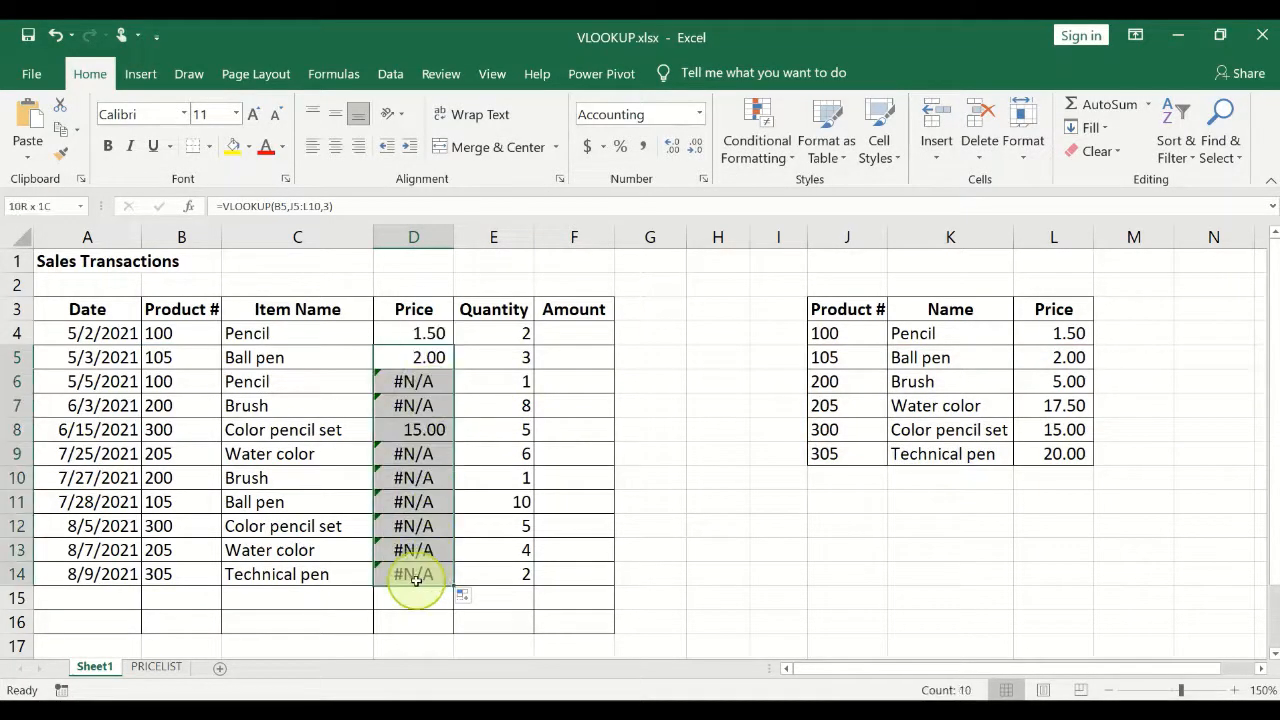
{"action": "left_click", "coordinate": [414, 576]}
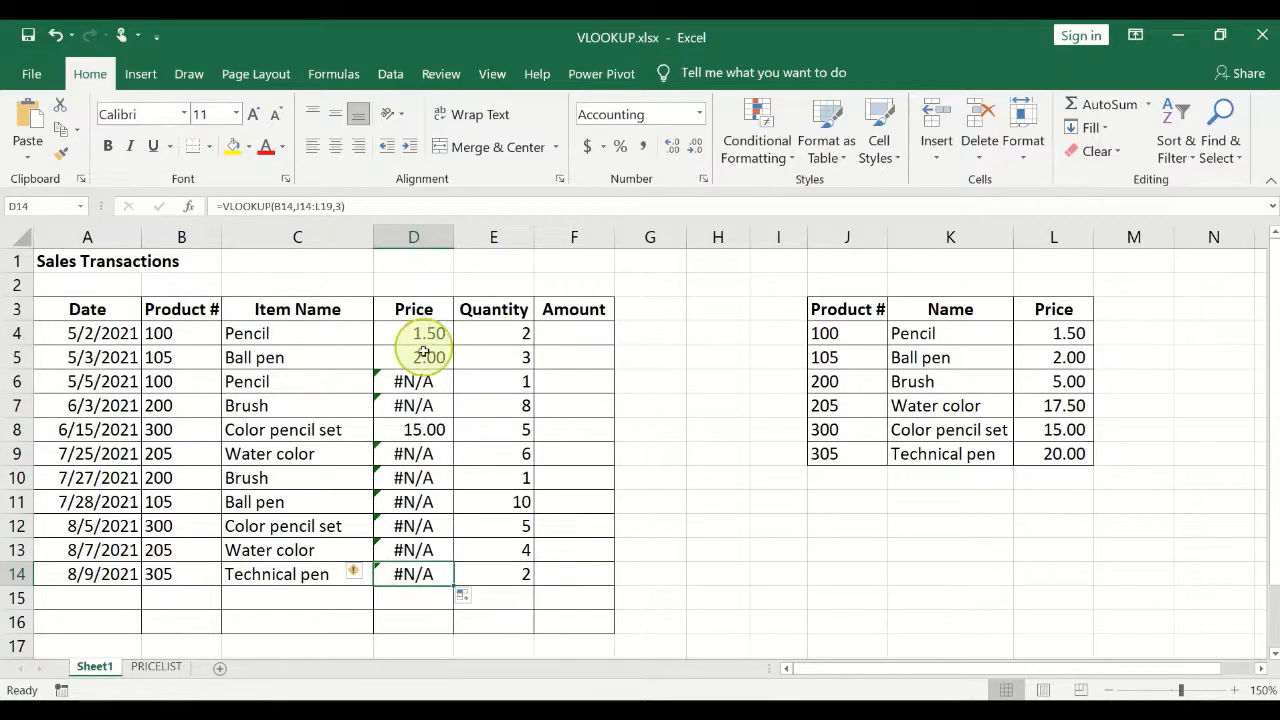
{"action": "left_click_drag", "start_coordinate": [428, 355], "coordinate": [421, 586]}
{"action": "key", "text": "Delete"}
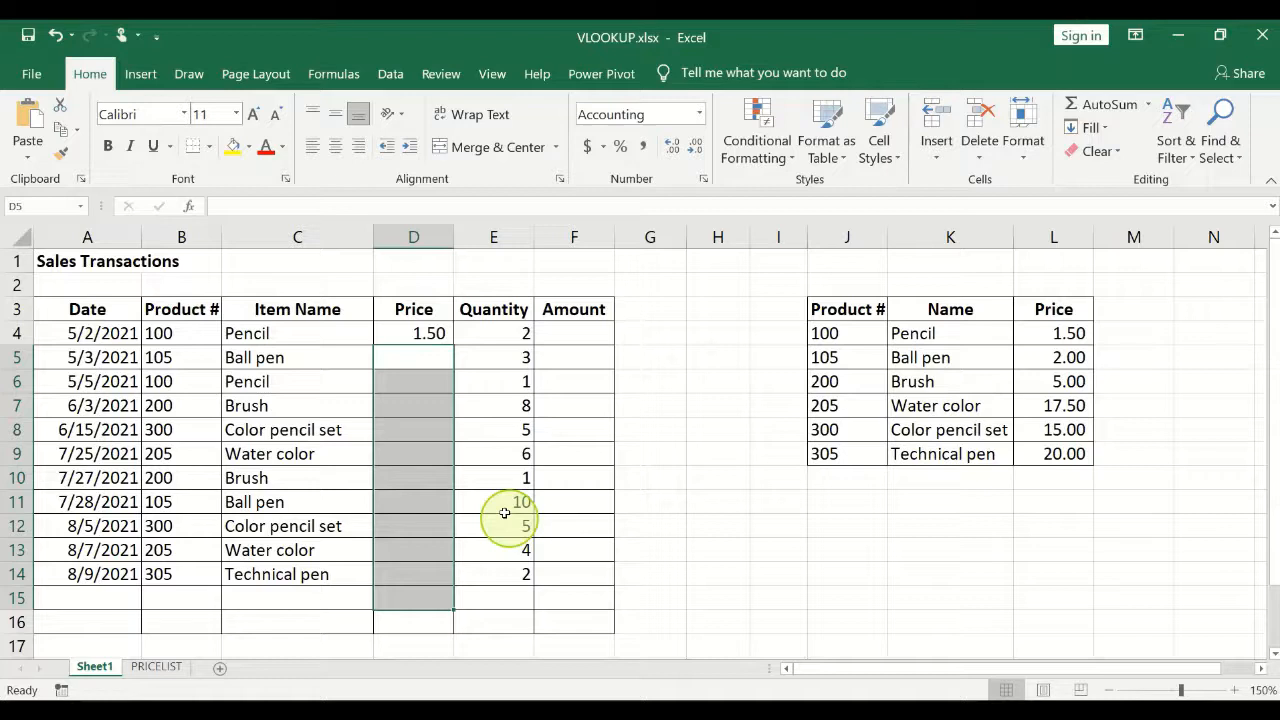
Step: Edit the VLOOKUP formula in D4 so its table array becomes the absolute range $J$4:$L$9, and confirm it
{"action": "left_click", "coordinate": [421, 336]}
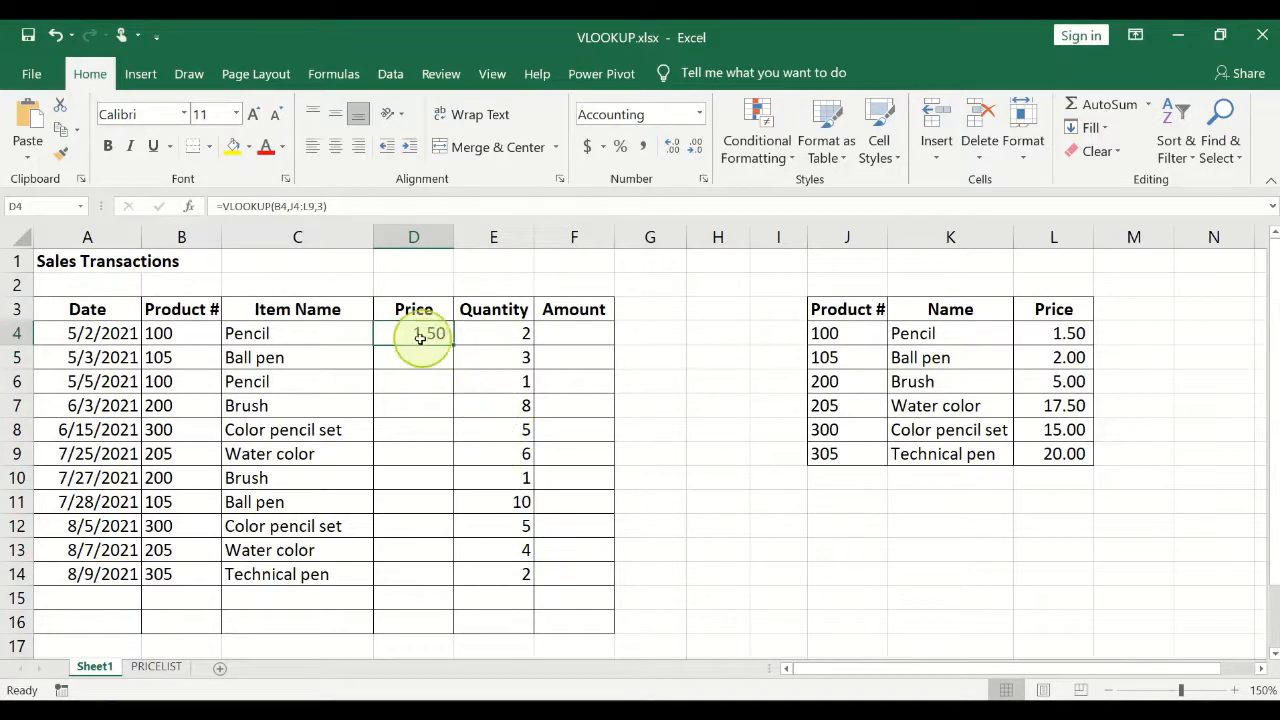
{"action": "double_click", "coordinate": [414, 331]}
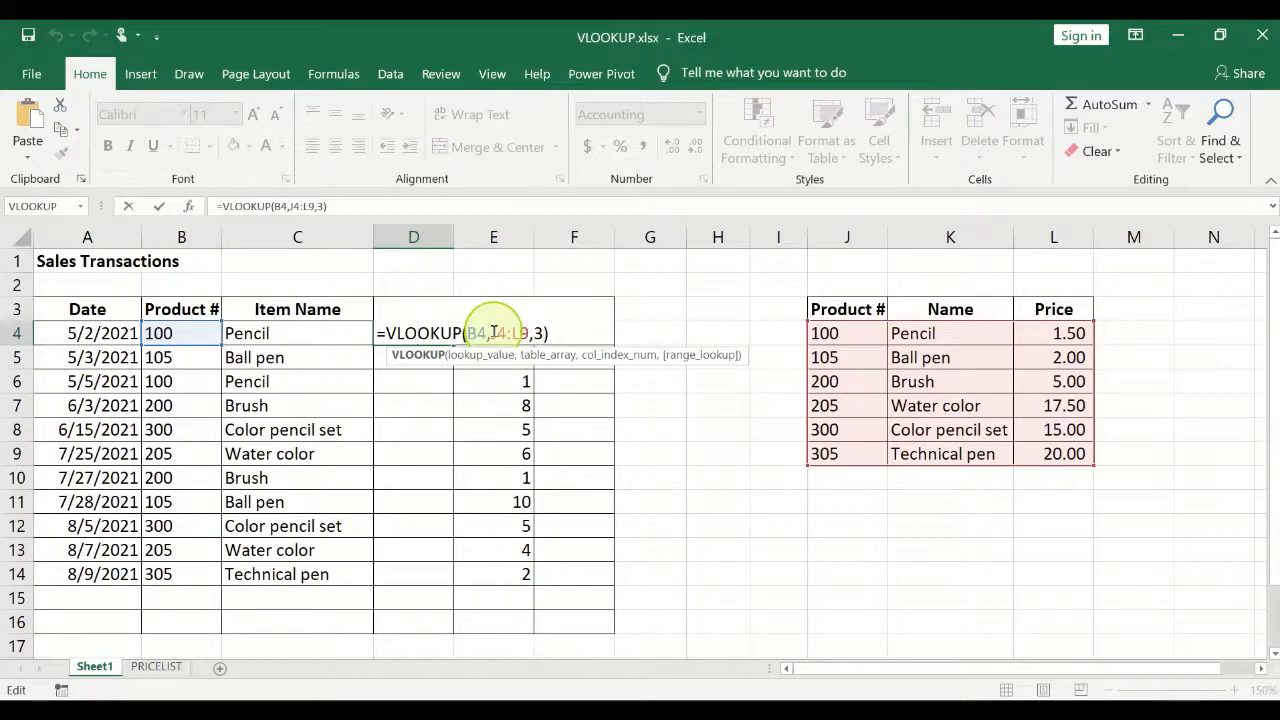
{"action": "left_click", "coordinate": [494, 333]}
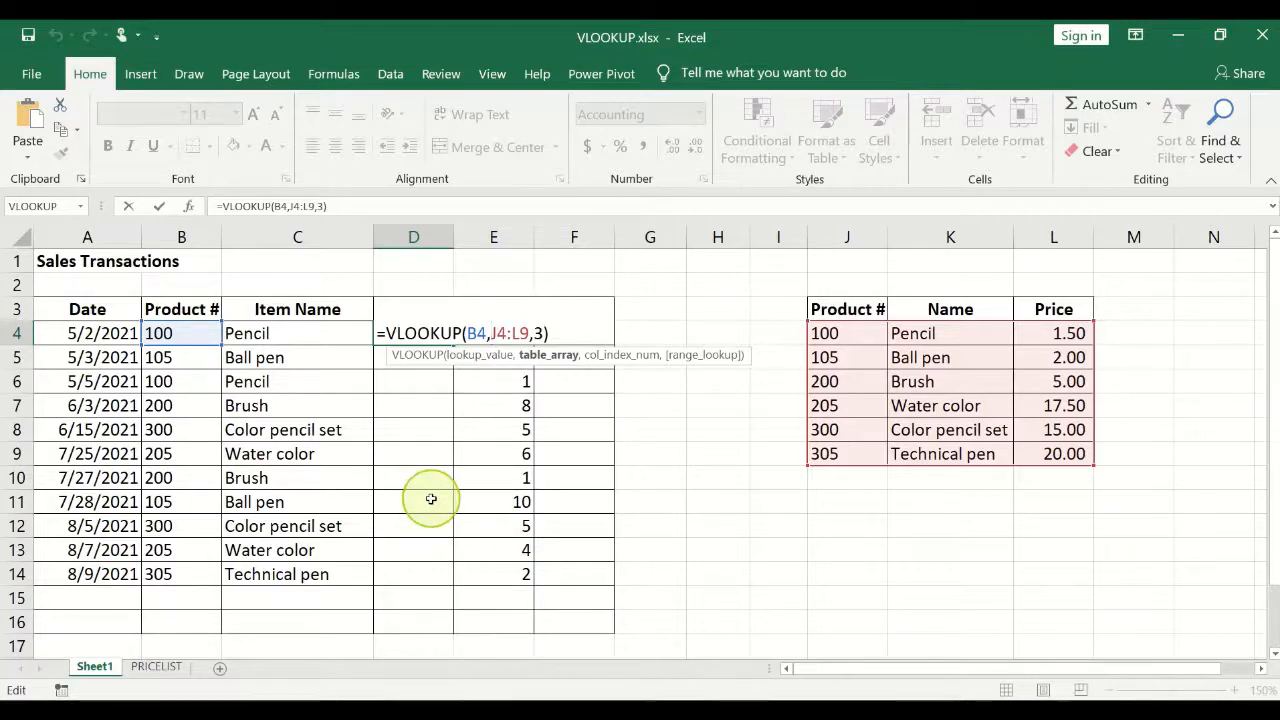
{"action": "left_click_drag", "start_coordinate": [490, 333], "coordinate": [530, 334]}
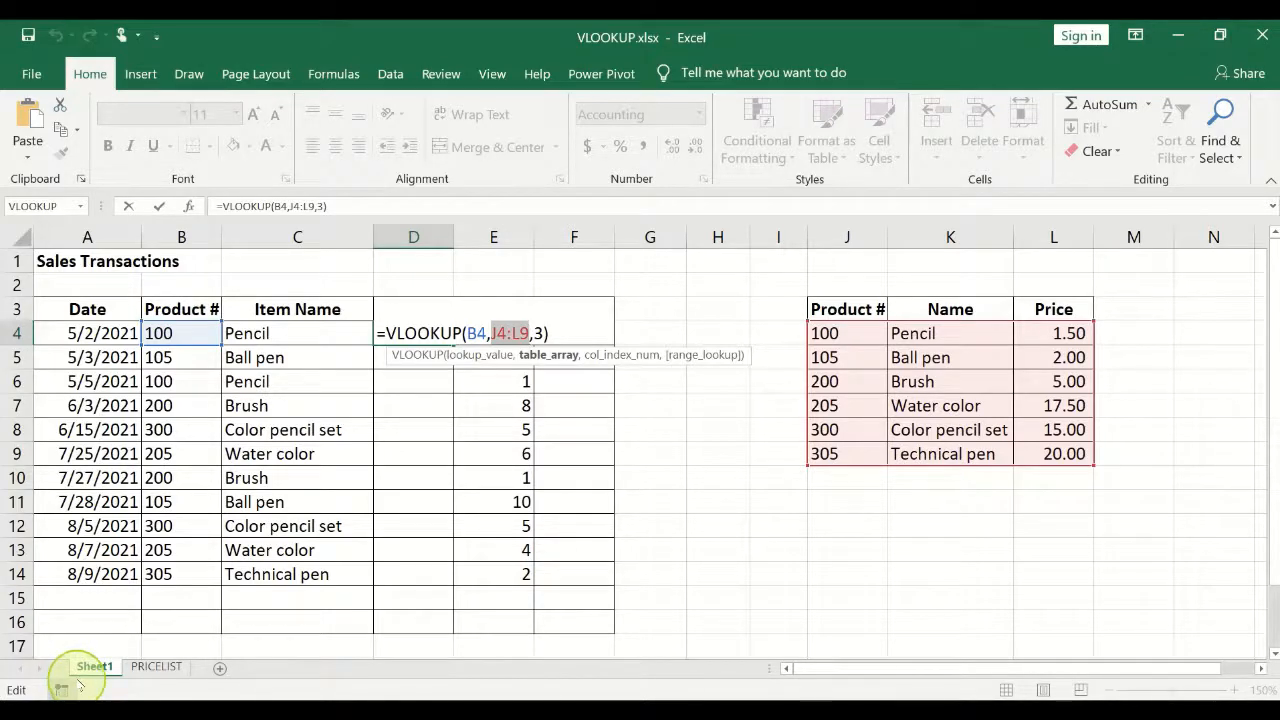
{"action": "key", "text": "F4"}
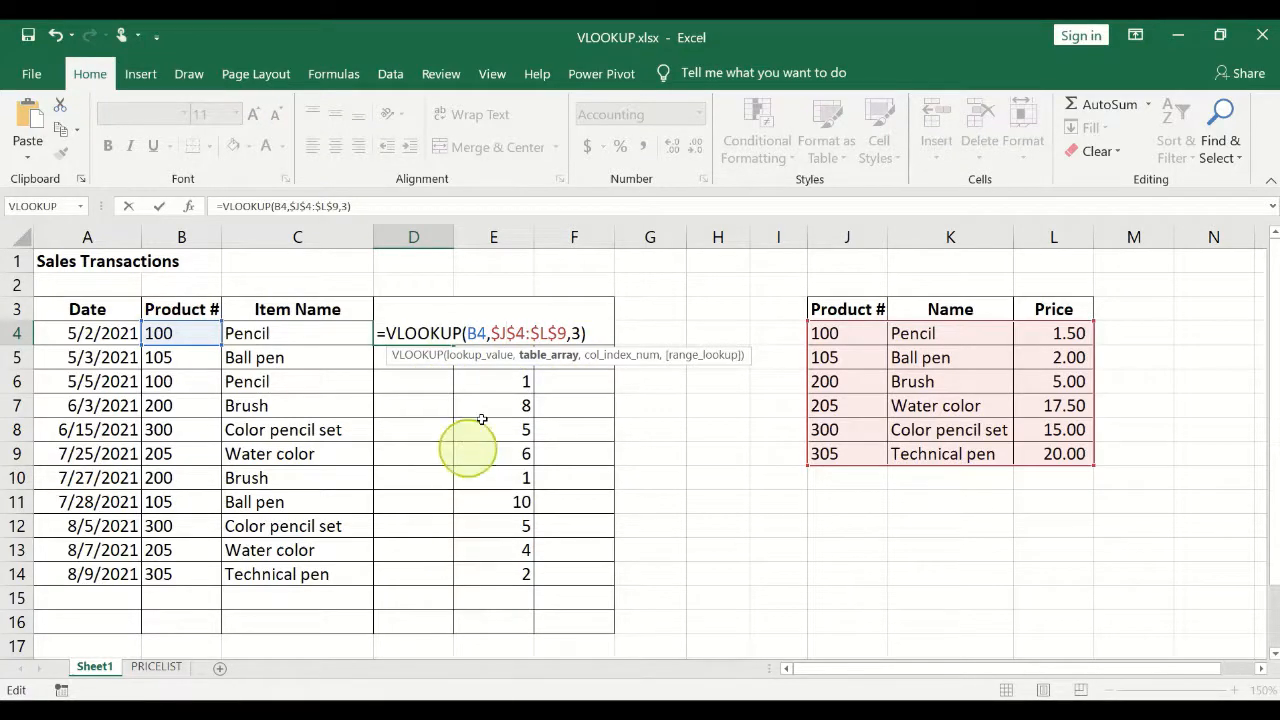
{"action": "key", "text": "Return"}
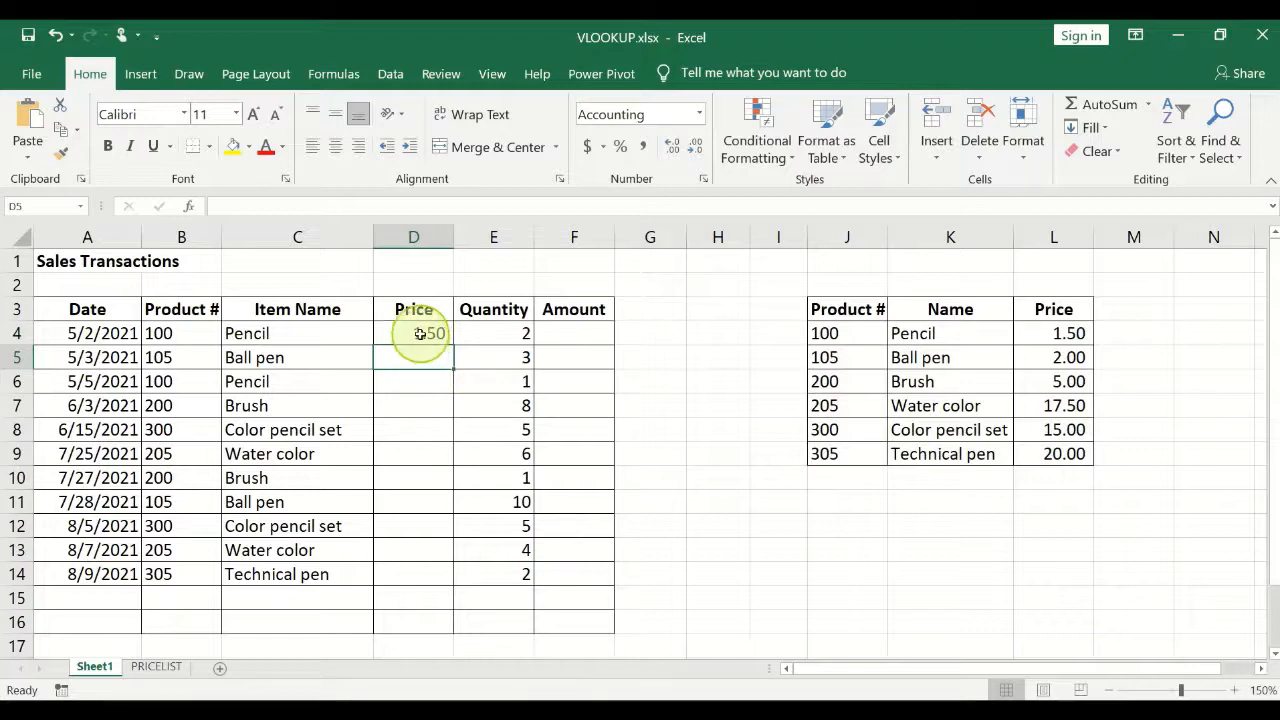
Step: Reopen the VLOOKUP function arguments for D4 and replace the Table_array with the relative range J4:L9
{"action": "left_click", "coordinate": [420, 333]}
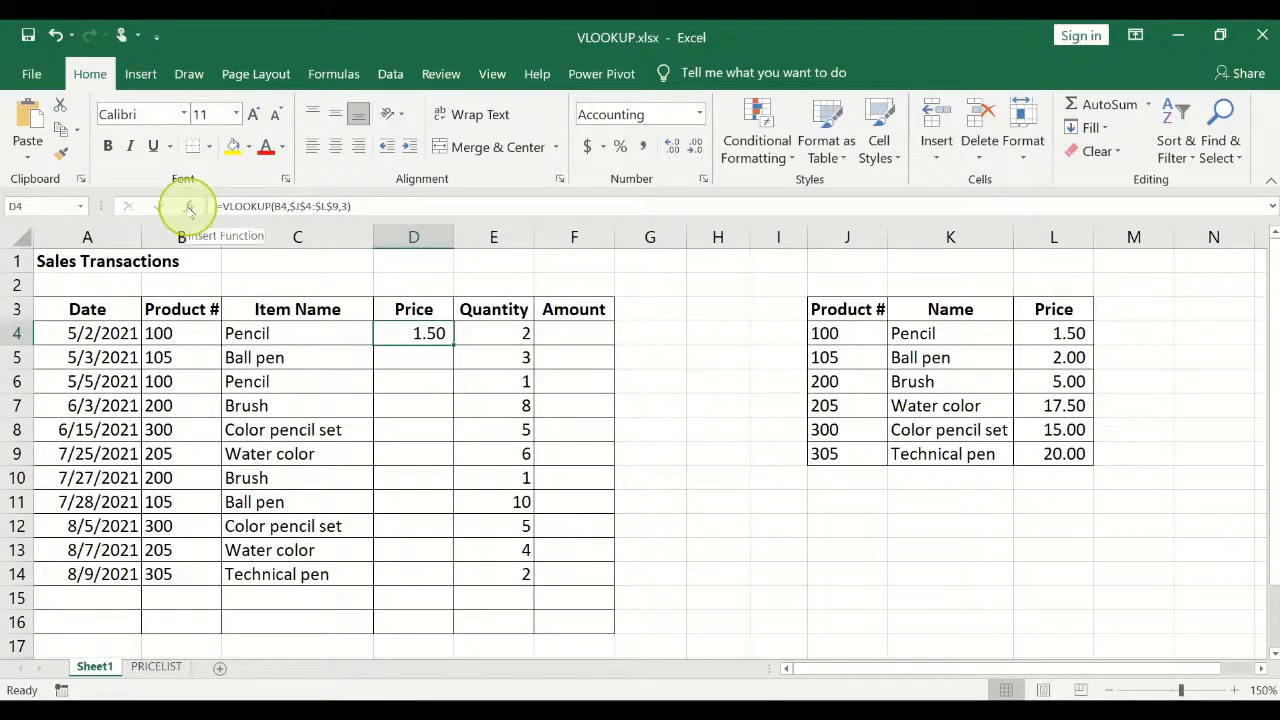
{"action": "left_click", "coordinate": [187, 206]}
{"action": "left_click", "coordinate": [407, 321]}
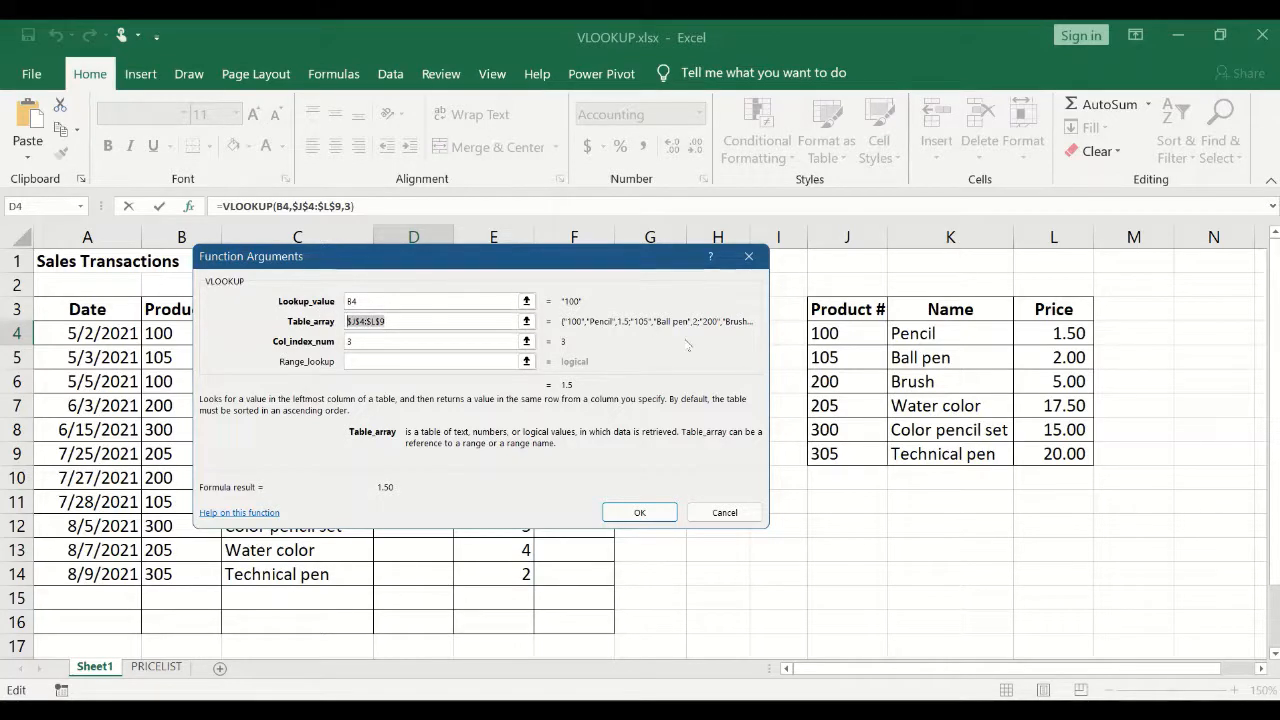
{"action": "key", "text": "Delete"}
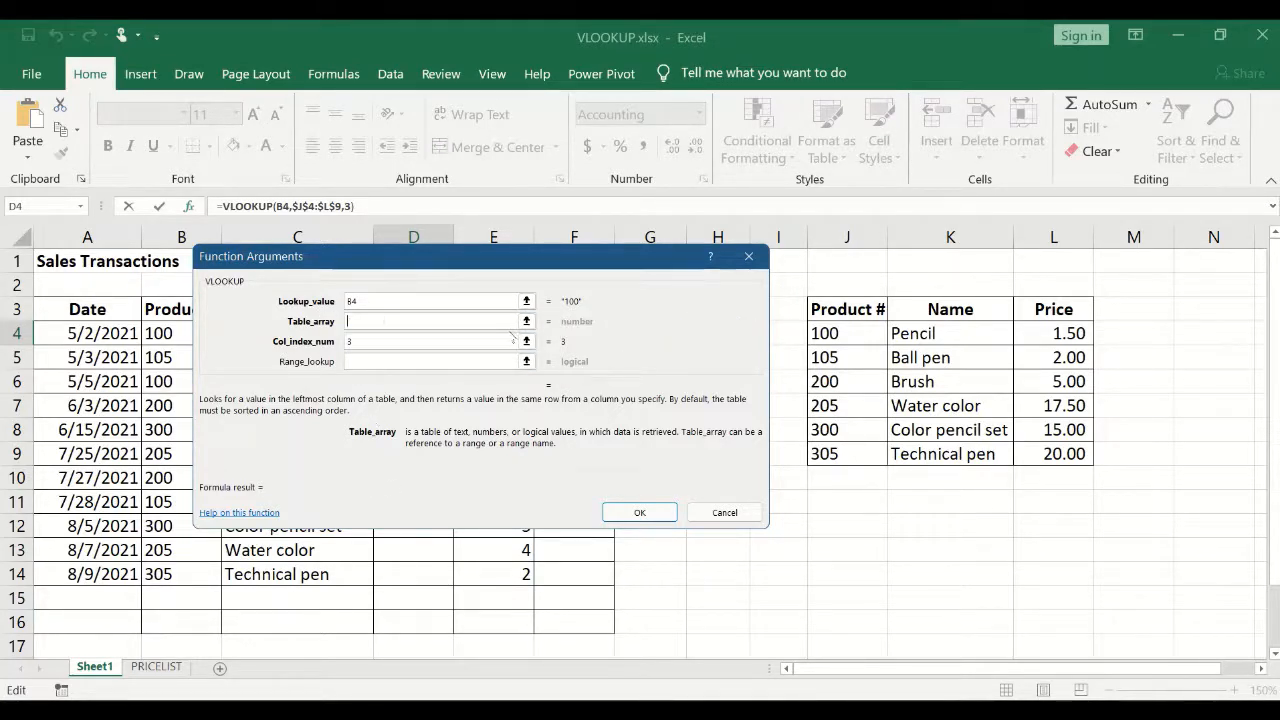
{"action": "left_click_drag", "start_coordinate": [832, 334], "coordinate": [1046, 457]}
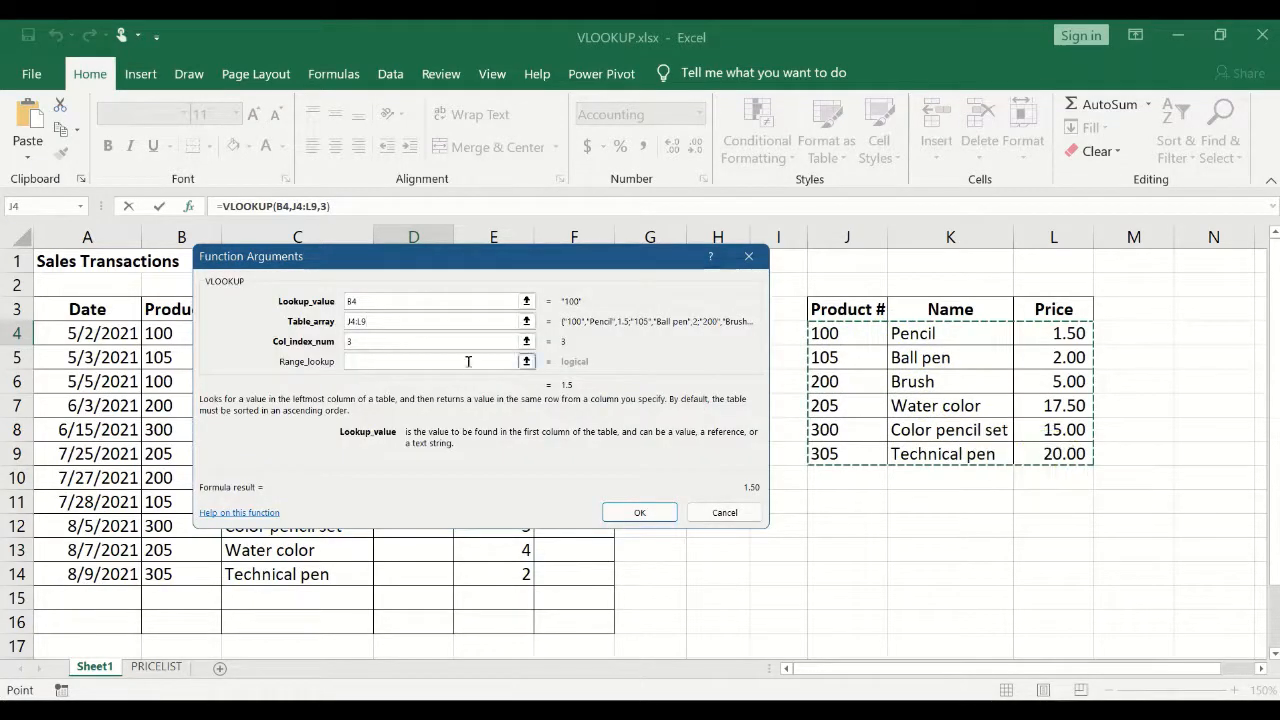
Step: Magnify the screen to 200% and convert the Table_array argument to the absolute reference $J$4:$L$9
{"action": "left_click", "coordinate": [373, 321]}
{"action": "left_click_drag", "start_coordinate": [313, 316], "coordinate": [312, 317]}
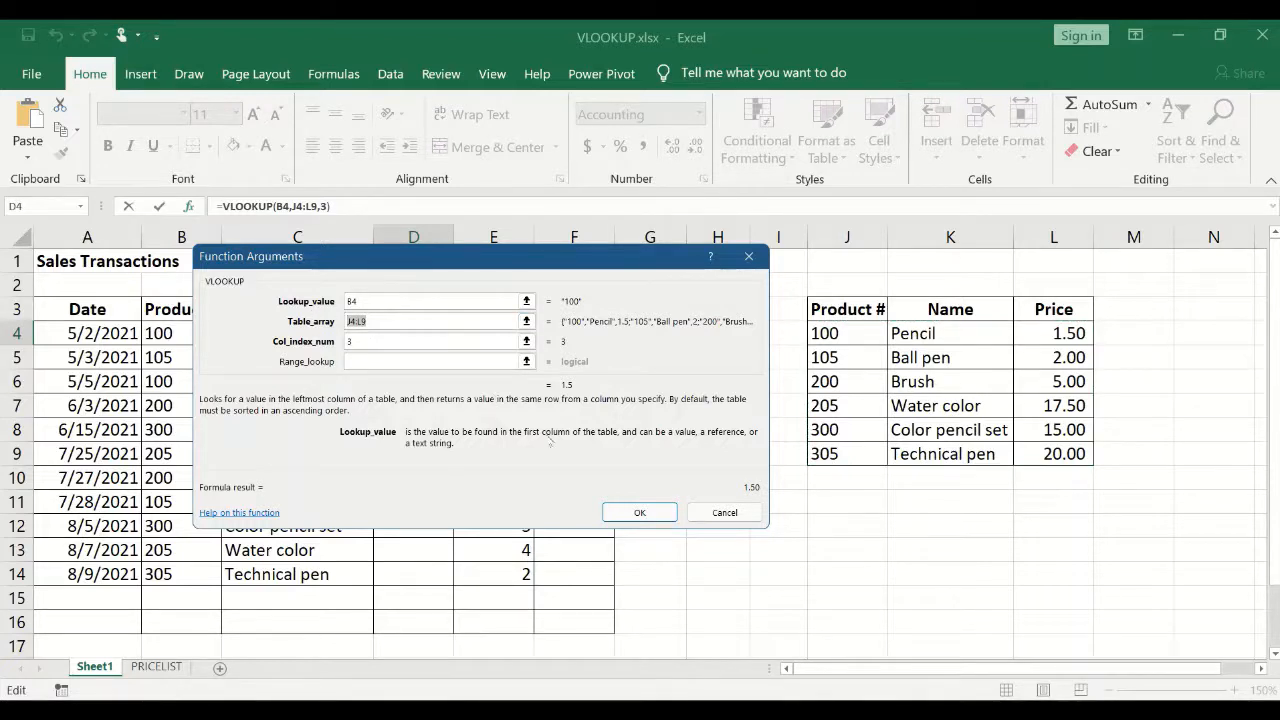
{"action": "key", "text": "super+plus"}
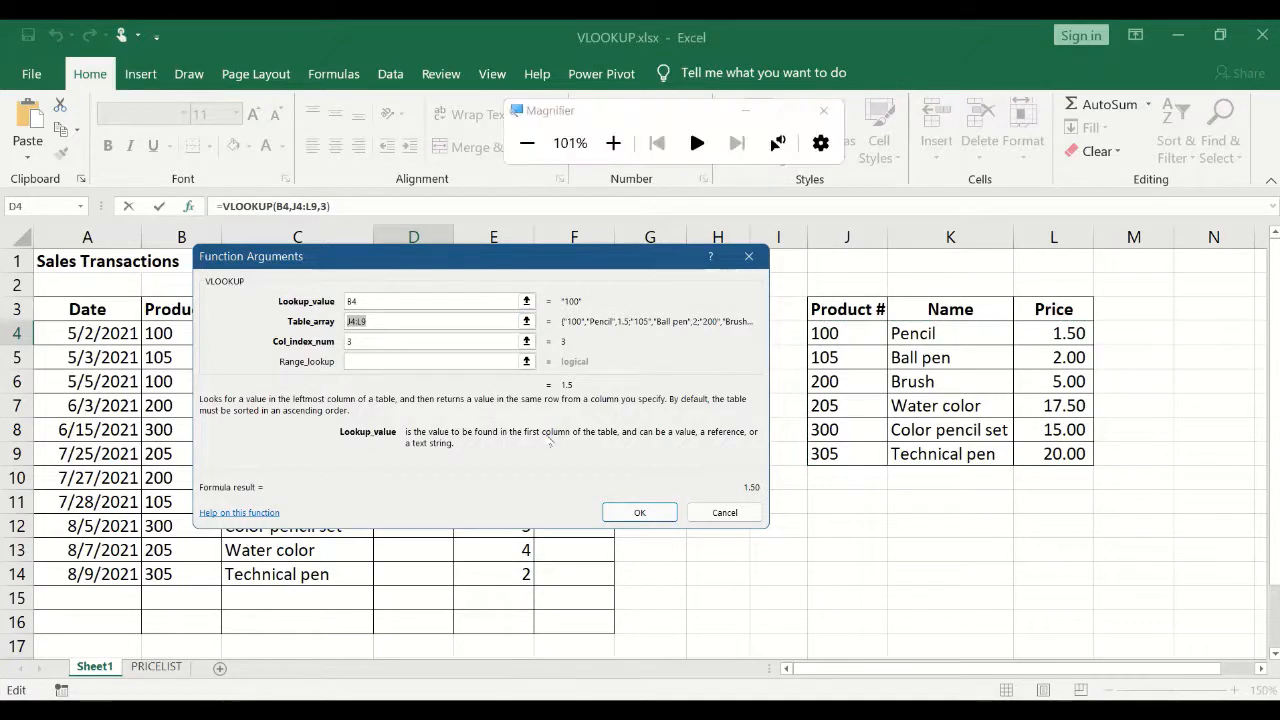
{"action": "key", "text": "super+plus"}
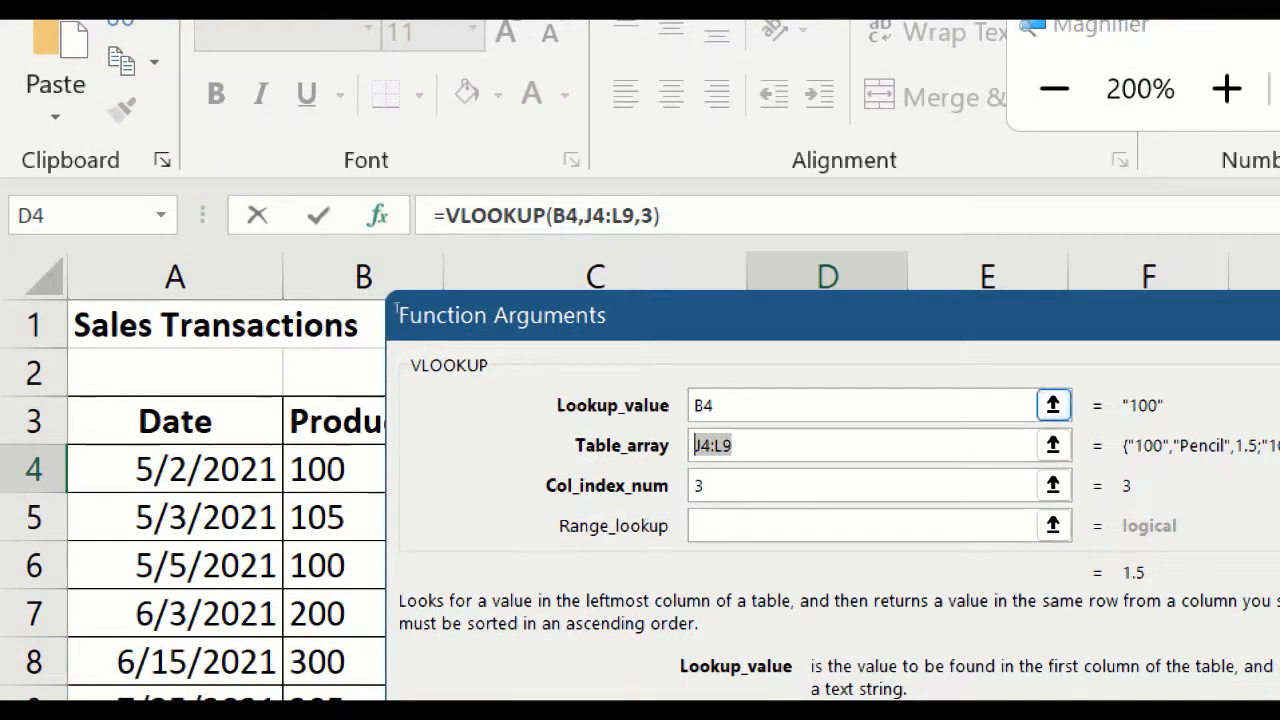
{"action": "left_click", "coordinate": [742, 451]}
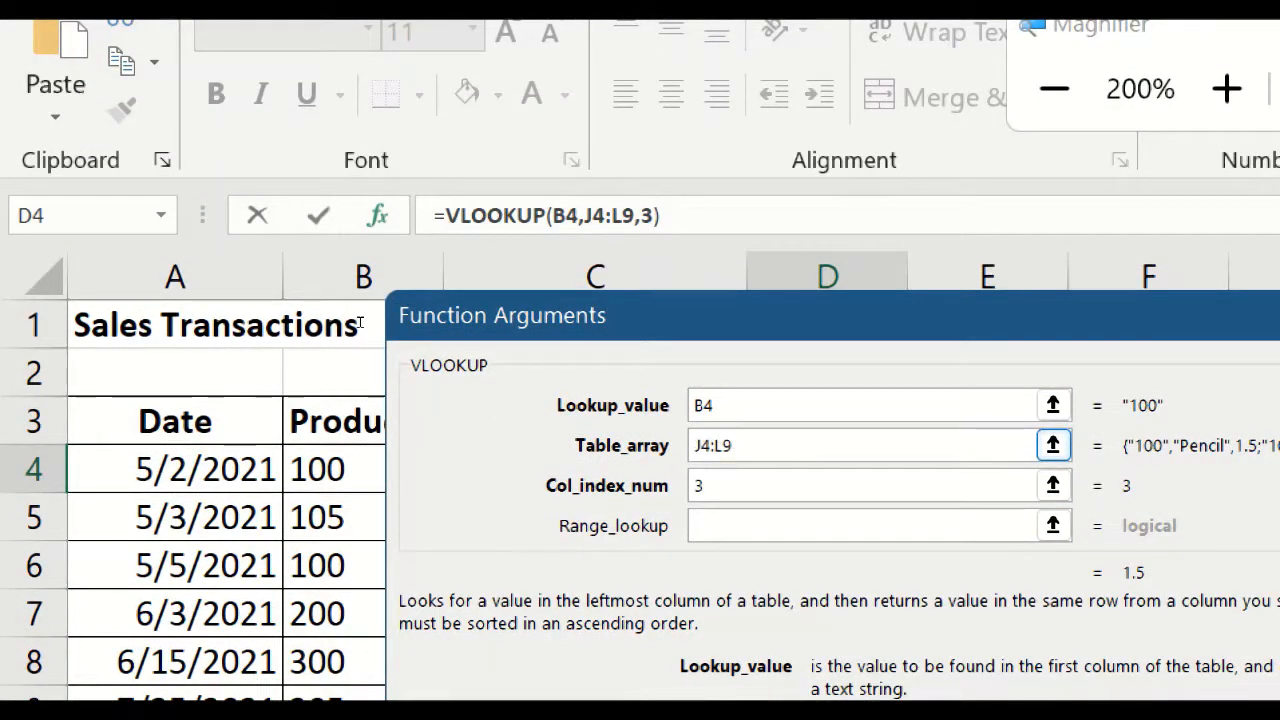
{"action": "left_click_drag", "start_coordinate": [735, 446], "coordinate": [632, 446]}
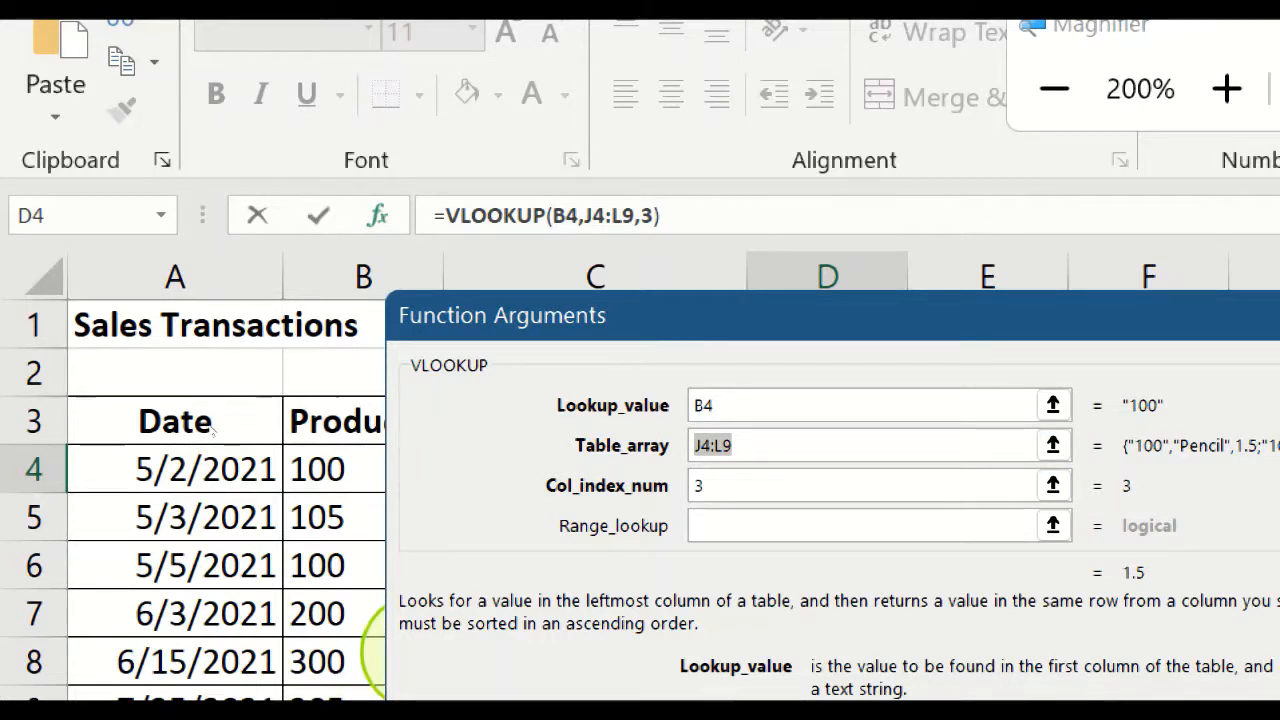
{"action": "key", "text": "F4"}
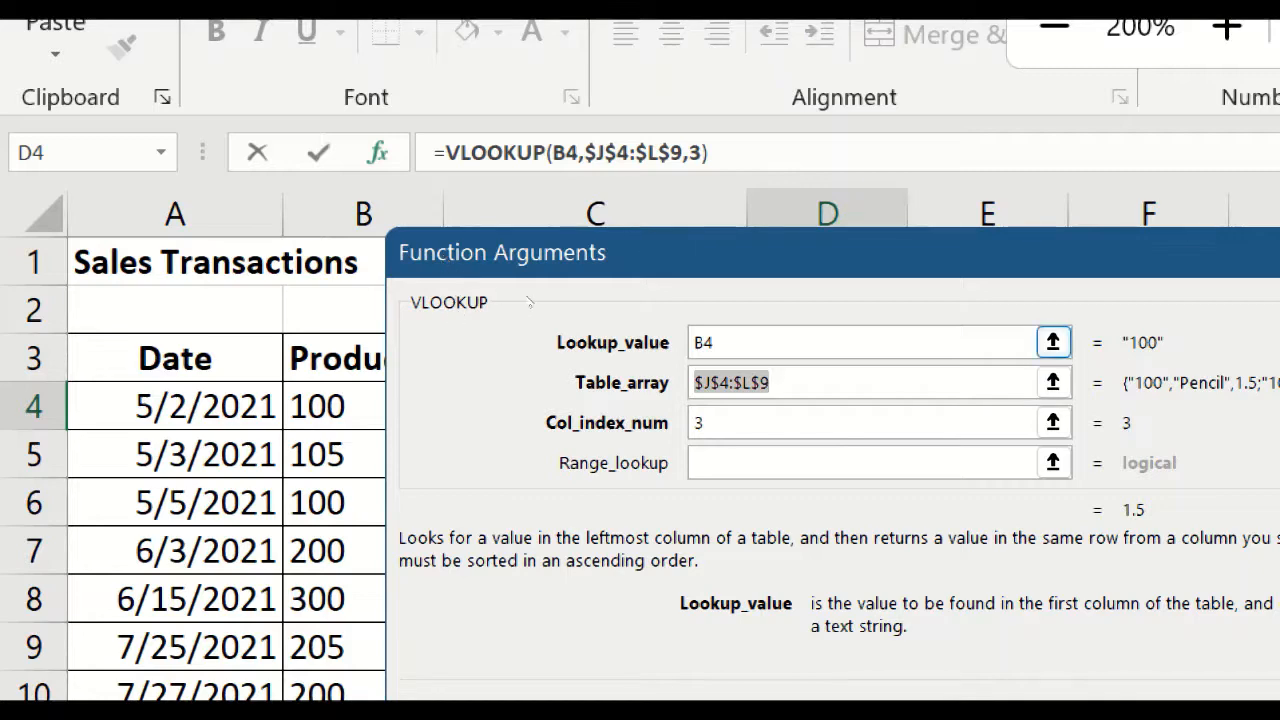
{"action": "left_click", "coordinate": [816, 383]}
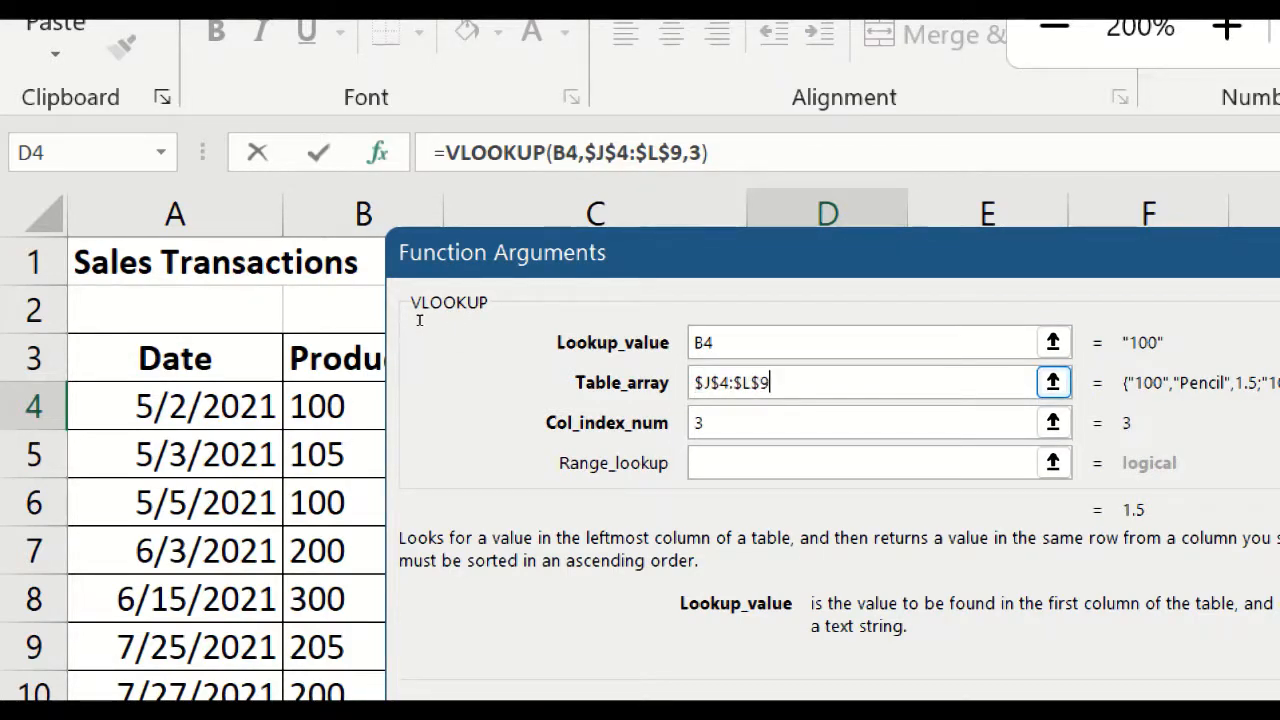
Step: Return the magnification to 100%, confirm the VLOOKUP with Range_lookup left empty, and copy D4 down the Price column through D14
{"action": "key", "text": "super+minus"}
{"action": "left_click", "coordinate": [430, 361]}
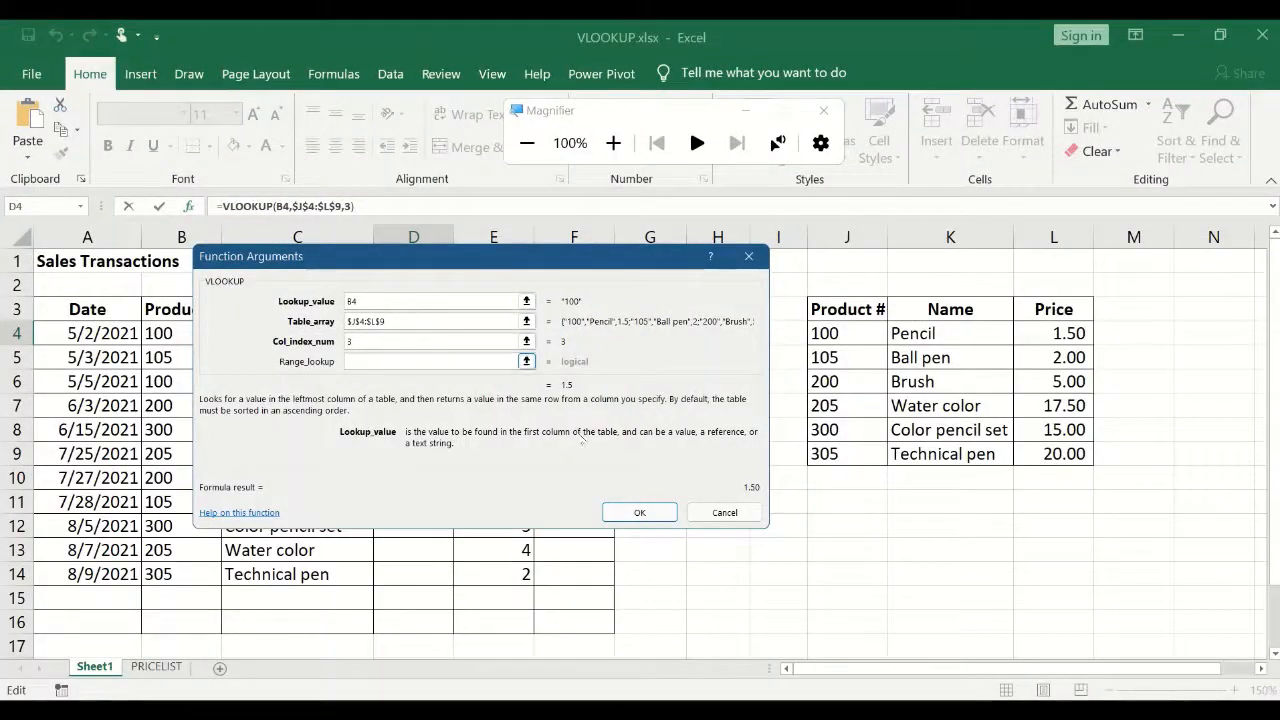
{"action": "left_click", "coordinate": [638, 512]}
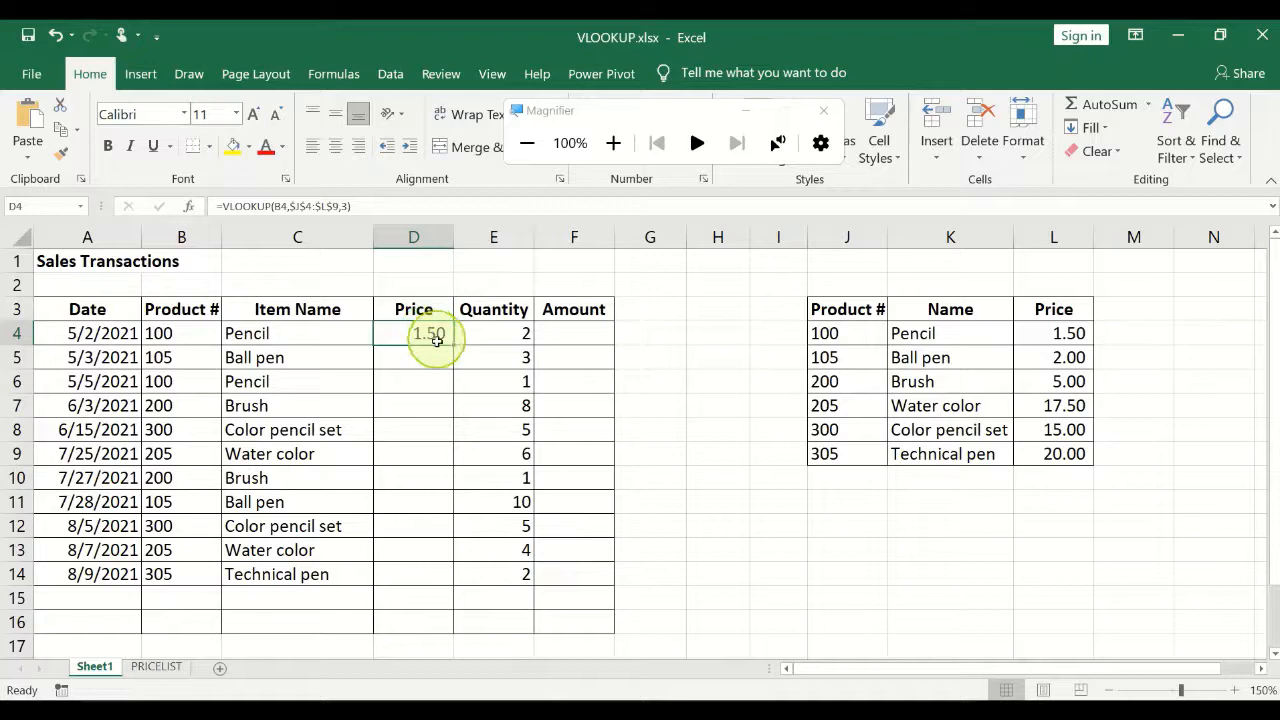
{"action": "left_click_drag", "start_coordinate": [454, 349], "coordinate": [467, 581]}
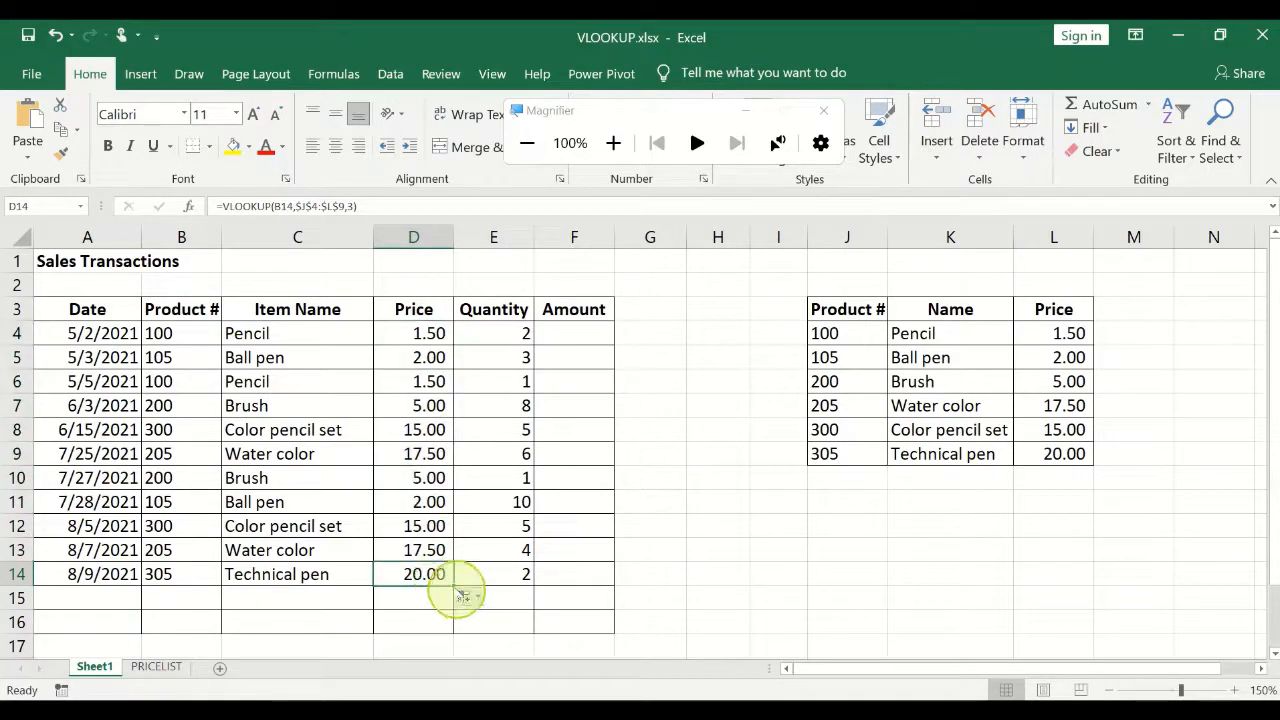
Step: Check the copied formulas in D4 and D5, comparing the Ball pen's product number and price with the price list
{"action": "left_click", "coordinate": [443, 334]}
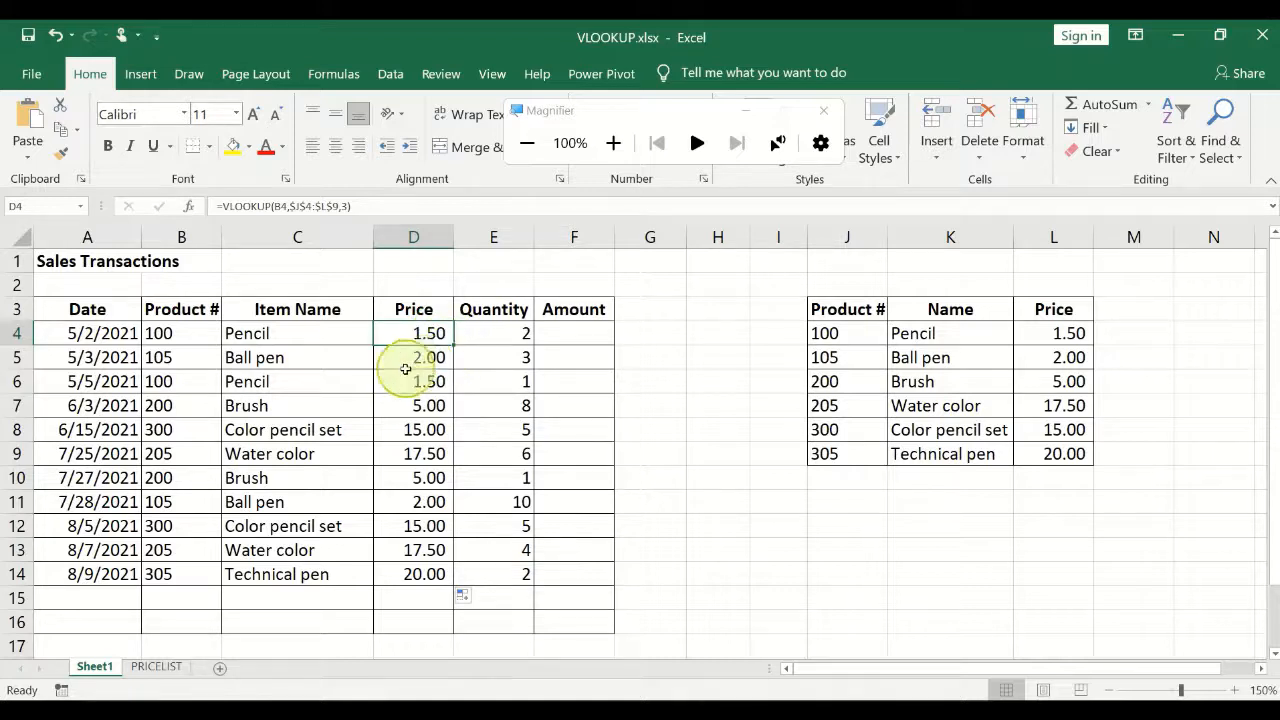
{"action": "left_click", "coordinate": [399, 351]}
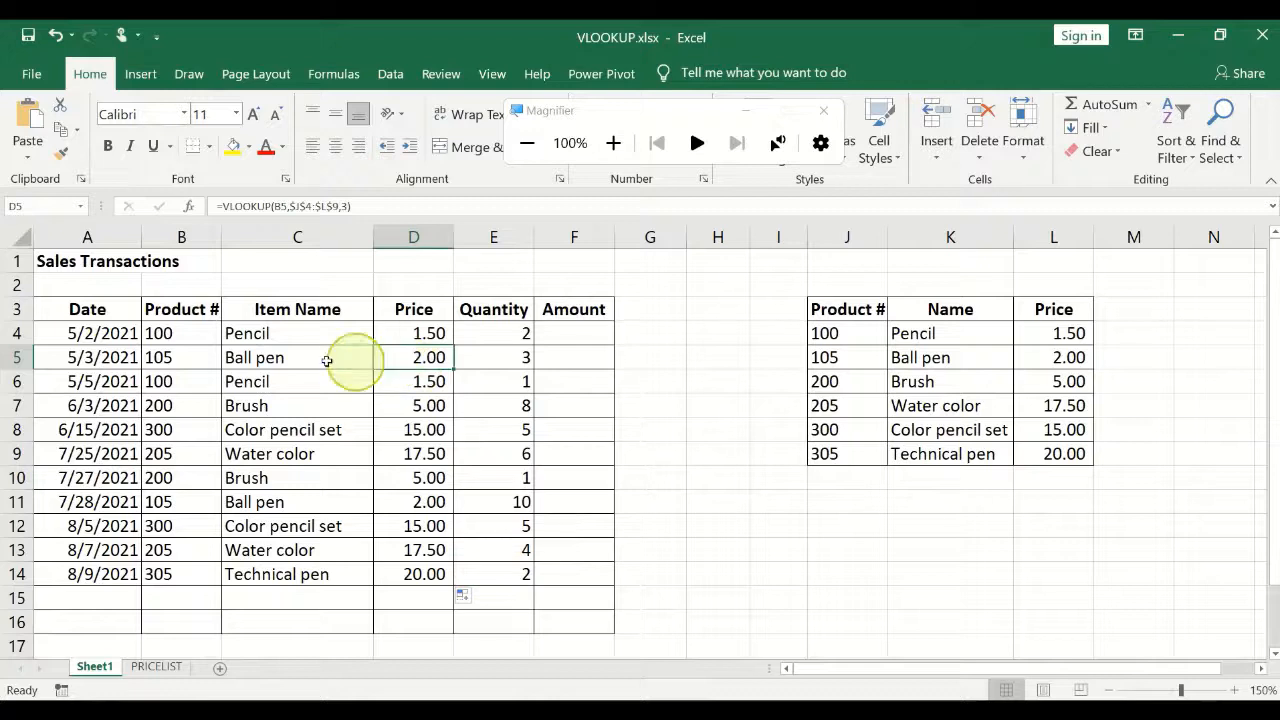
{"action": "left_click", "coordinate": [181, 360]}
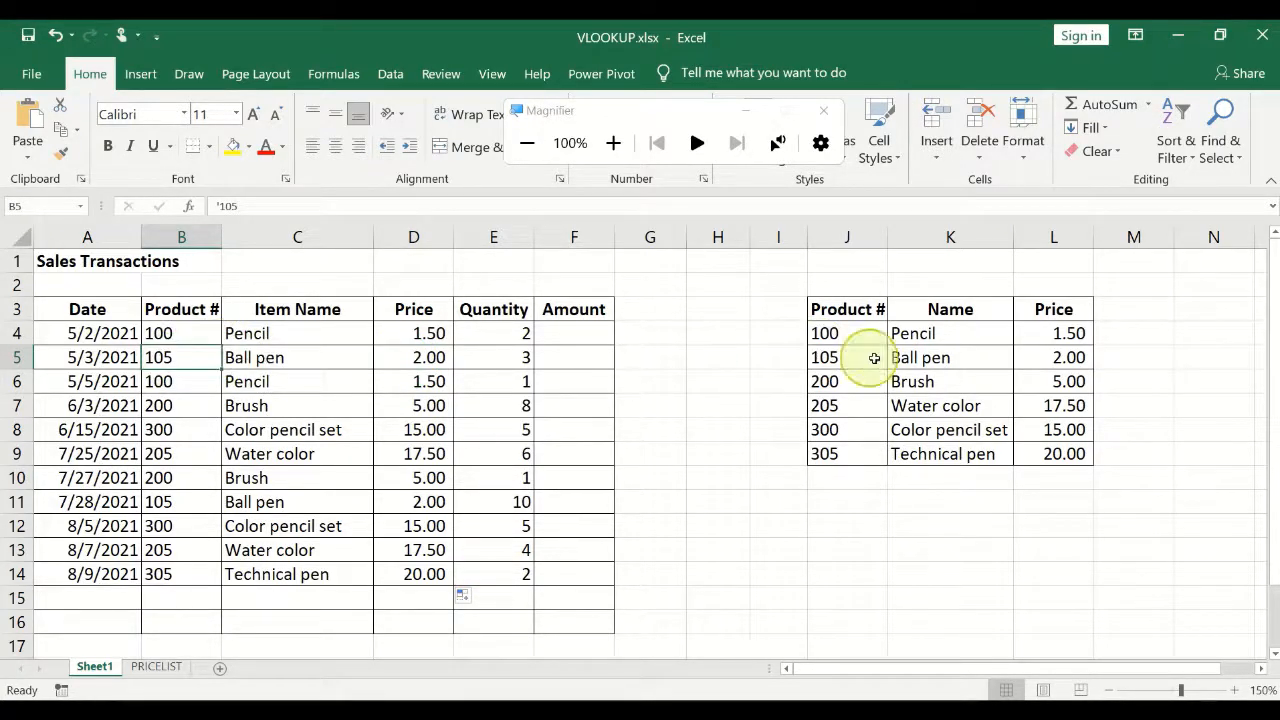
{"action": "left_click", "coordinate": [1045, 360]}
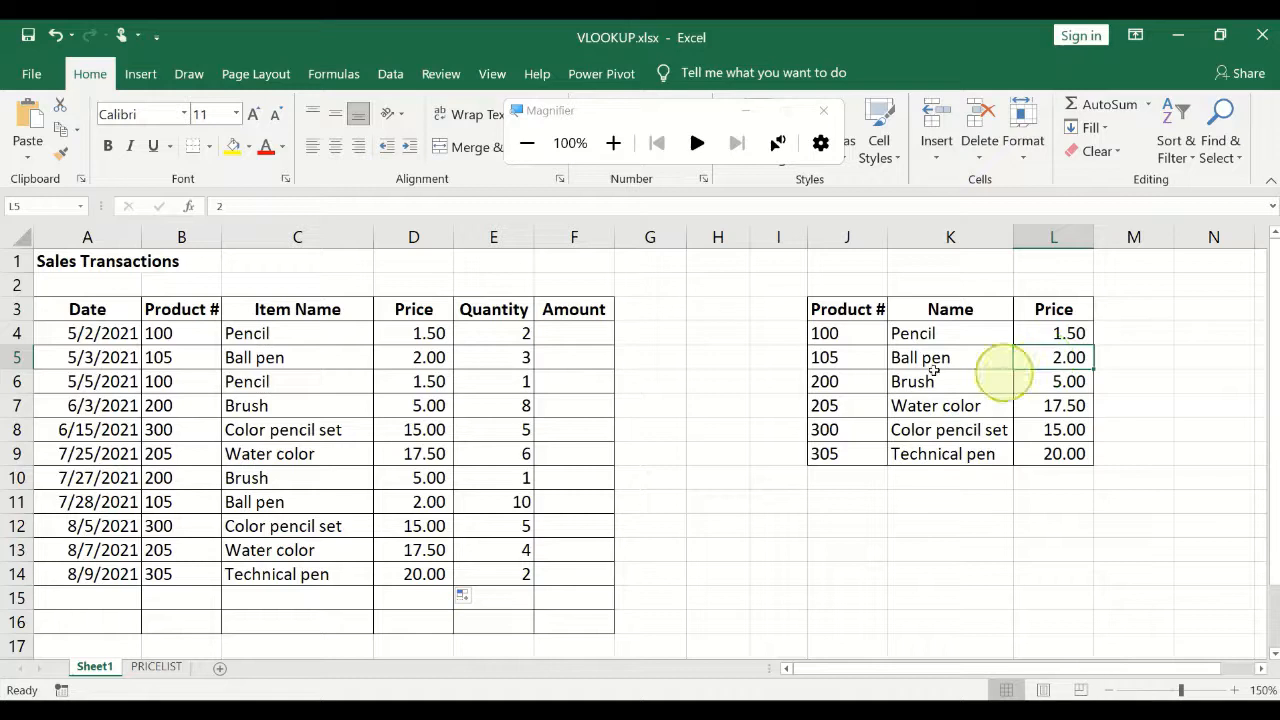
{"action": "left_click", "coordinate": [414, 363]}
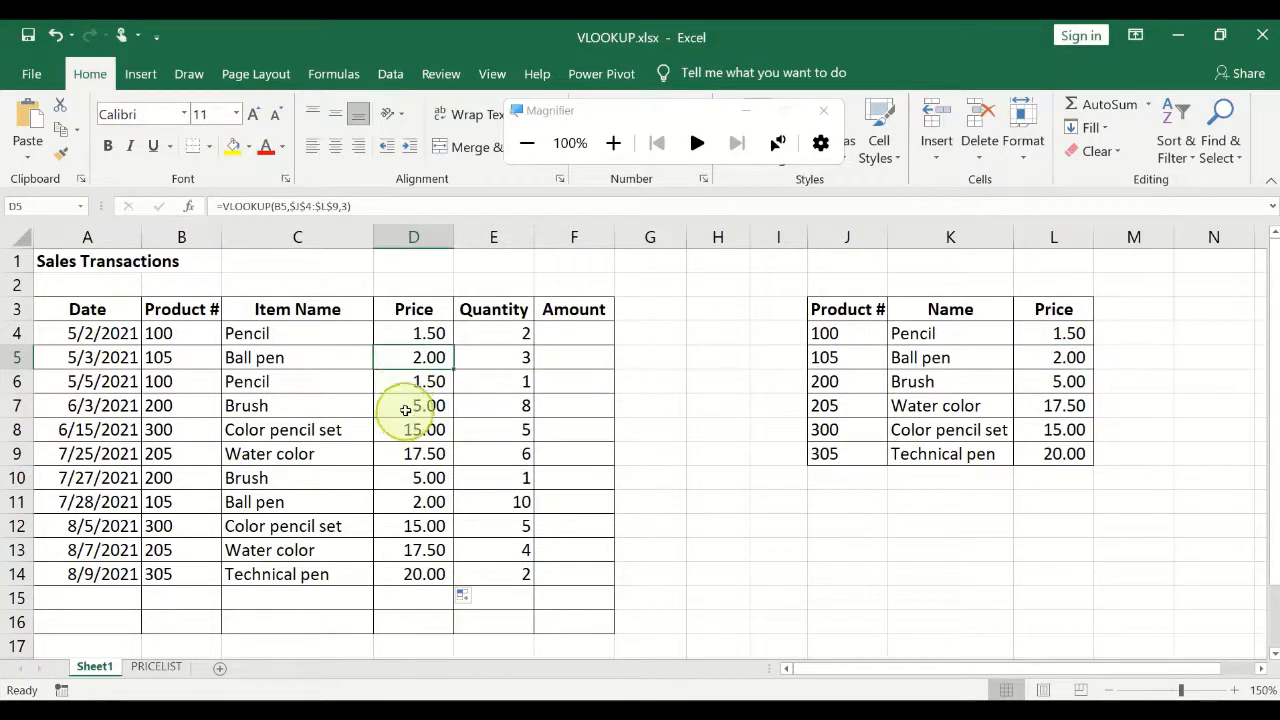
Step: Compare the Brush's product number and looked-up price in row 7 with its entry in the price list
{"action": "left_click", "coordinate": [409, 406]}
{"action": "left_click", "coordinate": [181, 406]}
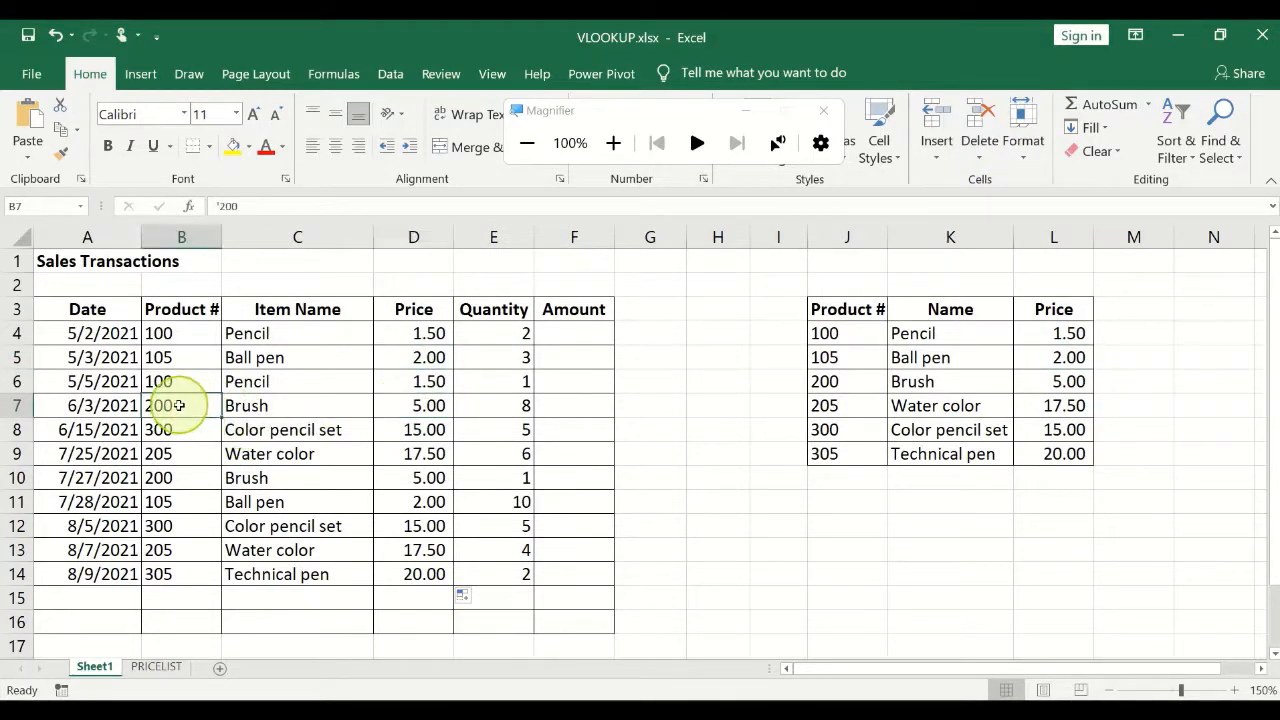
{"action": "left_click", "coordinate": [851, 379]}
{"action": "left_click", "coordinate": [1065, 381]}
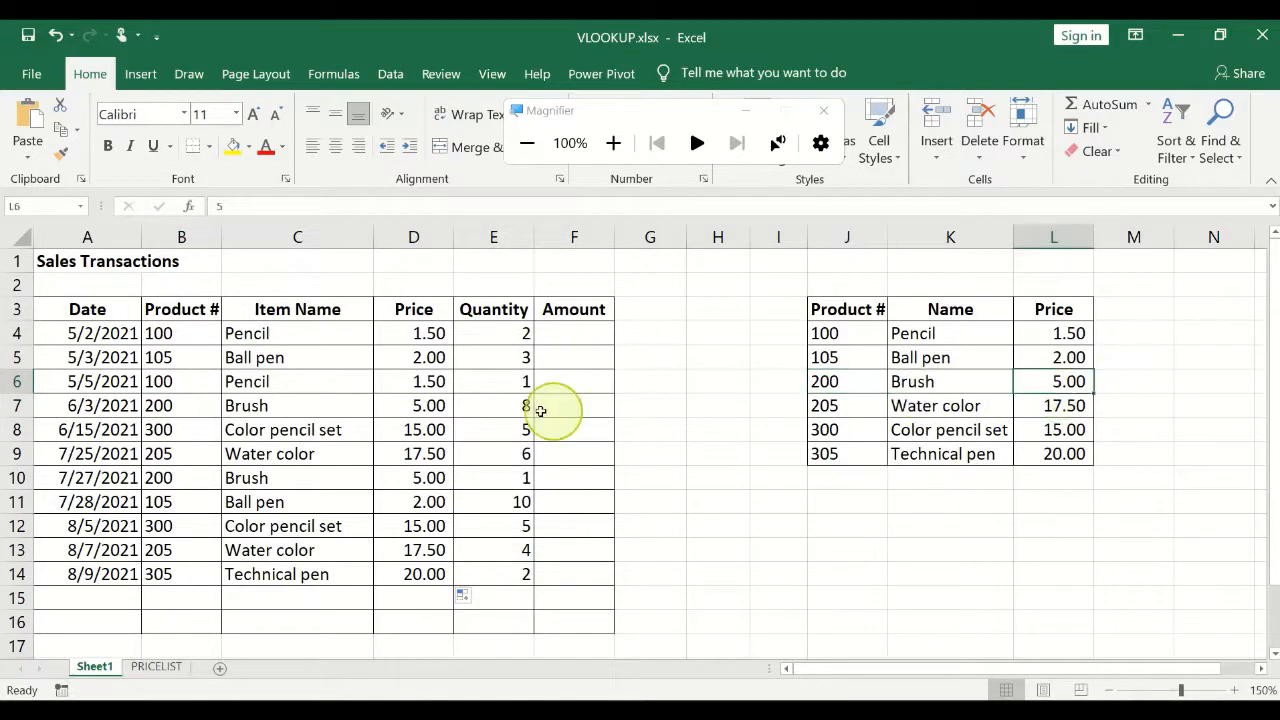
{"action": "left_click", "coordinate": [405, 406]}
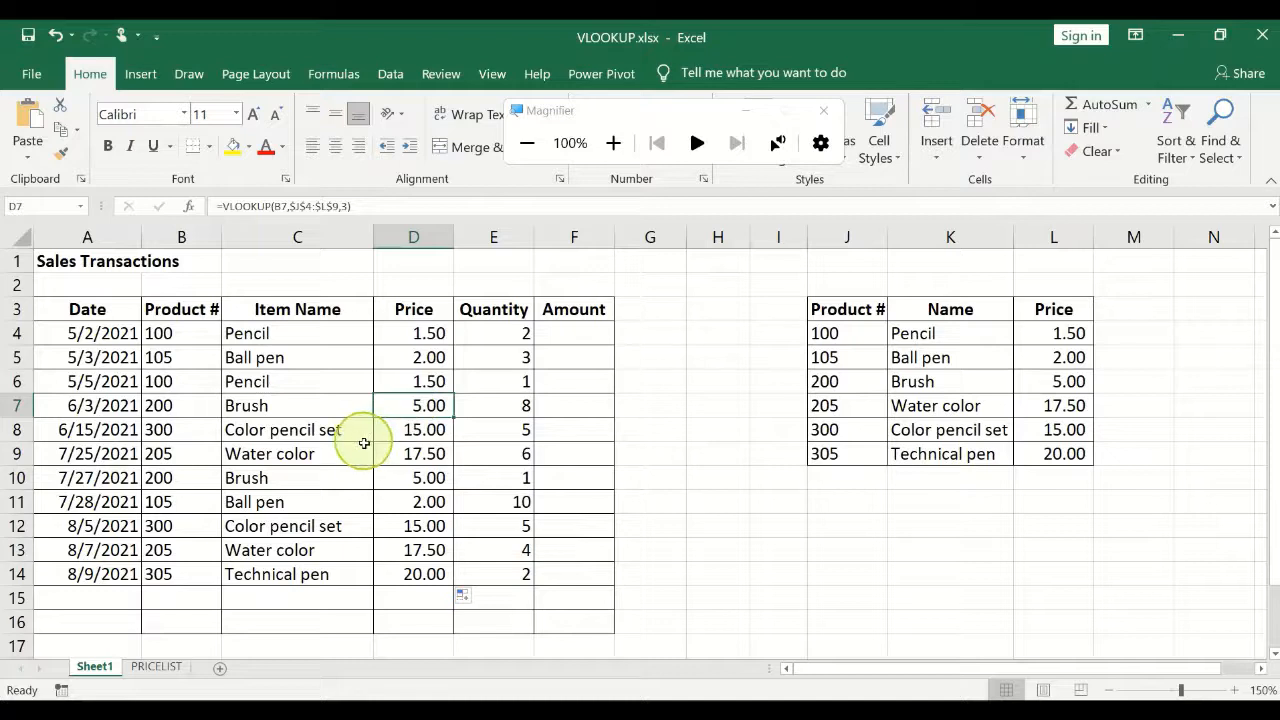
Step: Check the Technical pen's product number and the item name and price formulas in row 14
{"action": "left_click", "coordinate": [273, 575]}
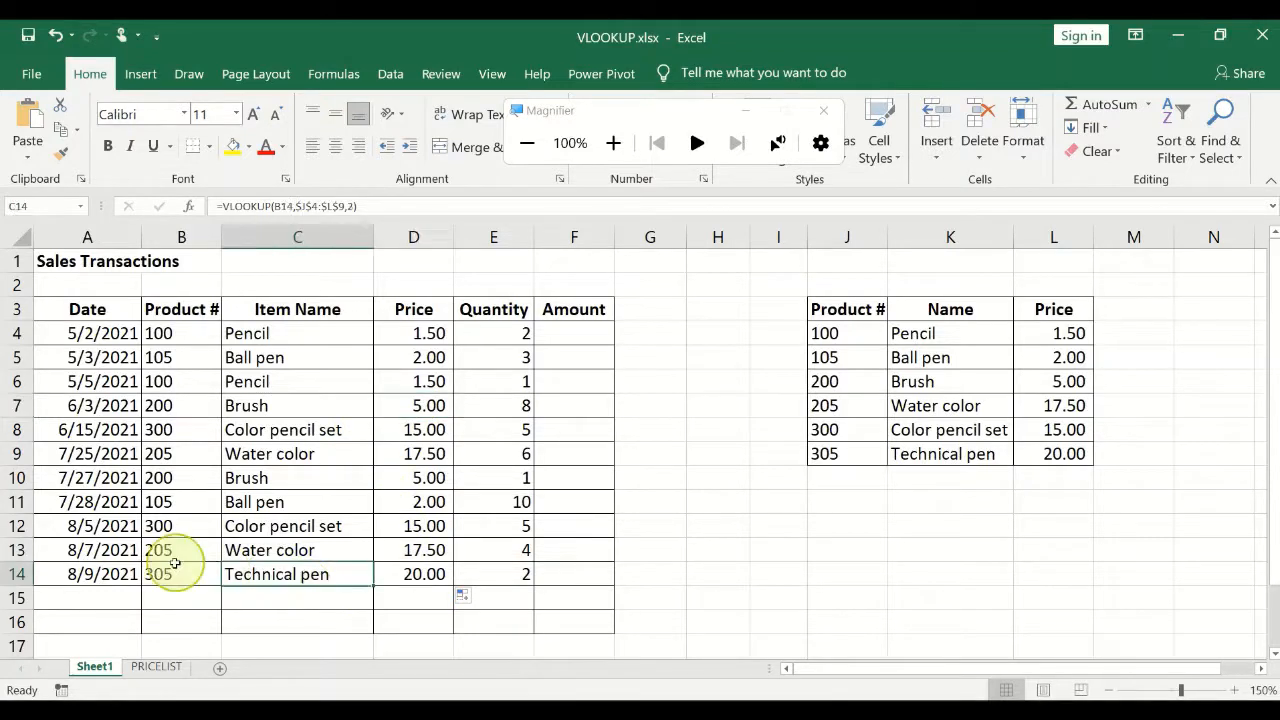
{"action": "left_click", "coordinate": [171, 572]}
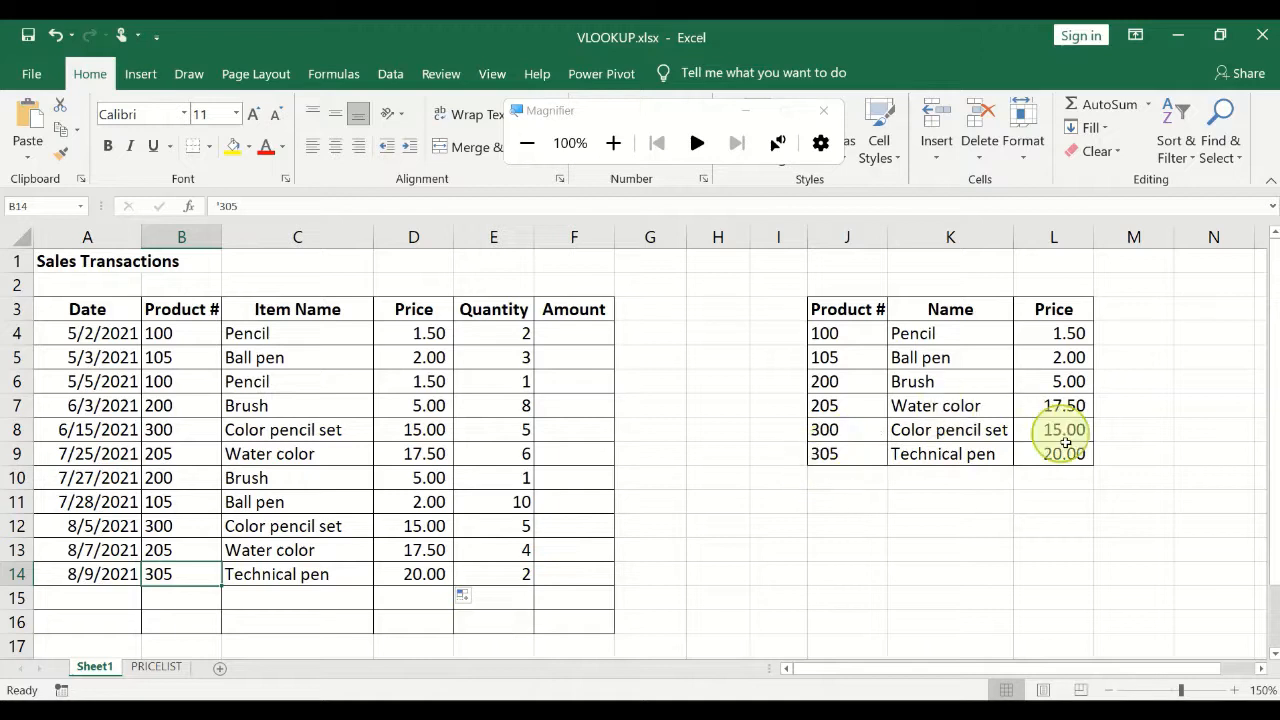
{"action": "left_click", "coordinate": [423, 578]}
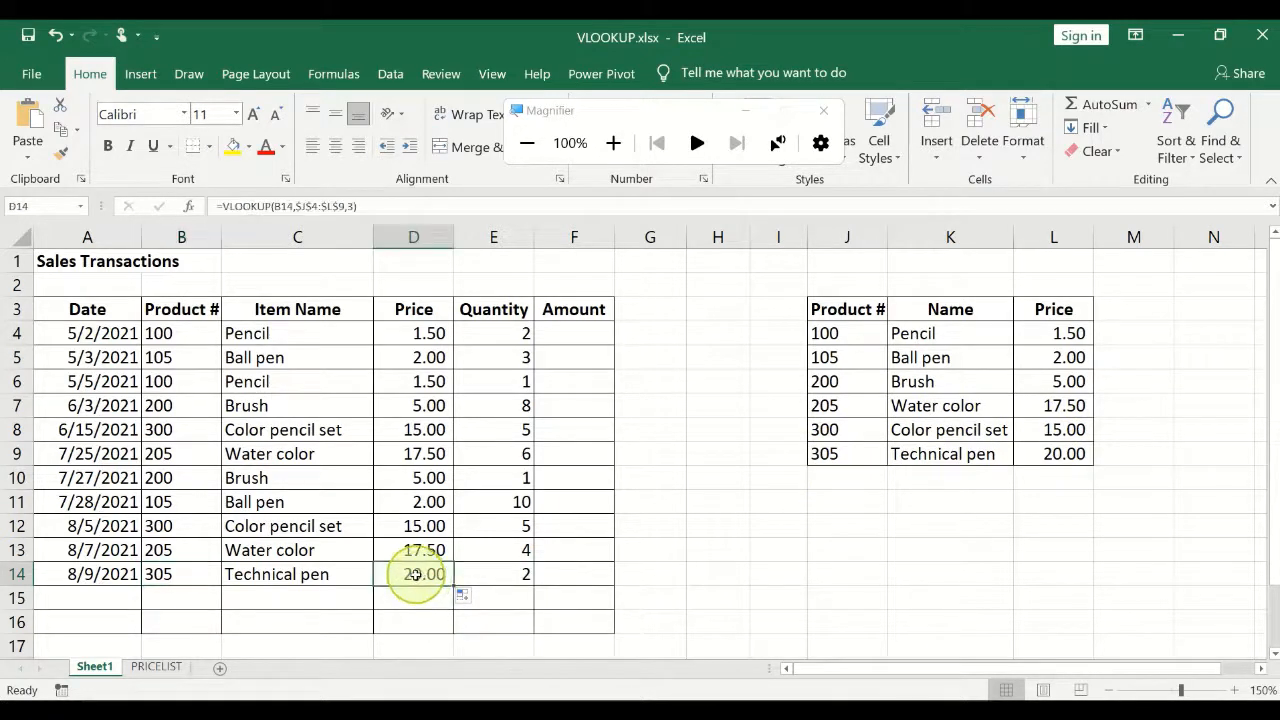
{"action": "left_click", "coordinate": [316, 570]}
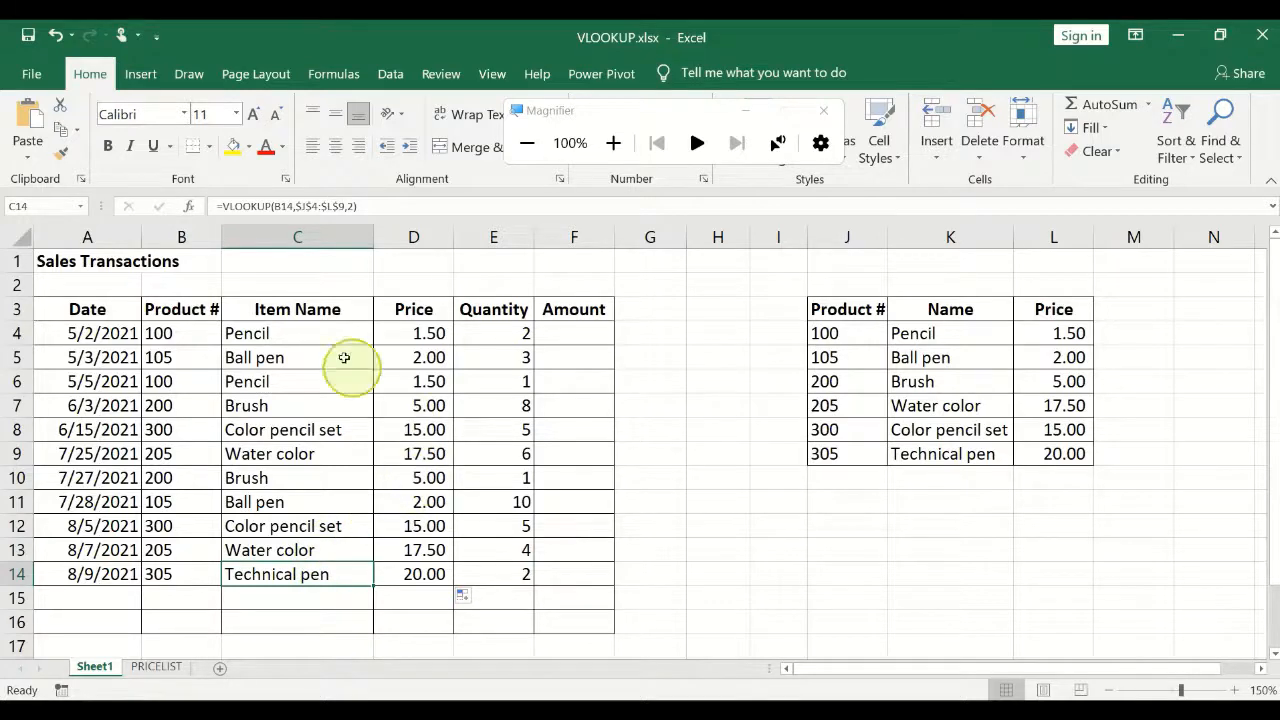
Step: Review the lookup results in C4:D14 alongside the product numbers in B4:B14 and the price list range J4:L9
{"action": "left_click", "coordinate": [320, 328]}
{"action": "left_click_drag", "start_coordinate": [320, 328], "coordinate": [418, 574]}
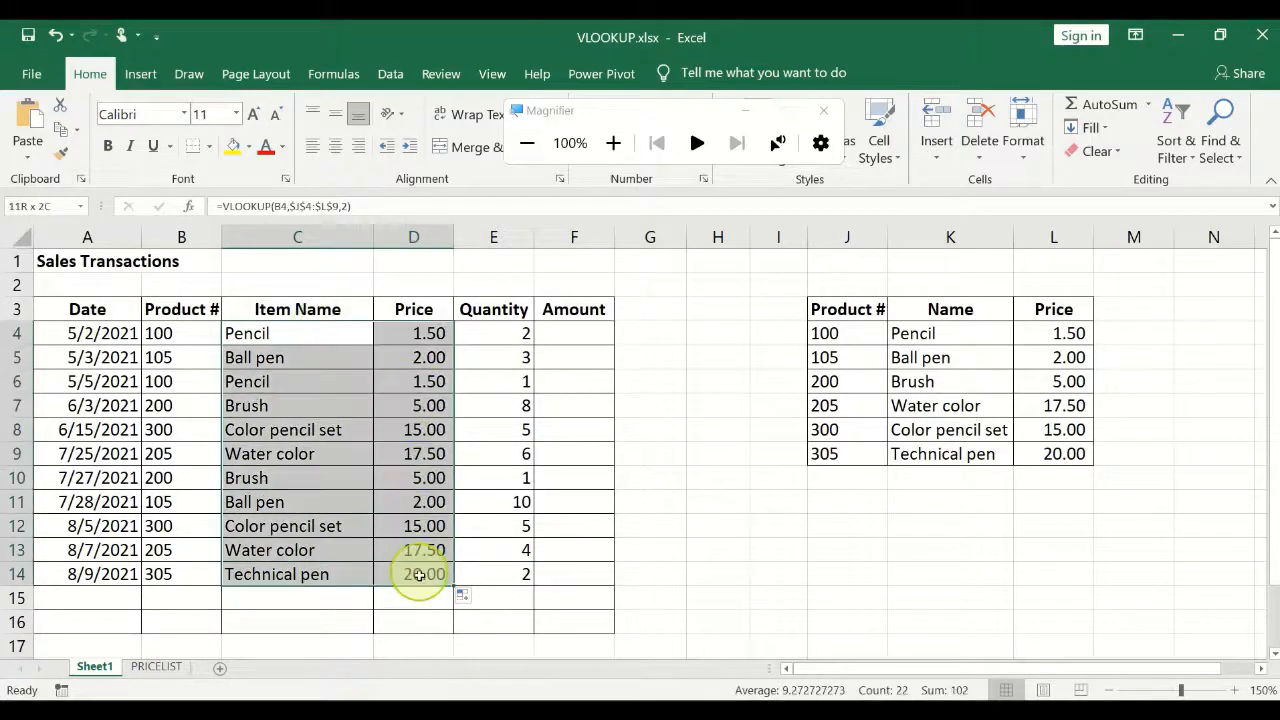
{"action": "left_click", "coordinate": [294, 480]}
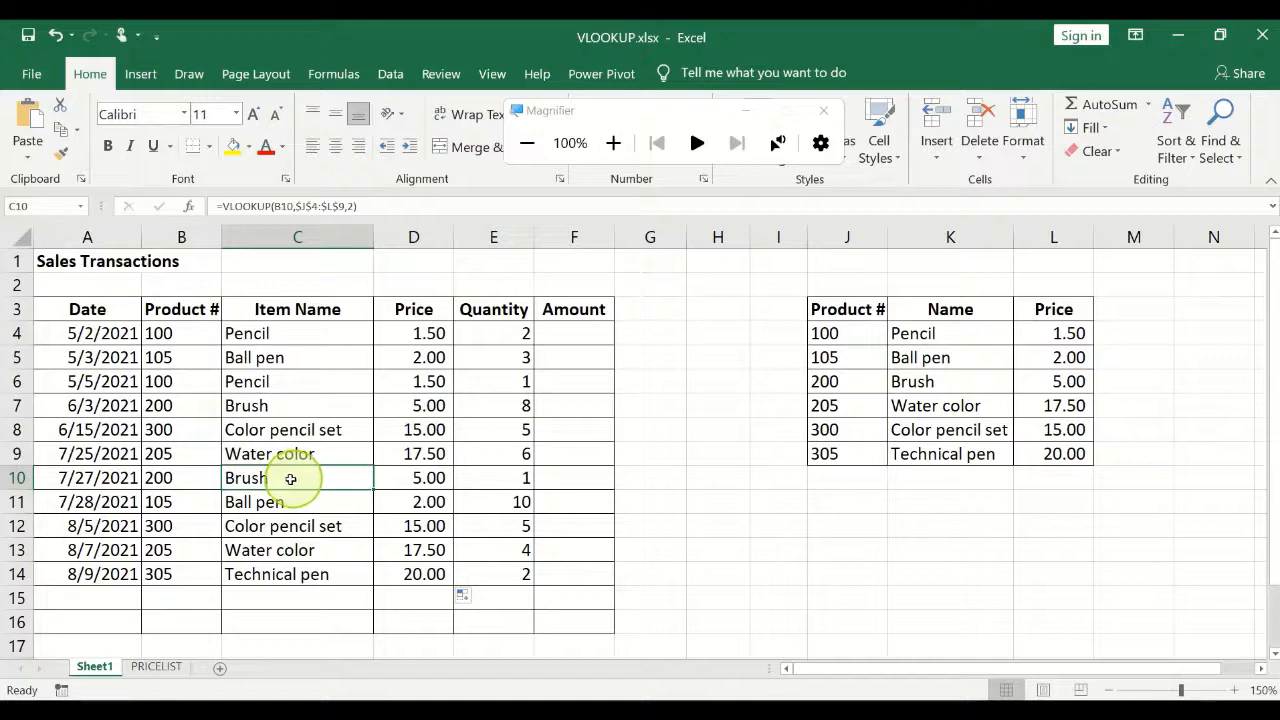
{"action": "left_click_drag", "start_coordinate": [171, 334], "coordinate": [183, 574]}
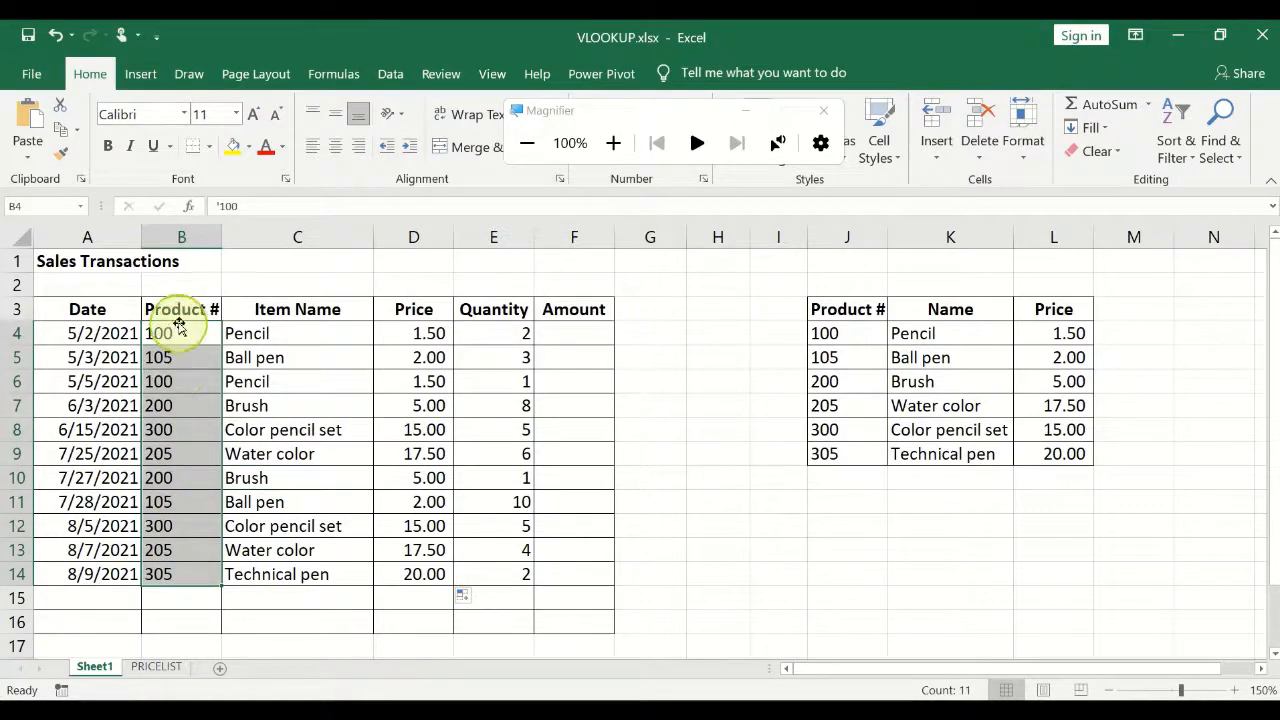
{"action": "left_click", "coordinate": [183, 436]}
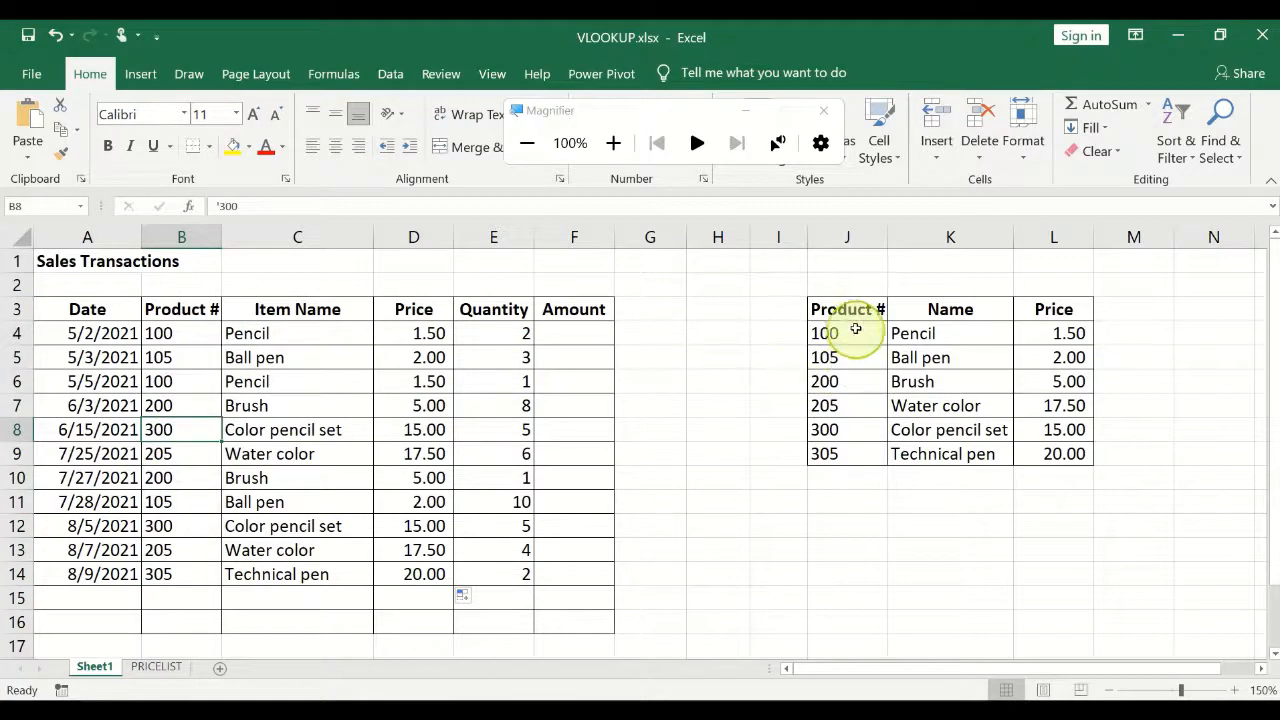
{"action": "left_click_drag", "start_coordinate": [853, 330], "coordinate": [1051, 457]}
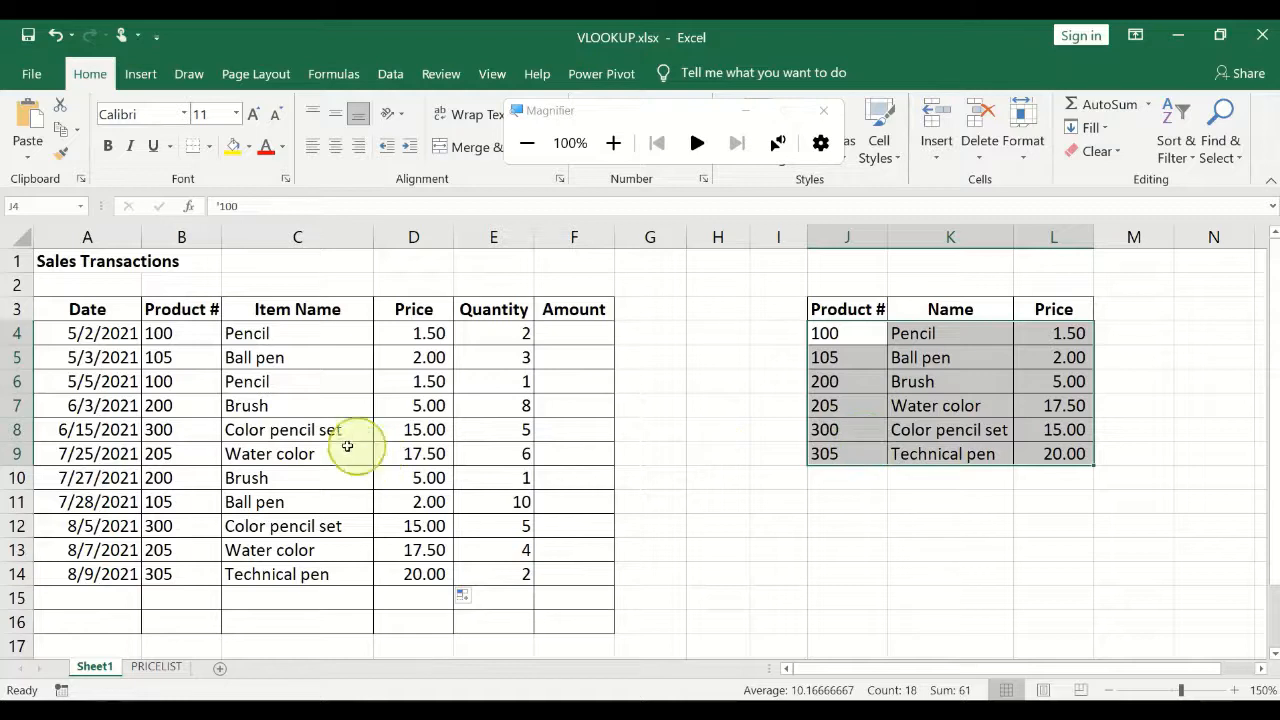
{"action": "left_click", "coordinate": [323, 340]}
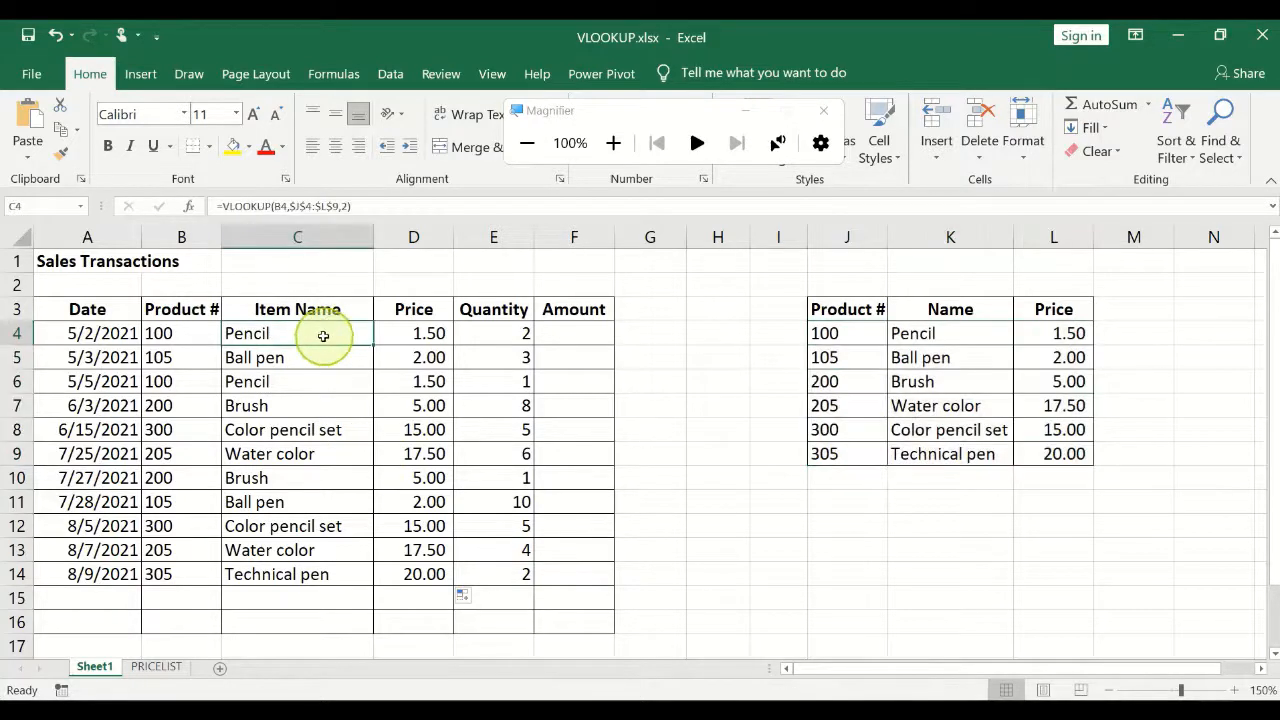
{"action": "left_click_drag", "start_coordinate": [323, 333], "coordinate": [303, 580]}
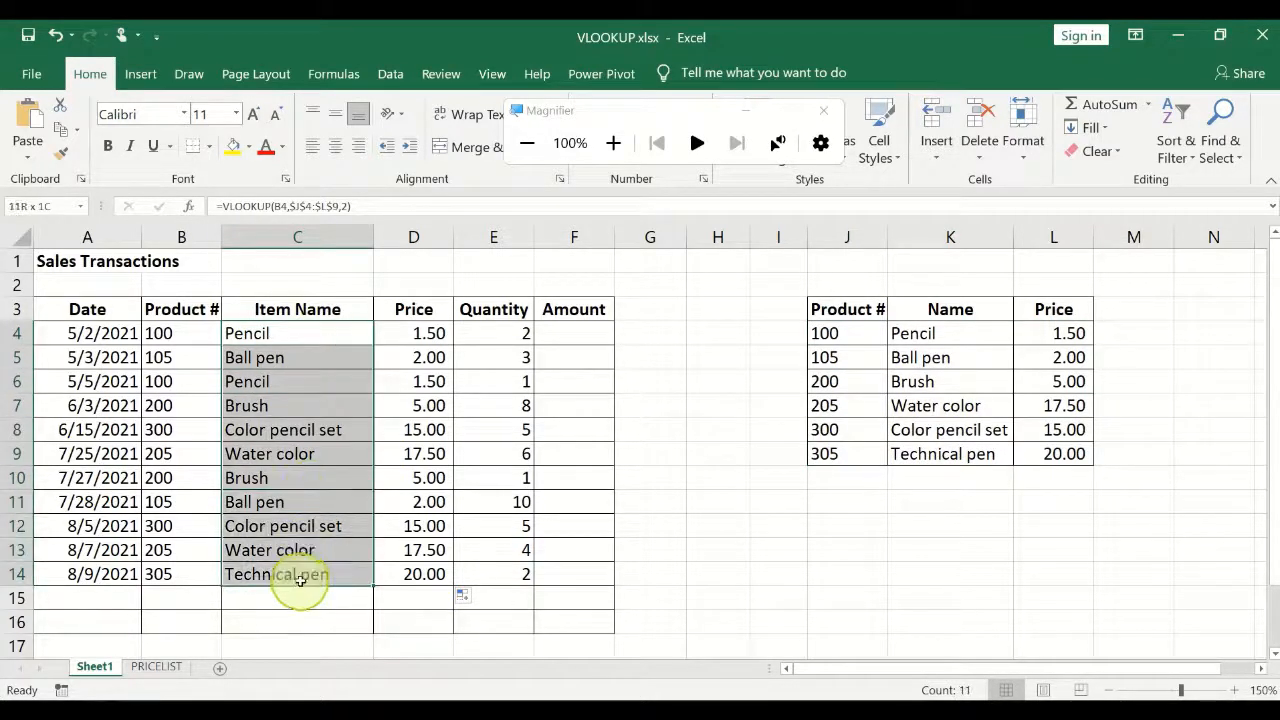
{"action": "left_click", "coordinate": [297, 332]}
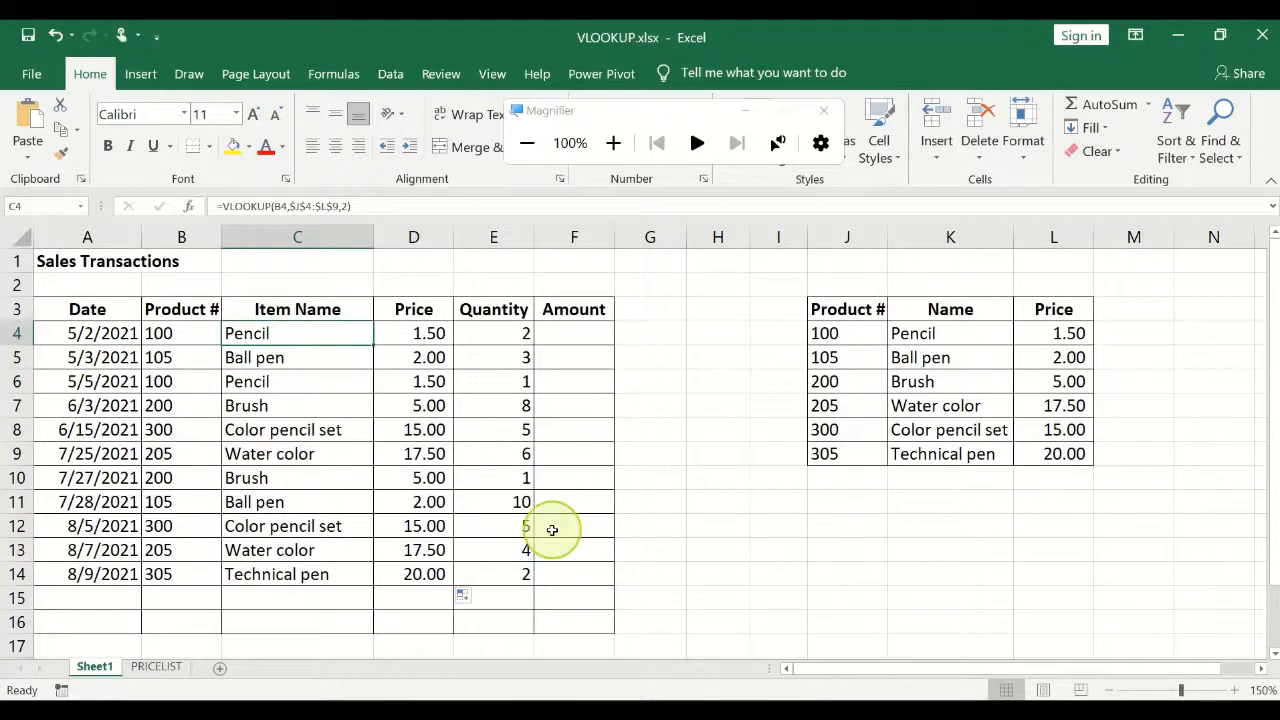